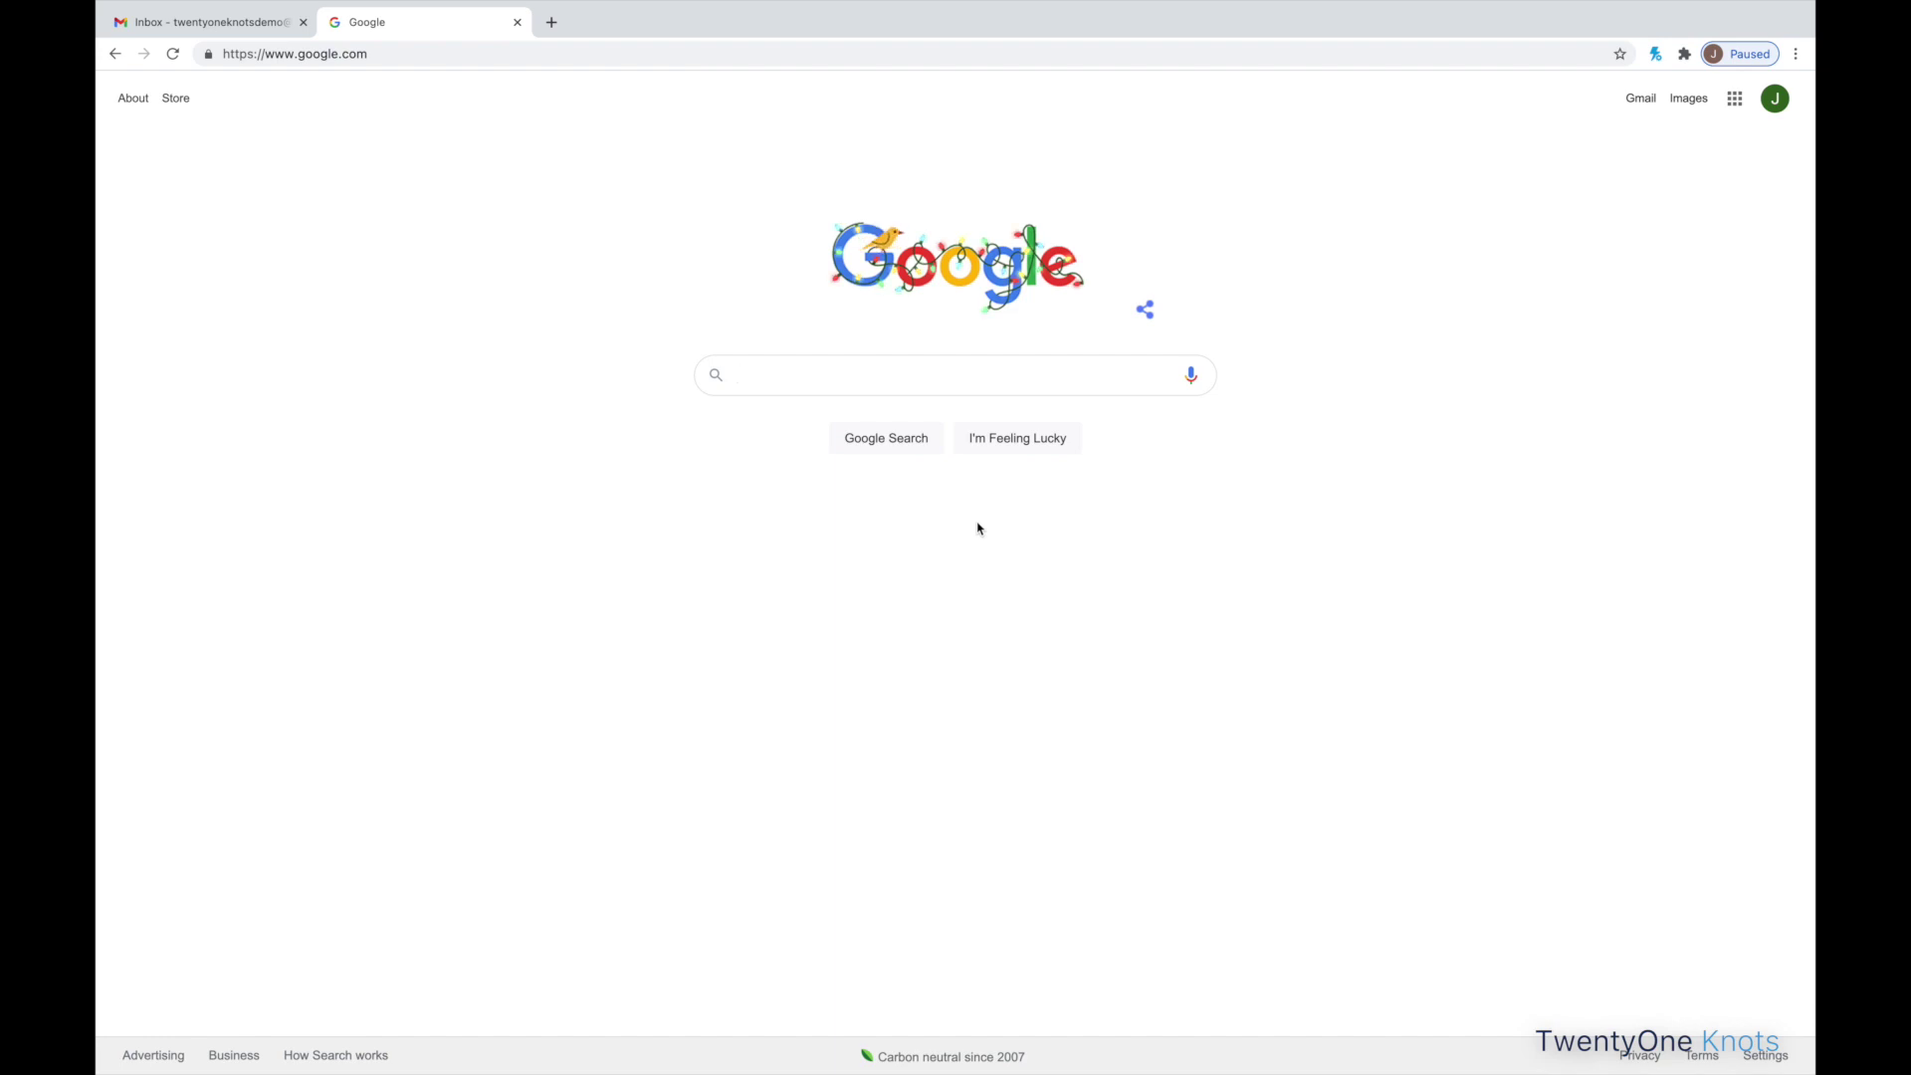
# - Load the Einstein Analytics Developer Edition signup page from the pasted address
pyautogui.click(553, 53)
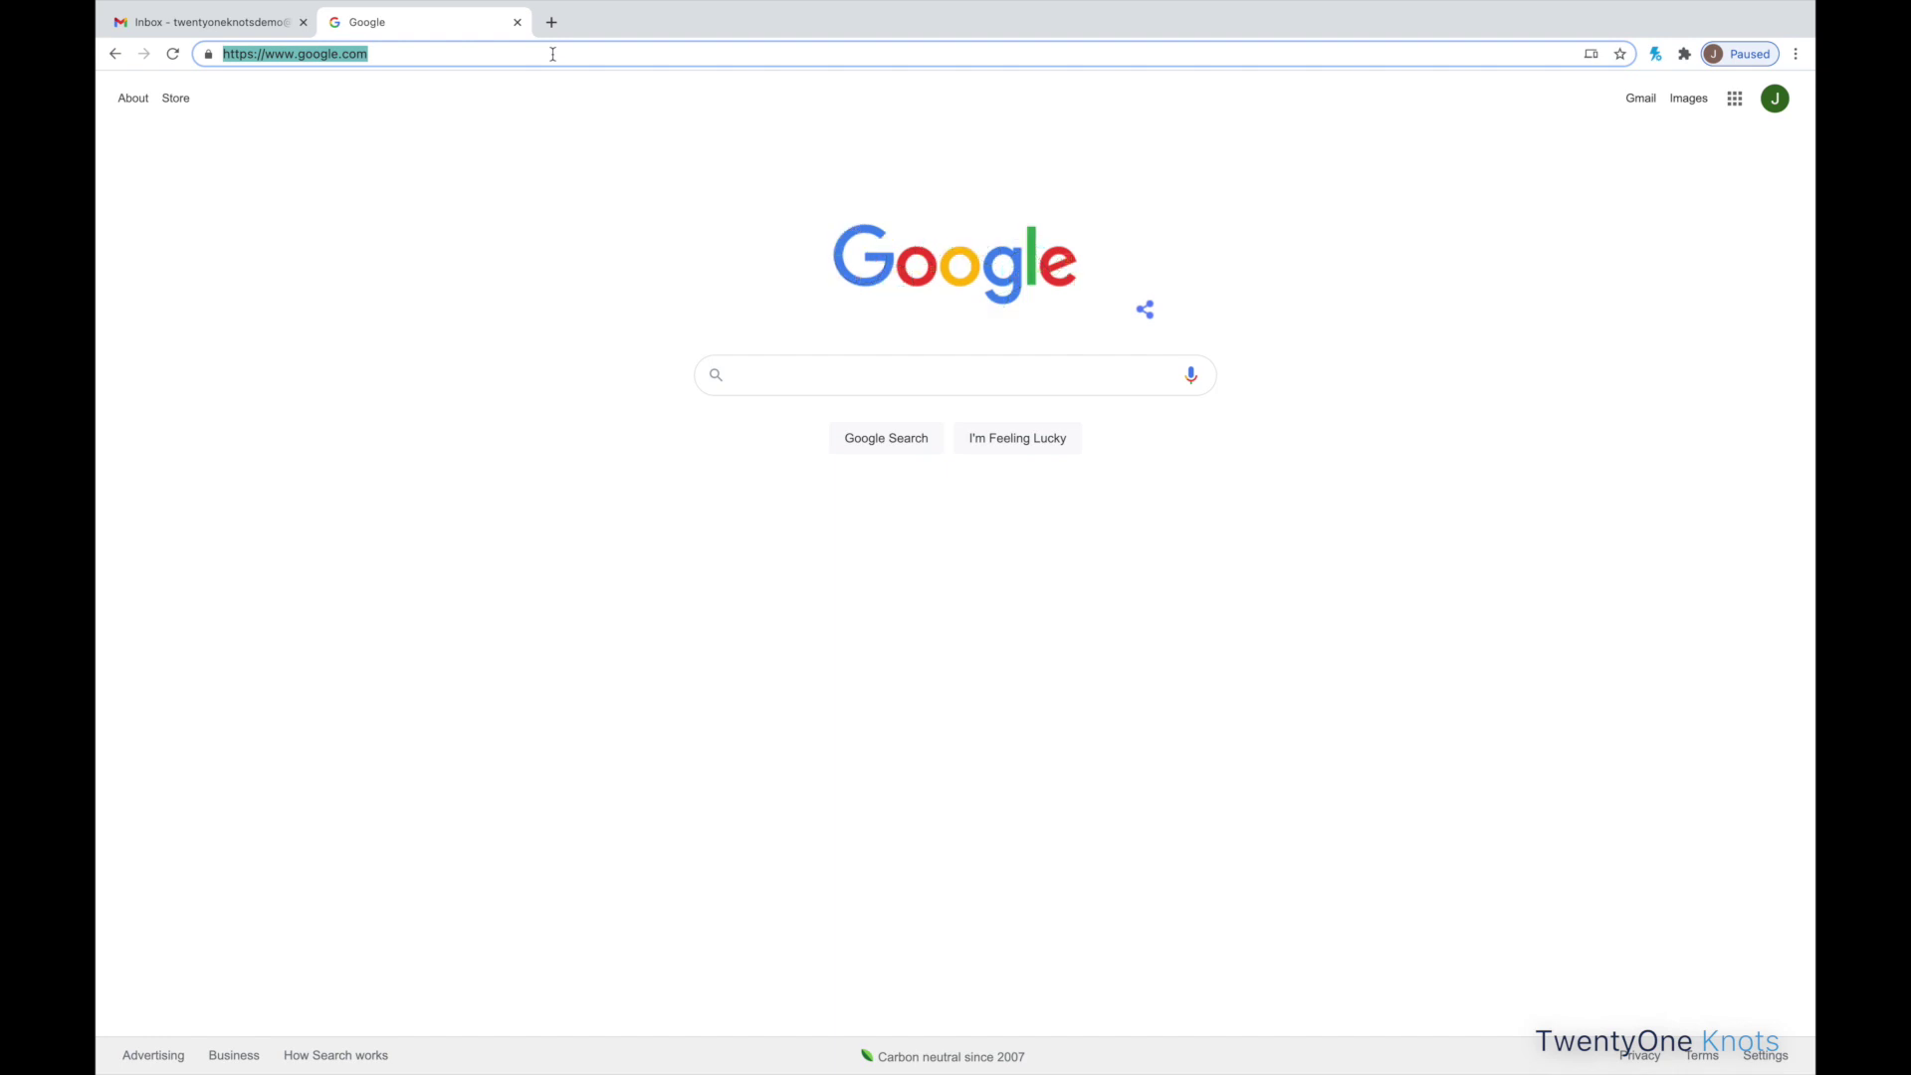
pyautogui.write('https://developer.salesforce.com/promotions/orgs/analytics-de')
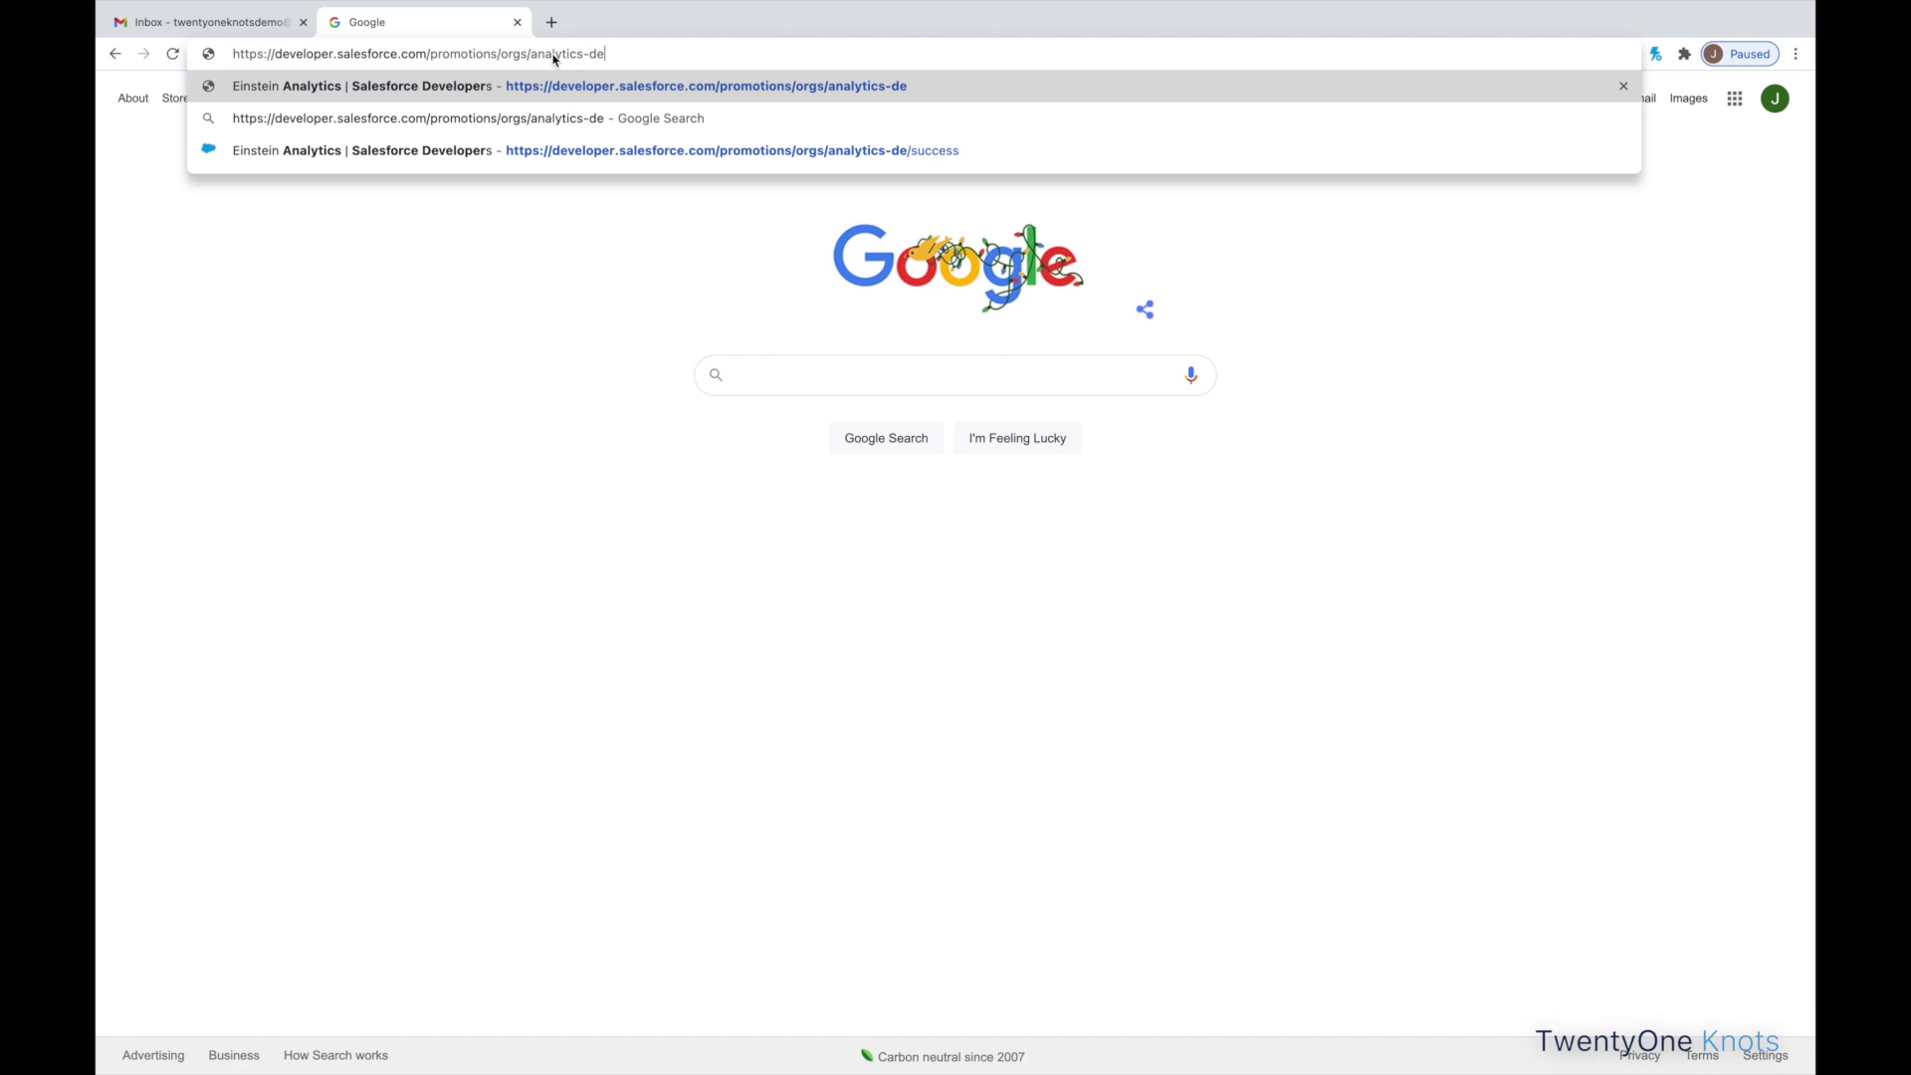
pyautogui.press('Return')
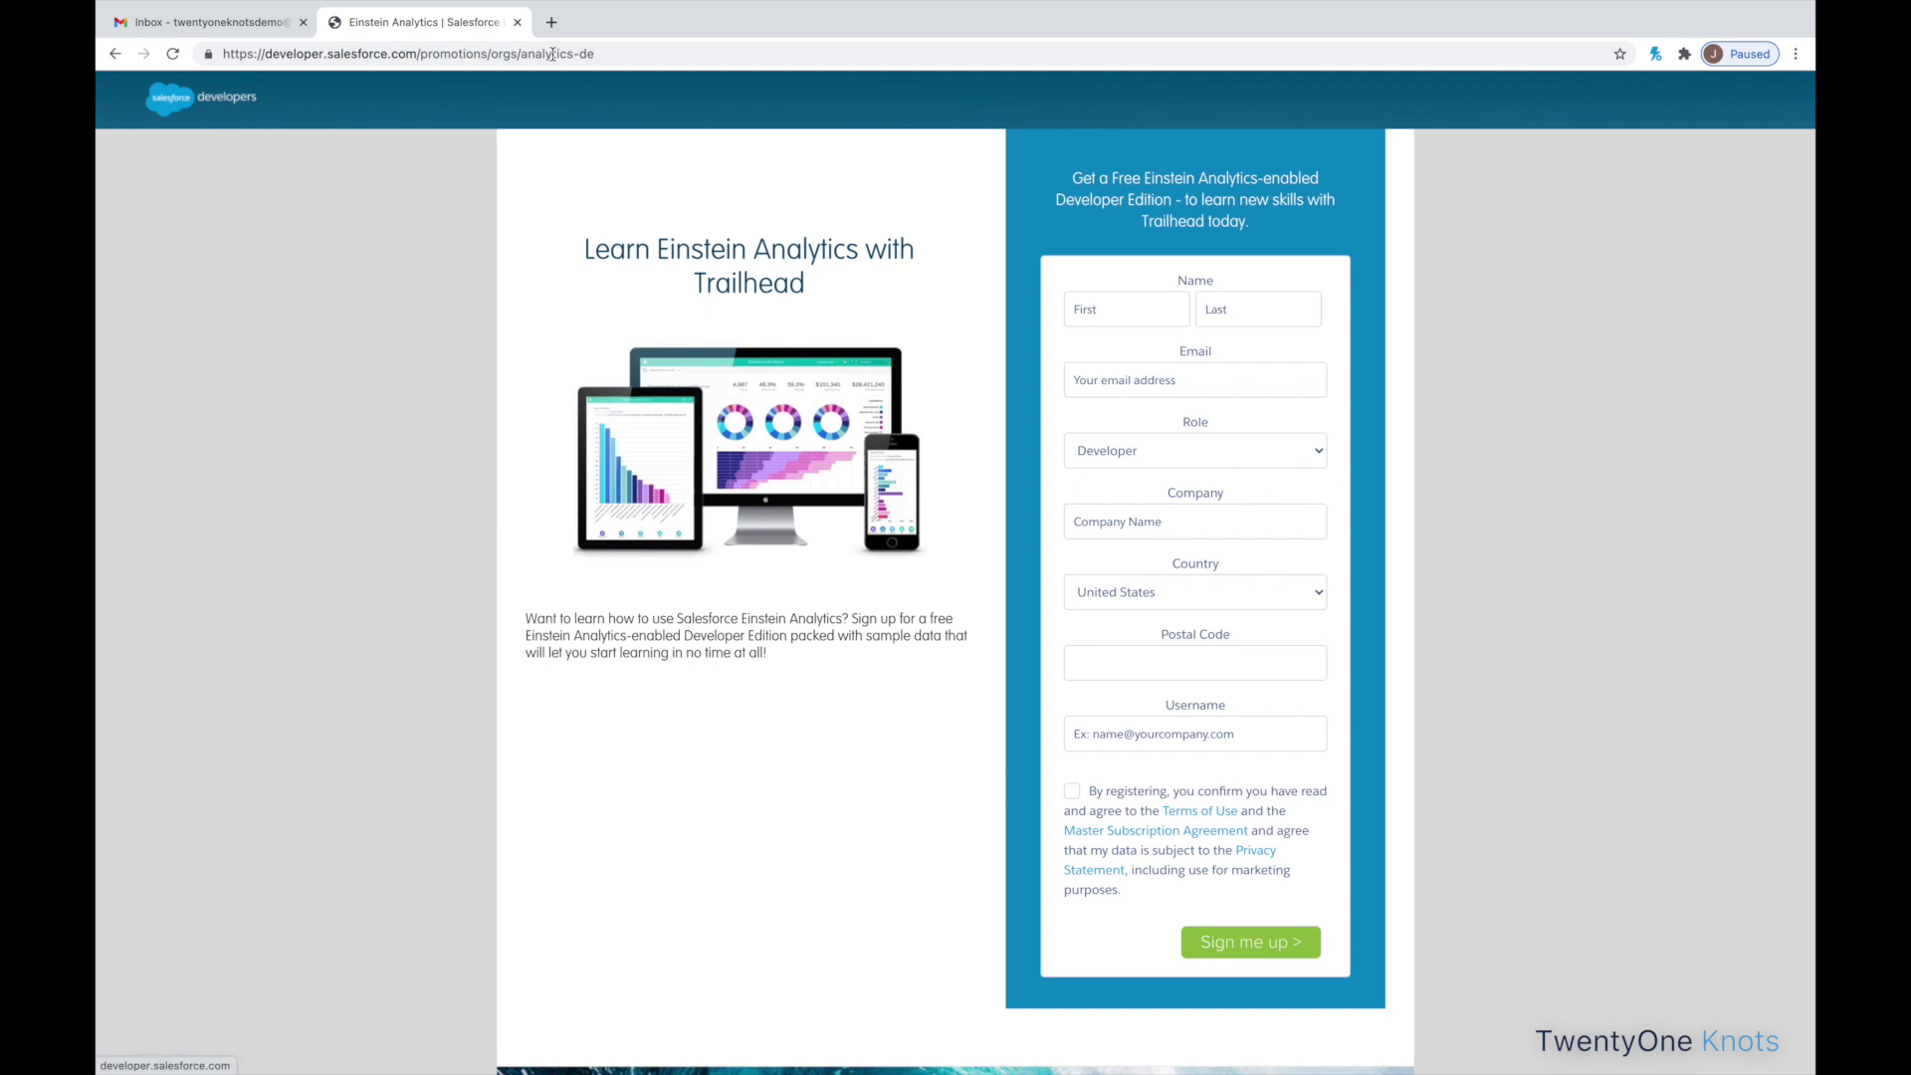
# - Enter the first name, last name and email address on the signup form
pyautogui.click(1103, 296)
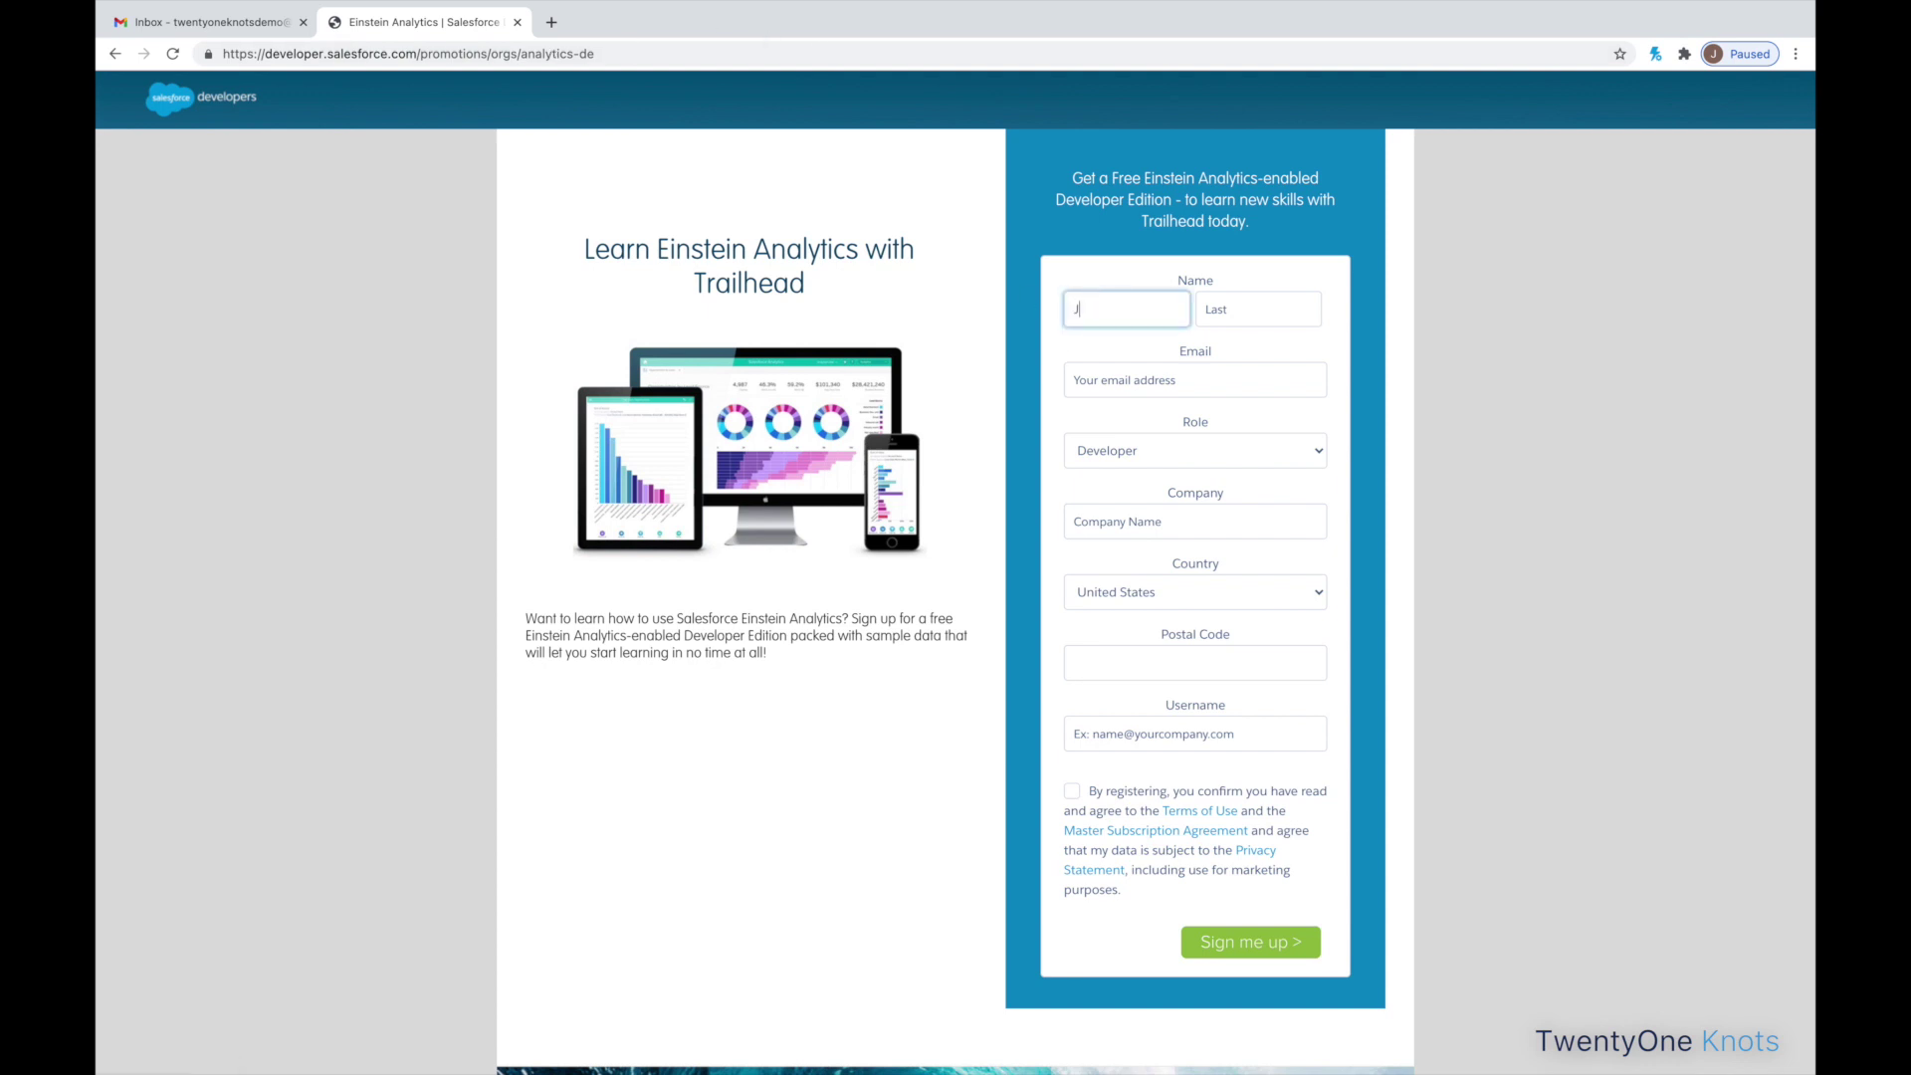
pyautogui.press('Tab')
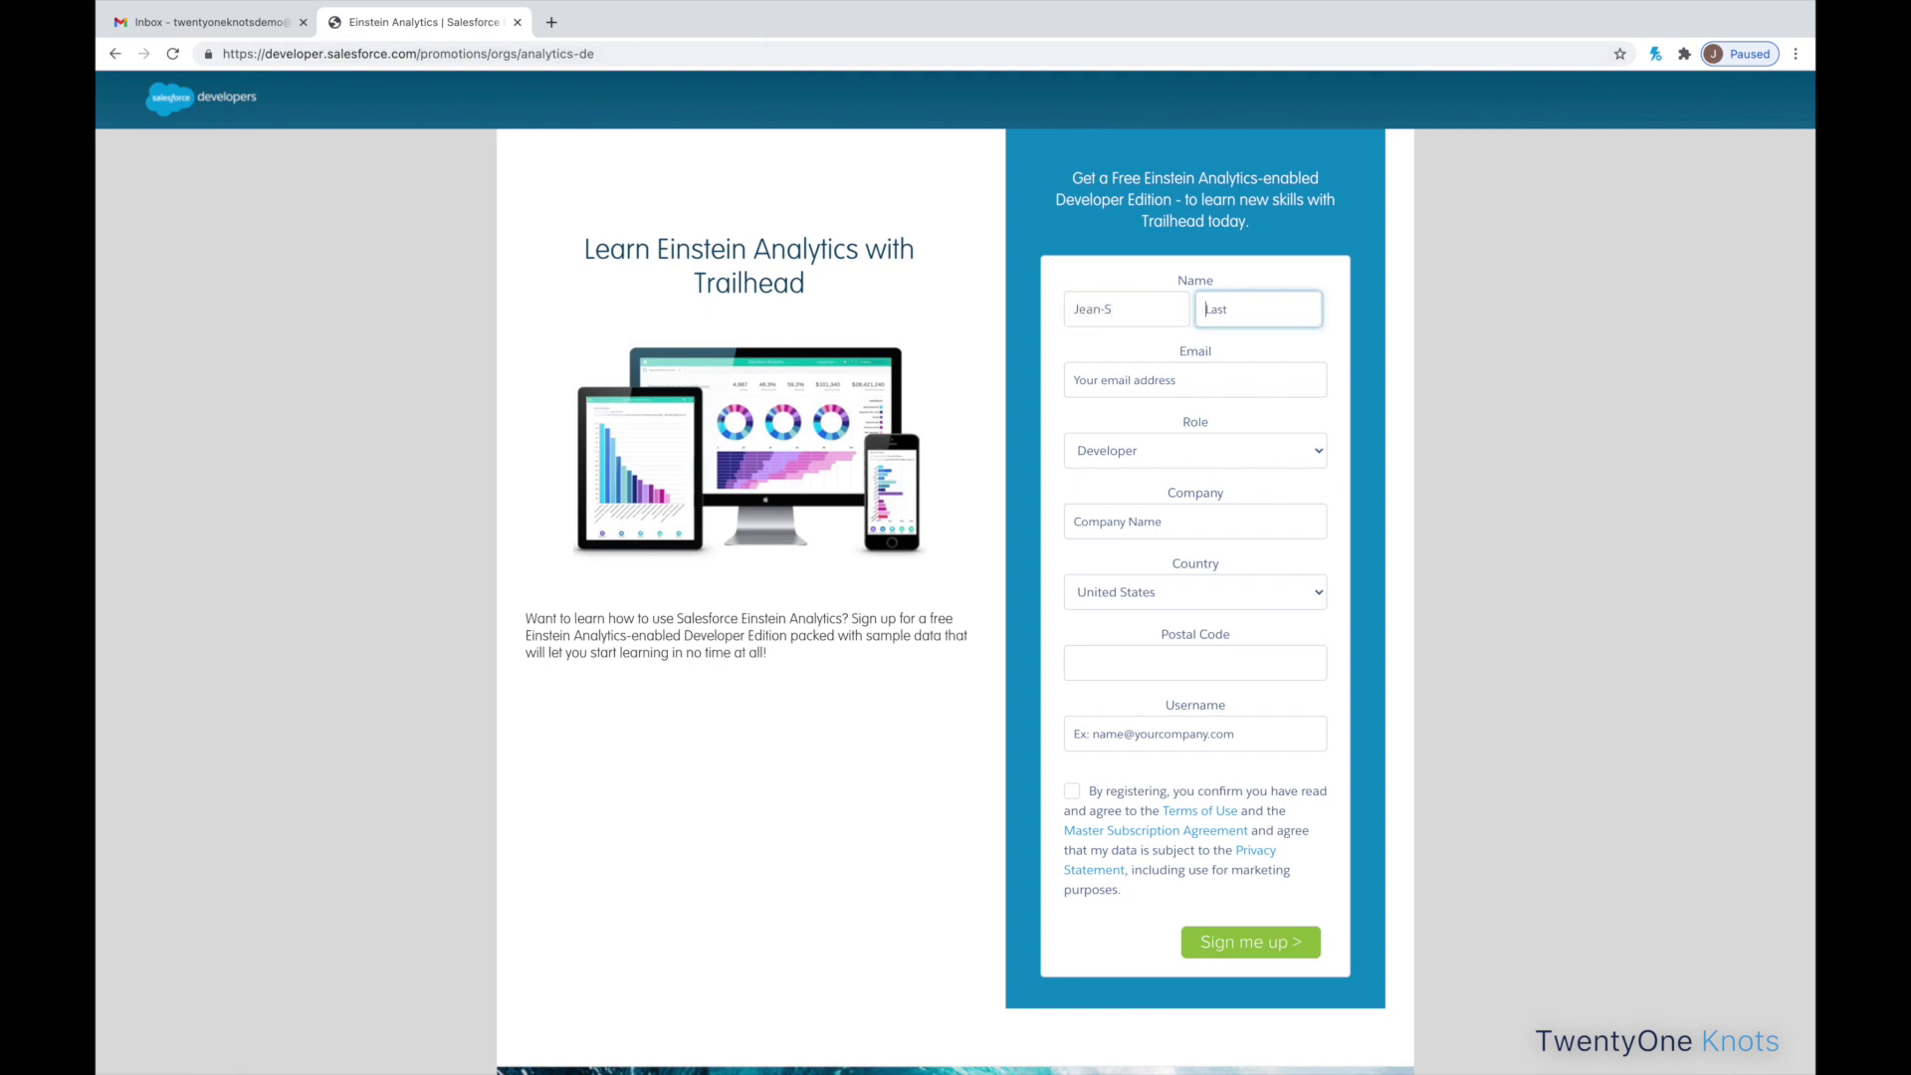
pyautogui.press('Tab')
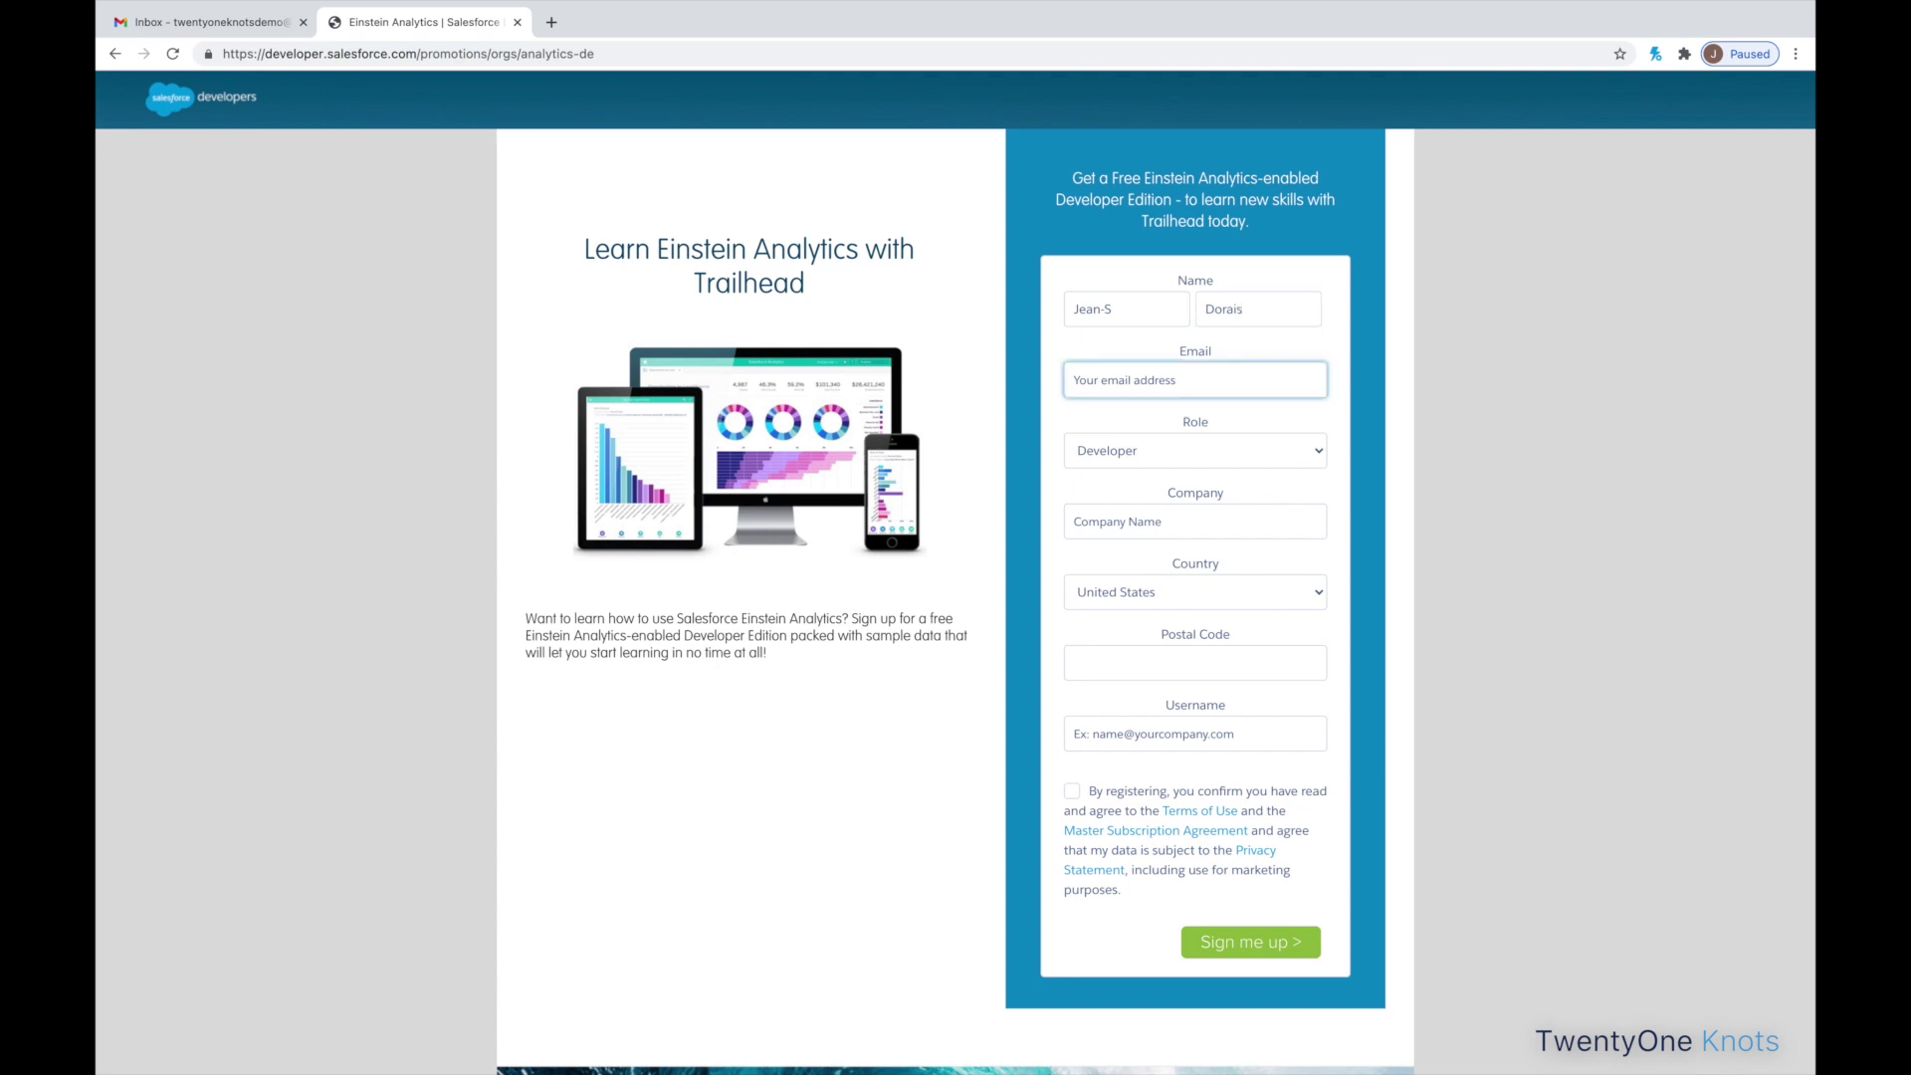
pyautogui.write('d')
pyautogui.press('BackSpace')
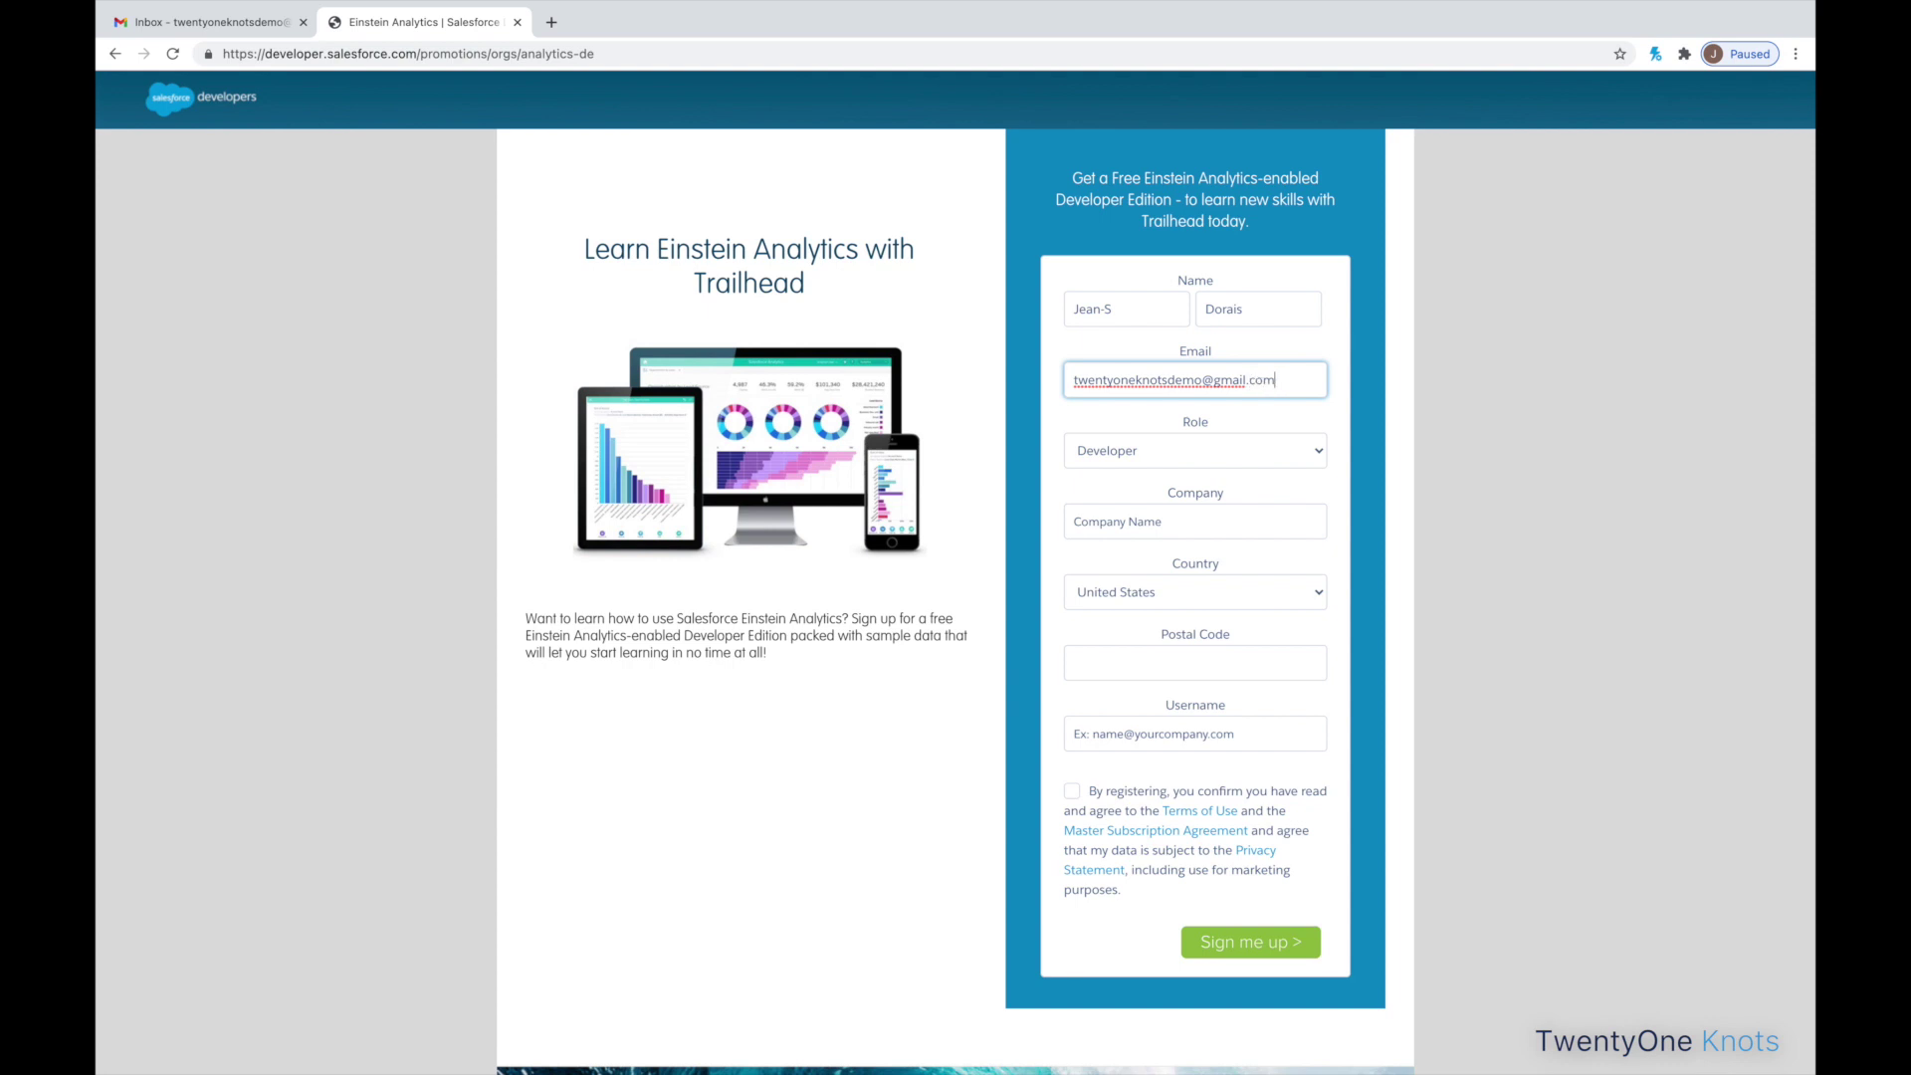
pyautogui.press('Tab')
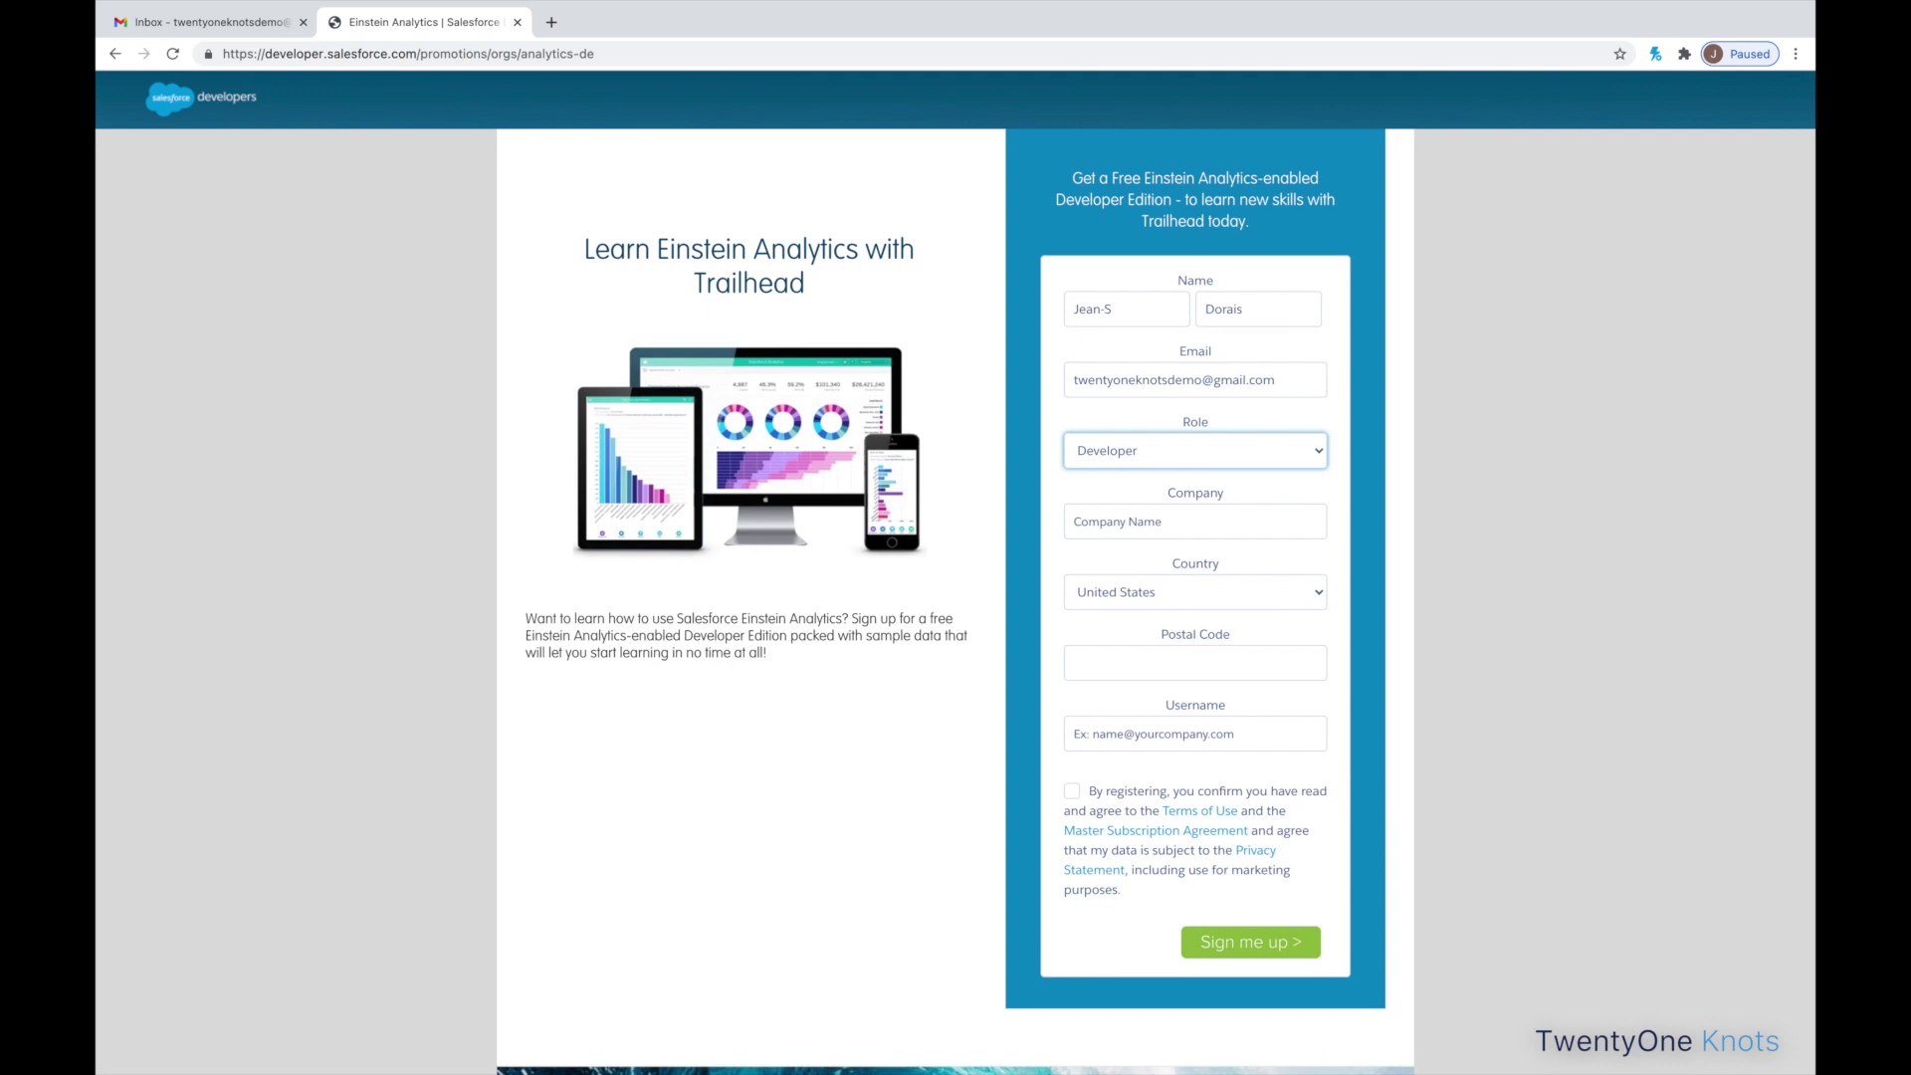
# - Fill in company TwentyOne Knots, postal code 11231, an email-style username, and accept the terms
pyautogui.click(1194, 520)
pyautogui.write('Twenty')
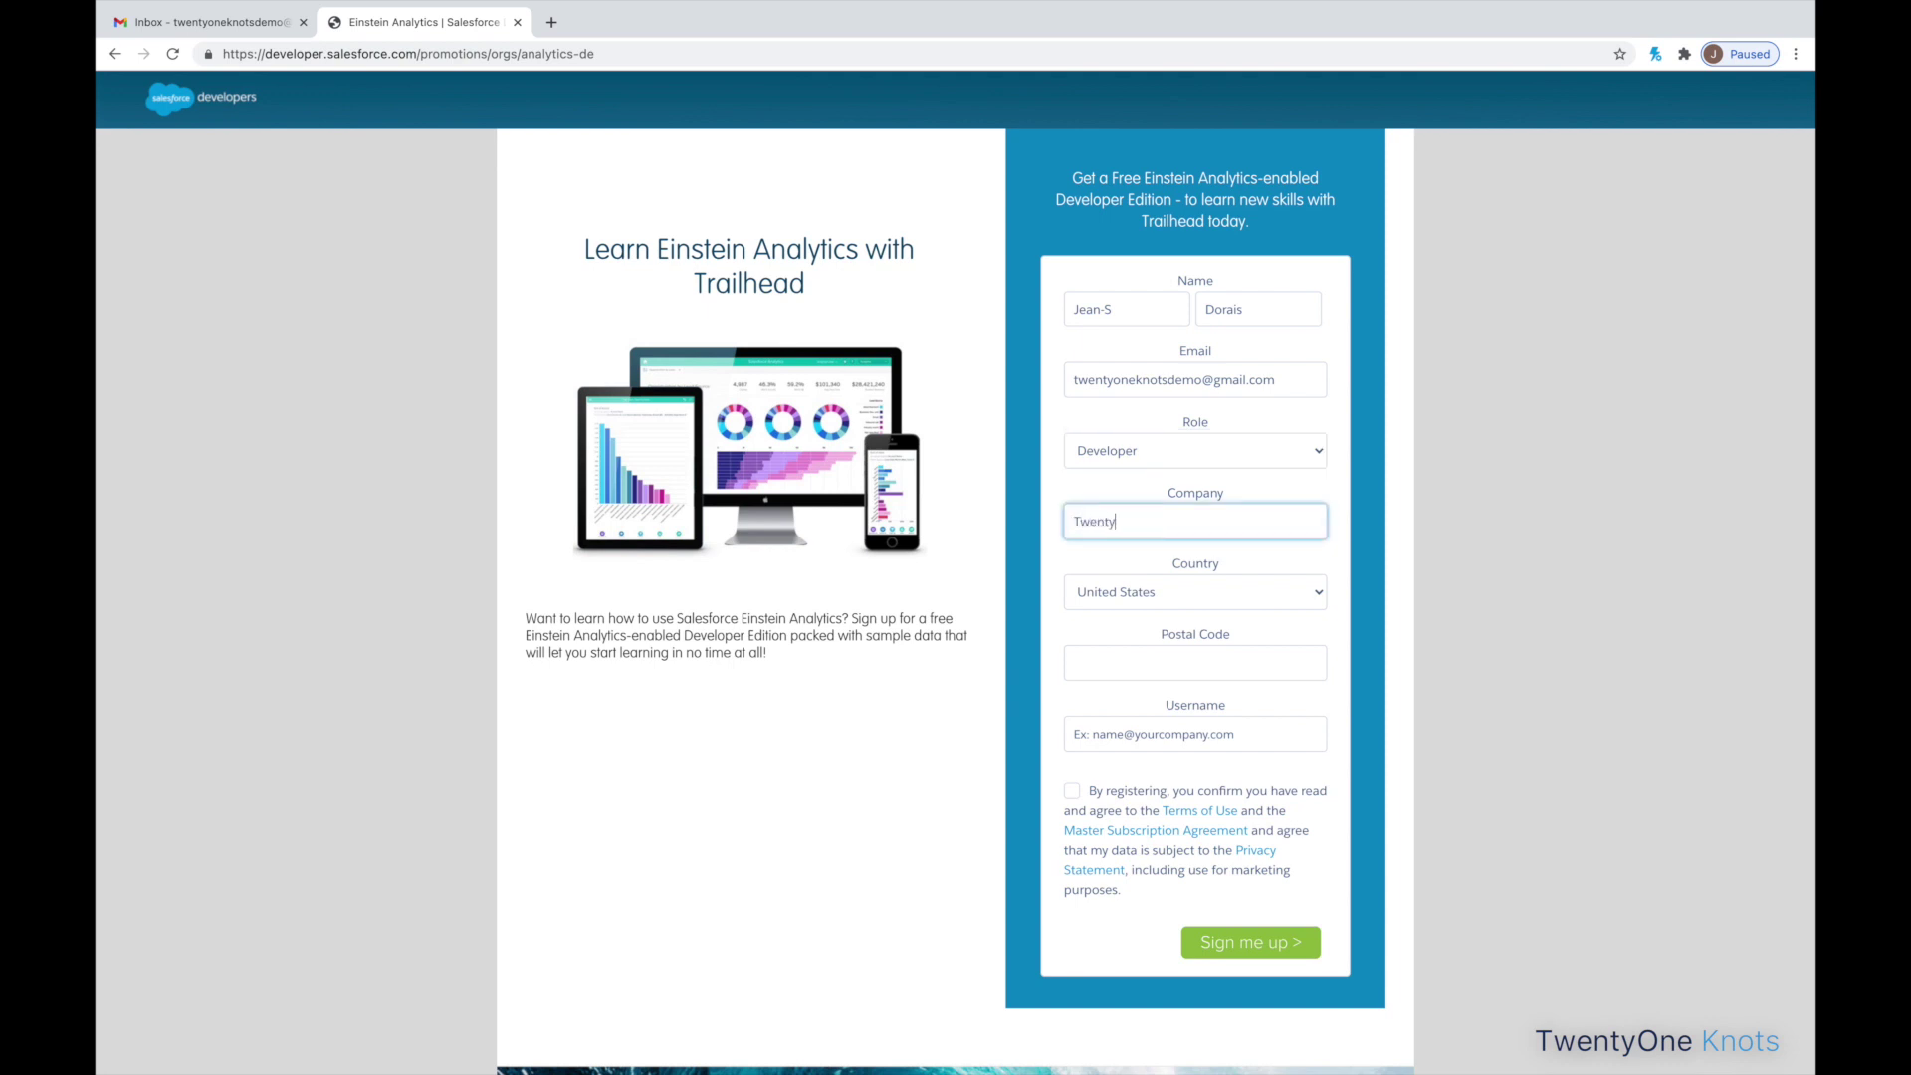
pyautogui.write('One Knots')
pyautogui.press('Tab')
pyautogui.press('Tab')
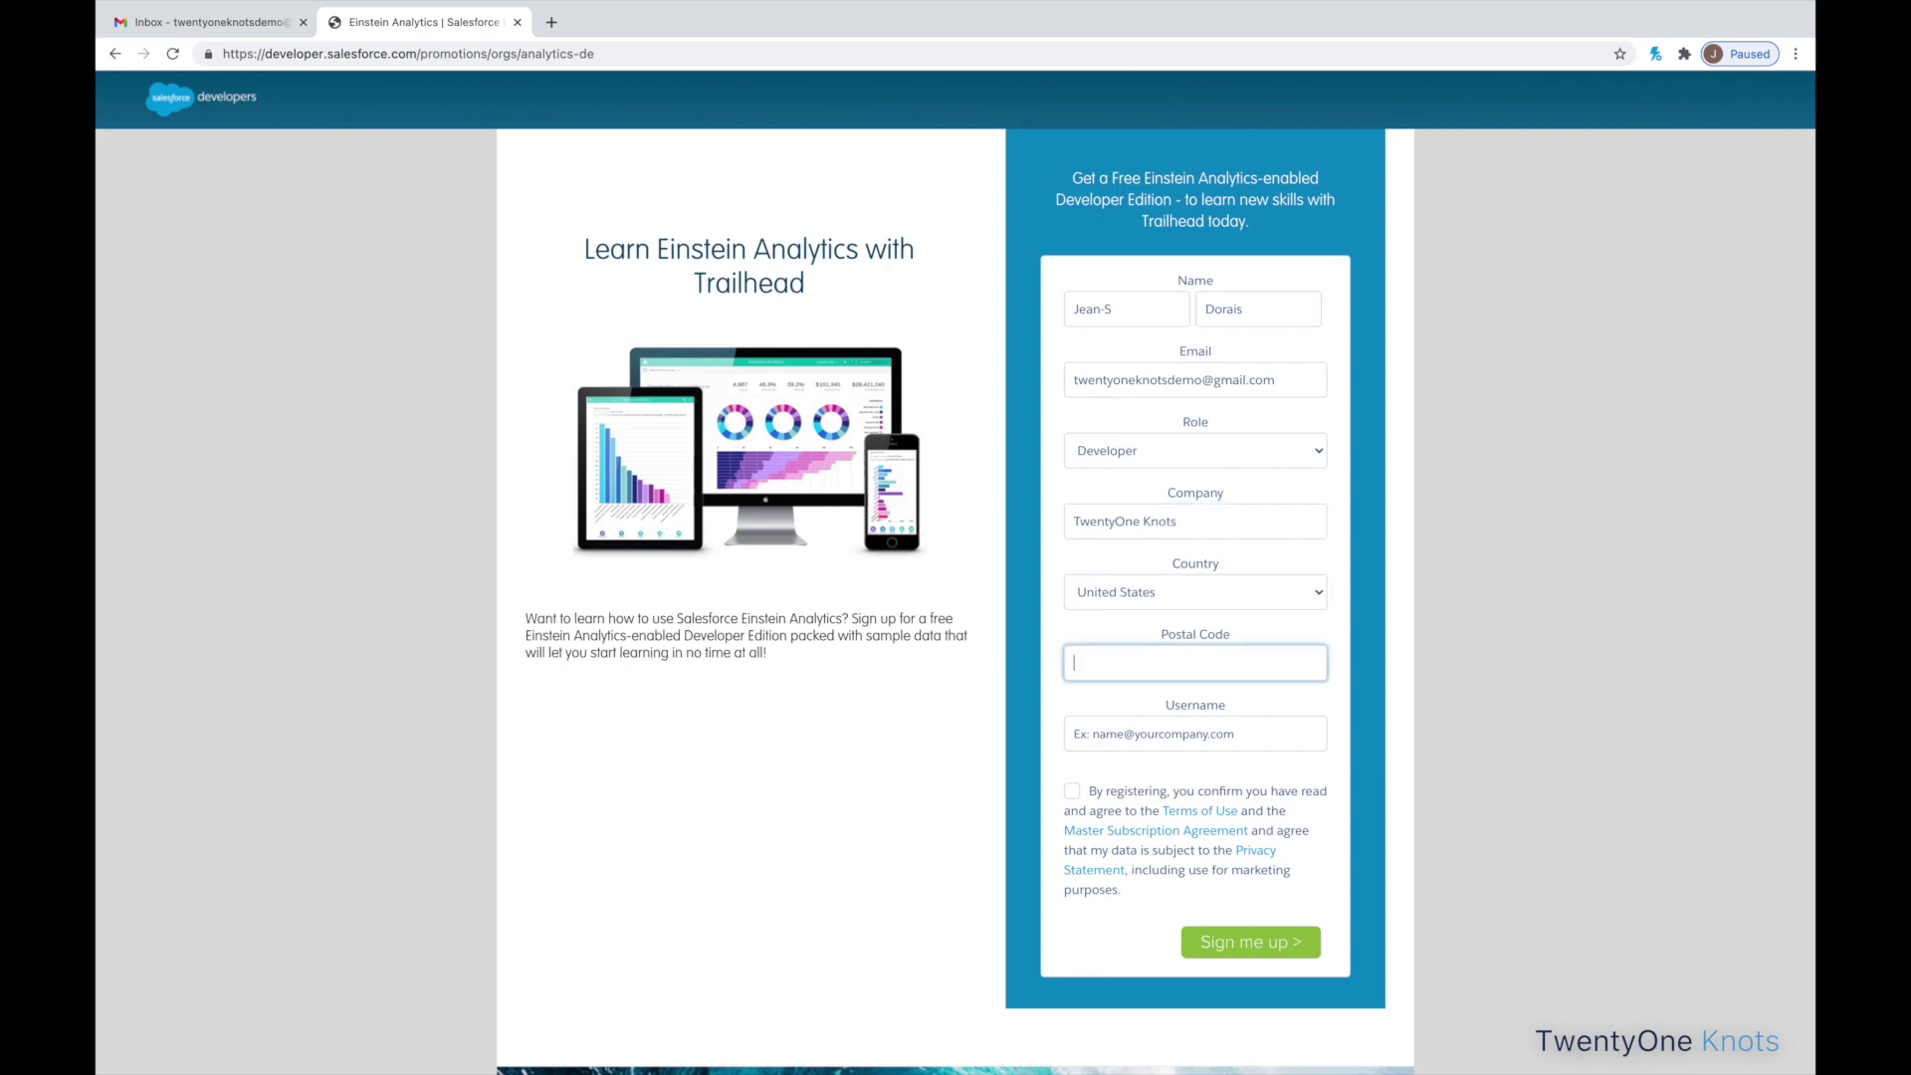
pyautogui.write('11231')
pyautogui.press('Tab')
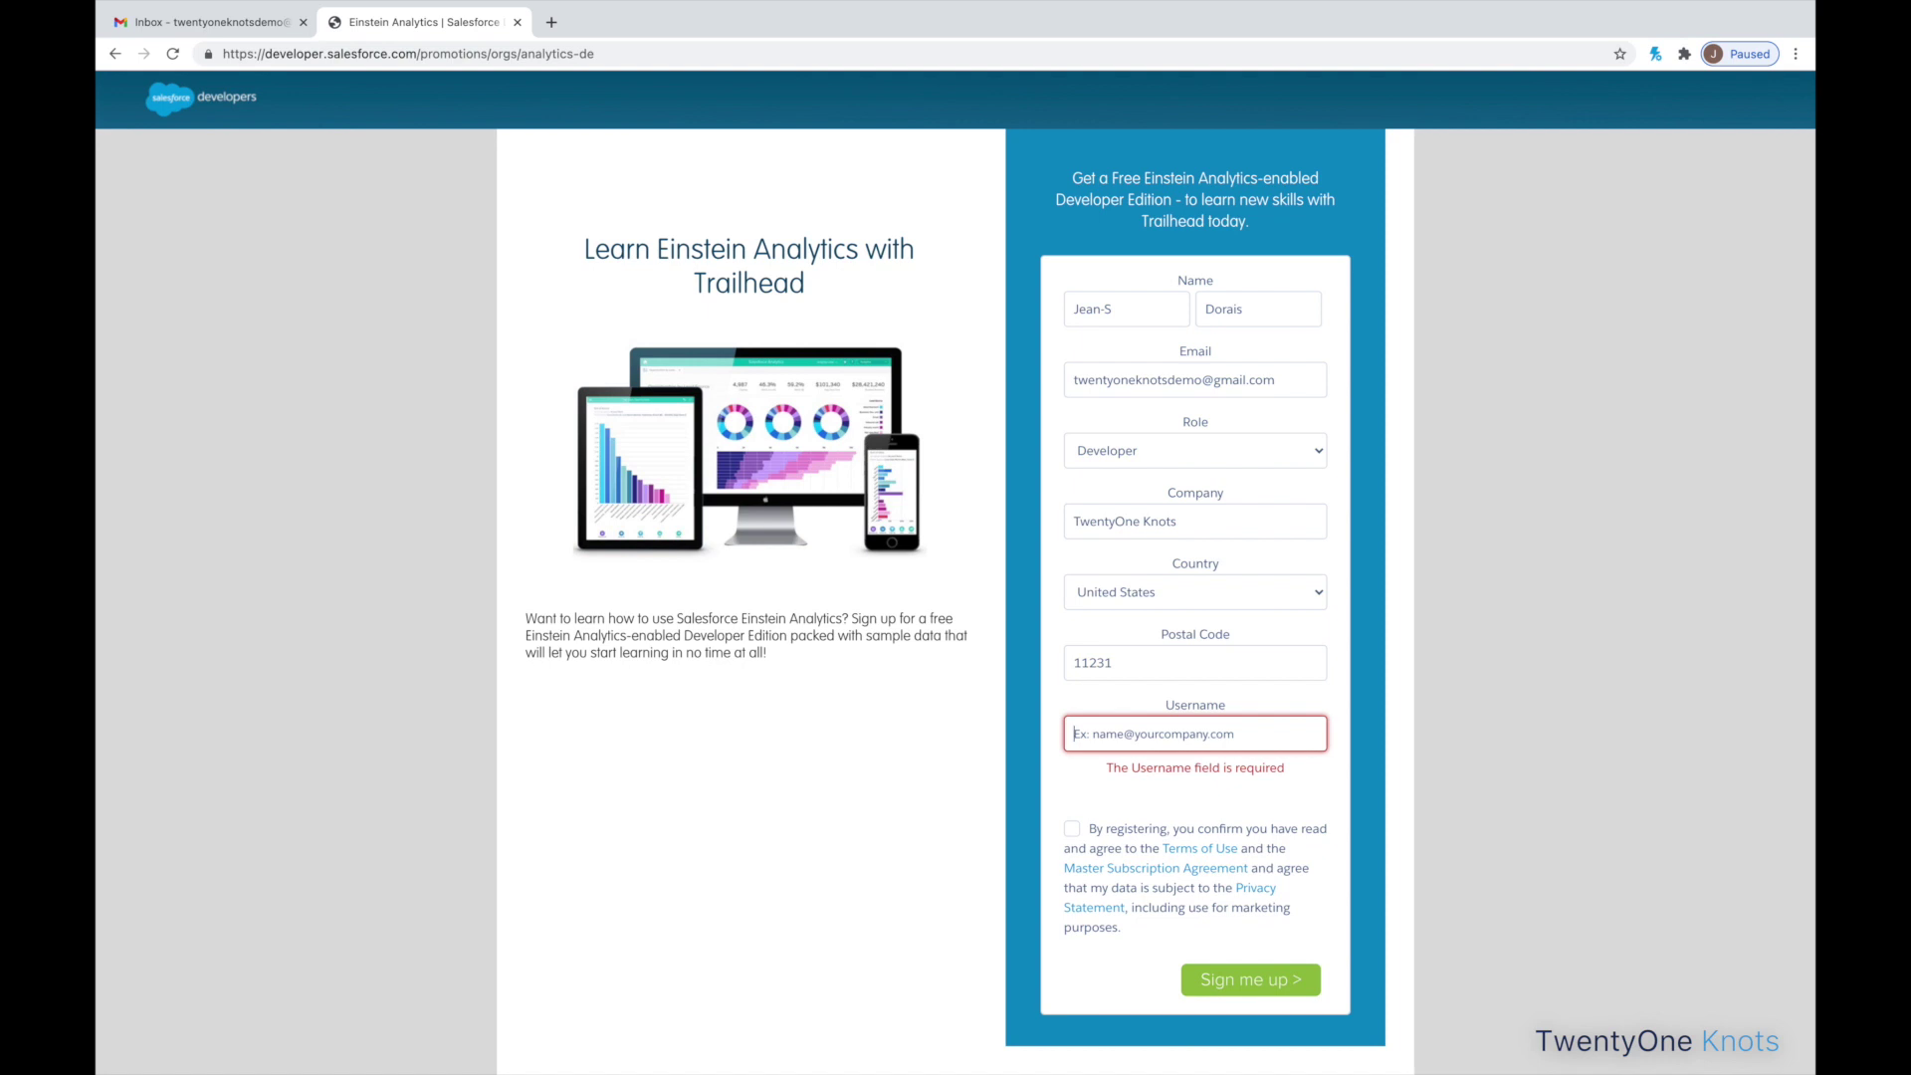
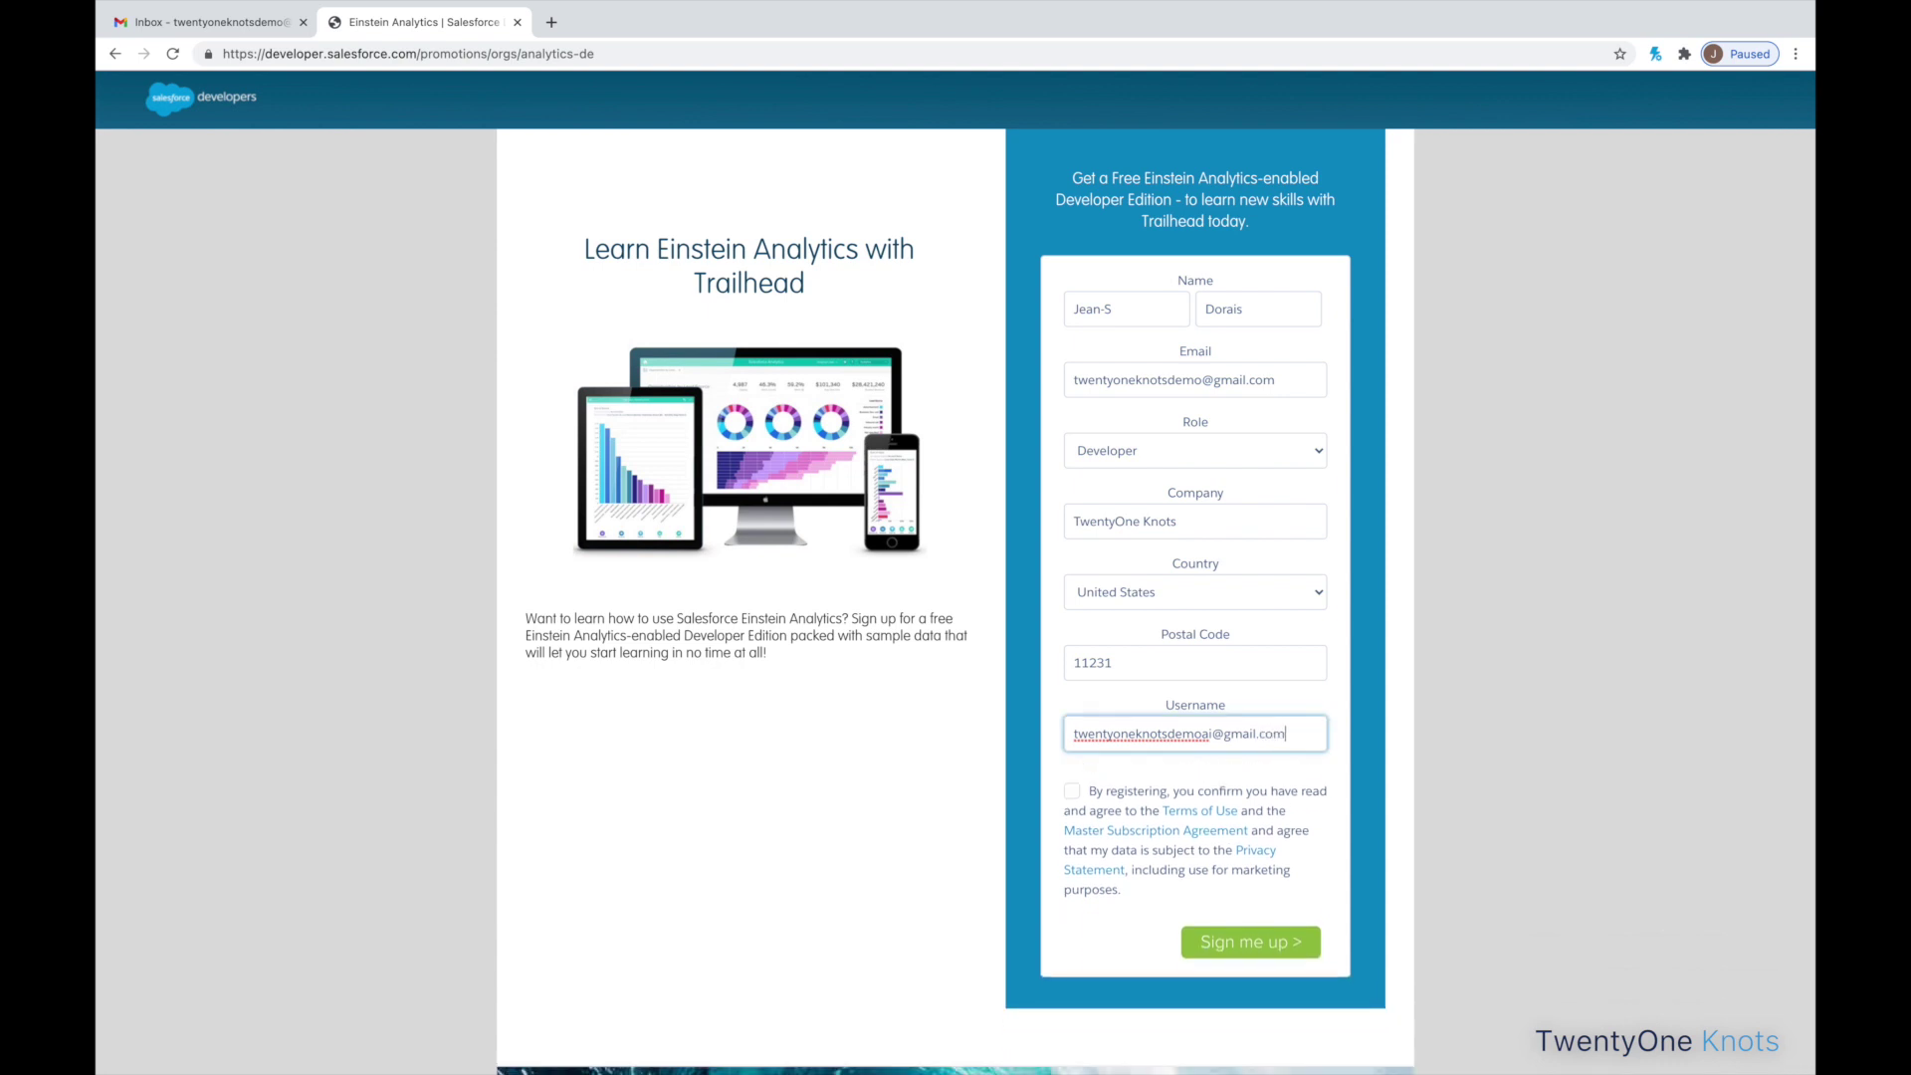
pyautogui.hotkey('ctrl', 'a')
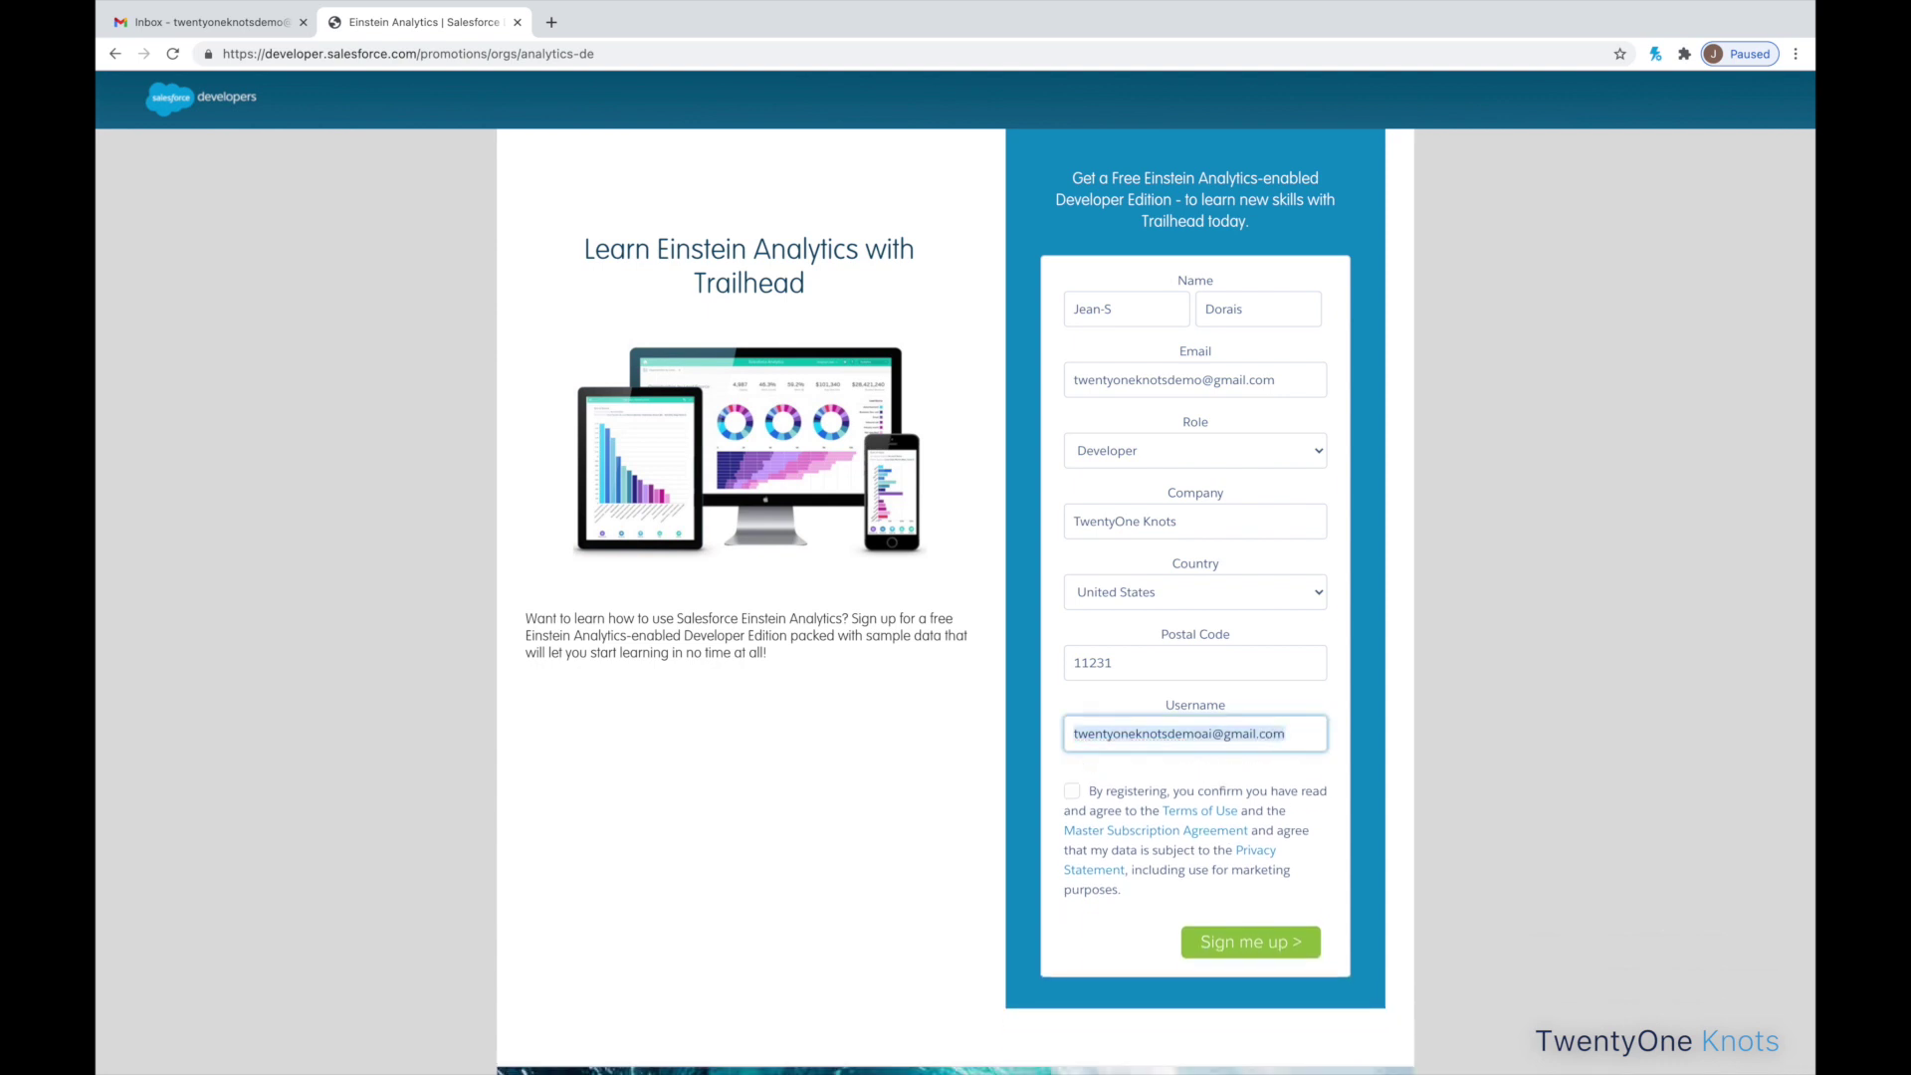
pyautogui.click(1071, 792)
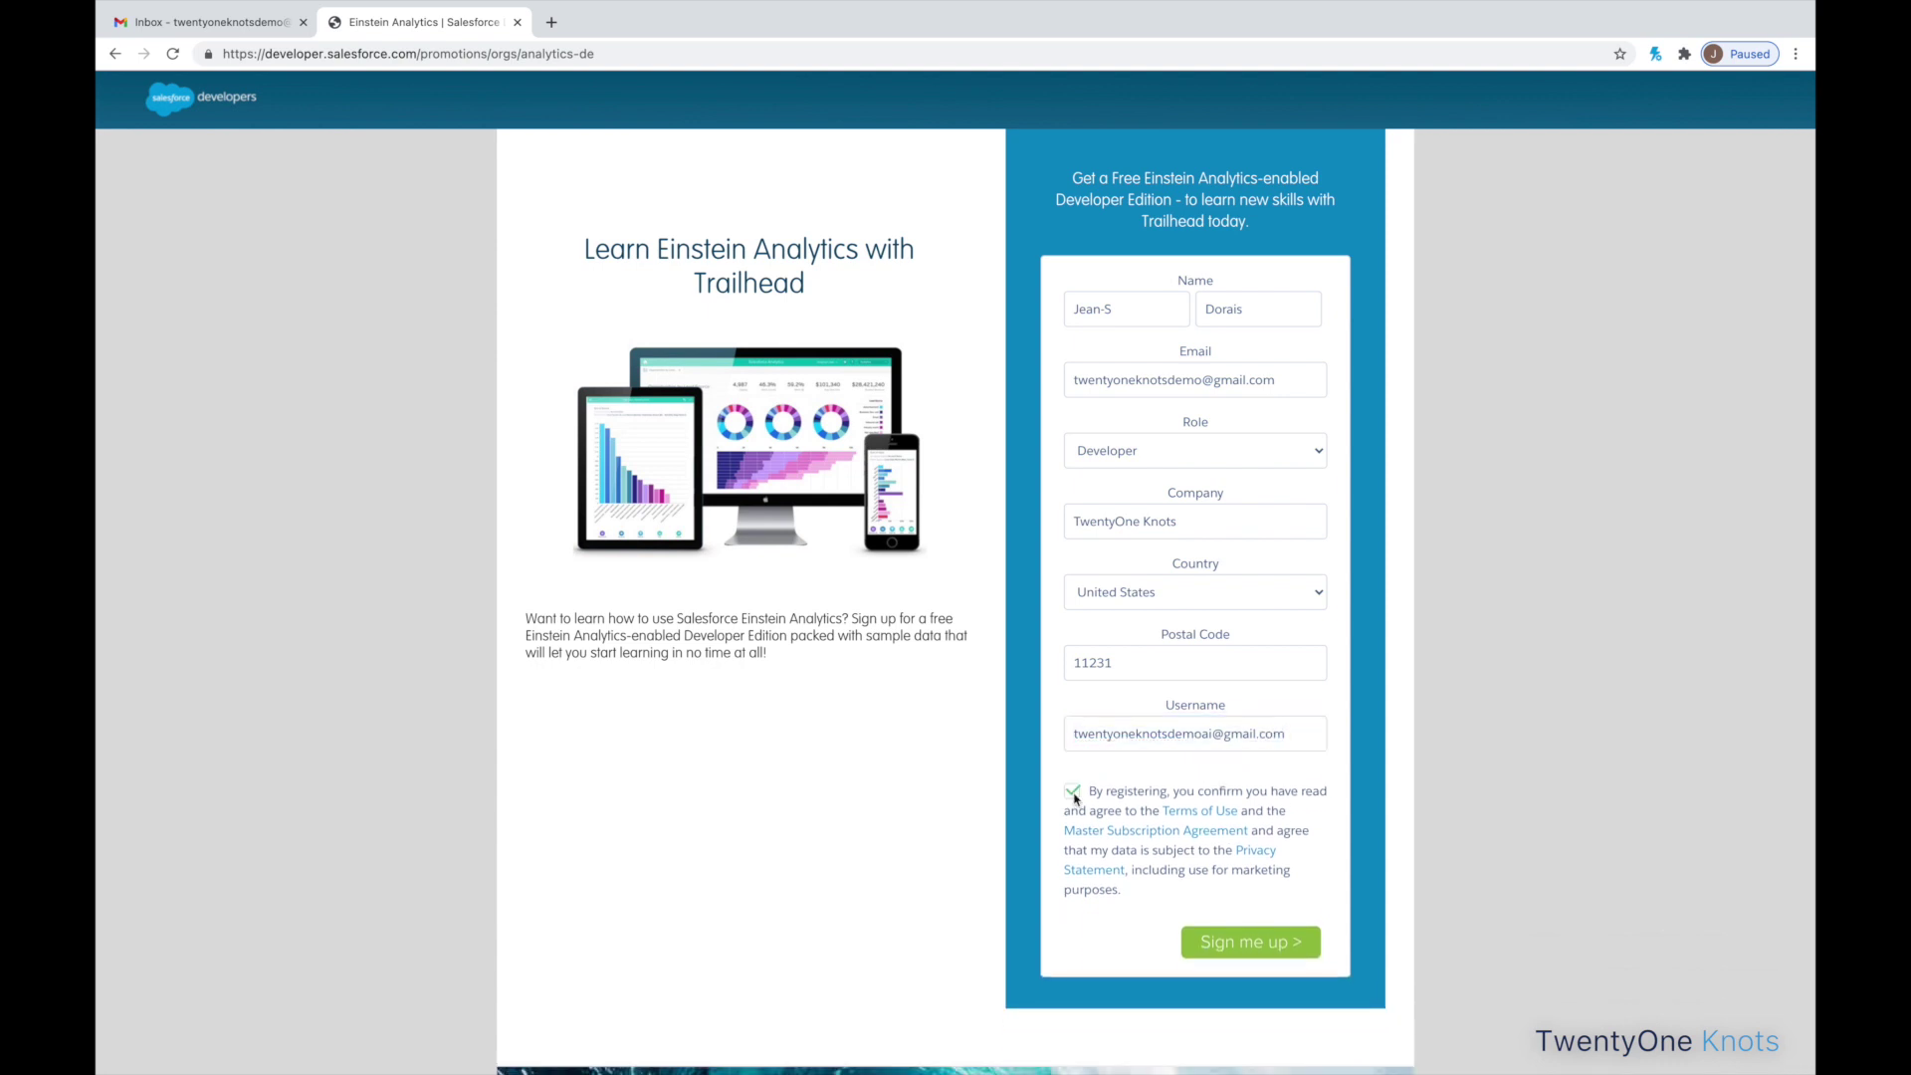
# - Submit the signup, then refresh Gmail and open the 'Welcome to Salesforce: Verify your account' email
pyautogui.click(1241, 943)
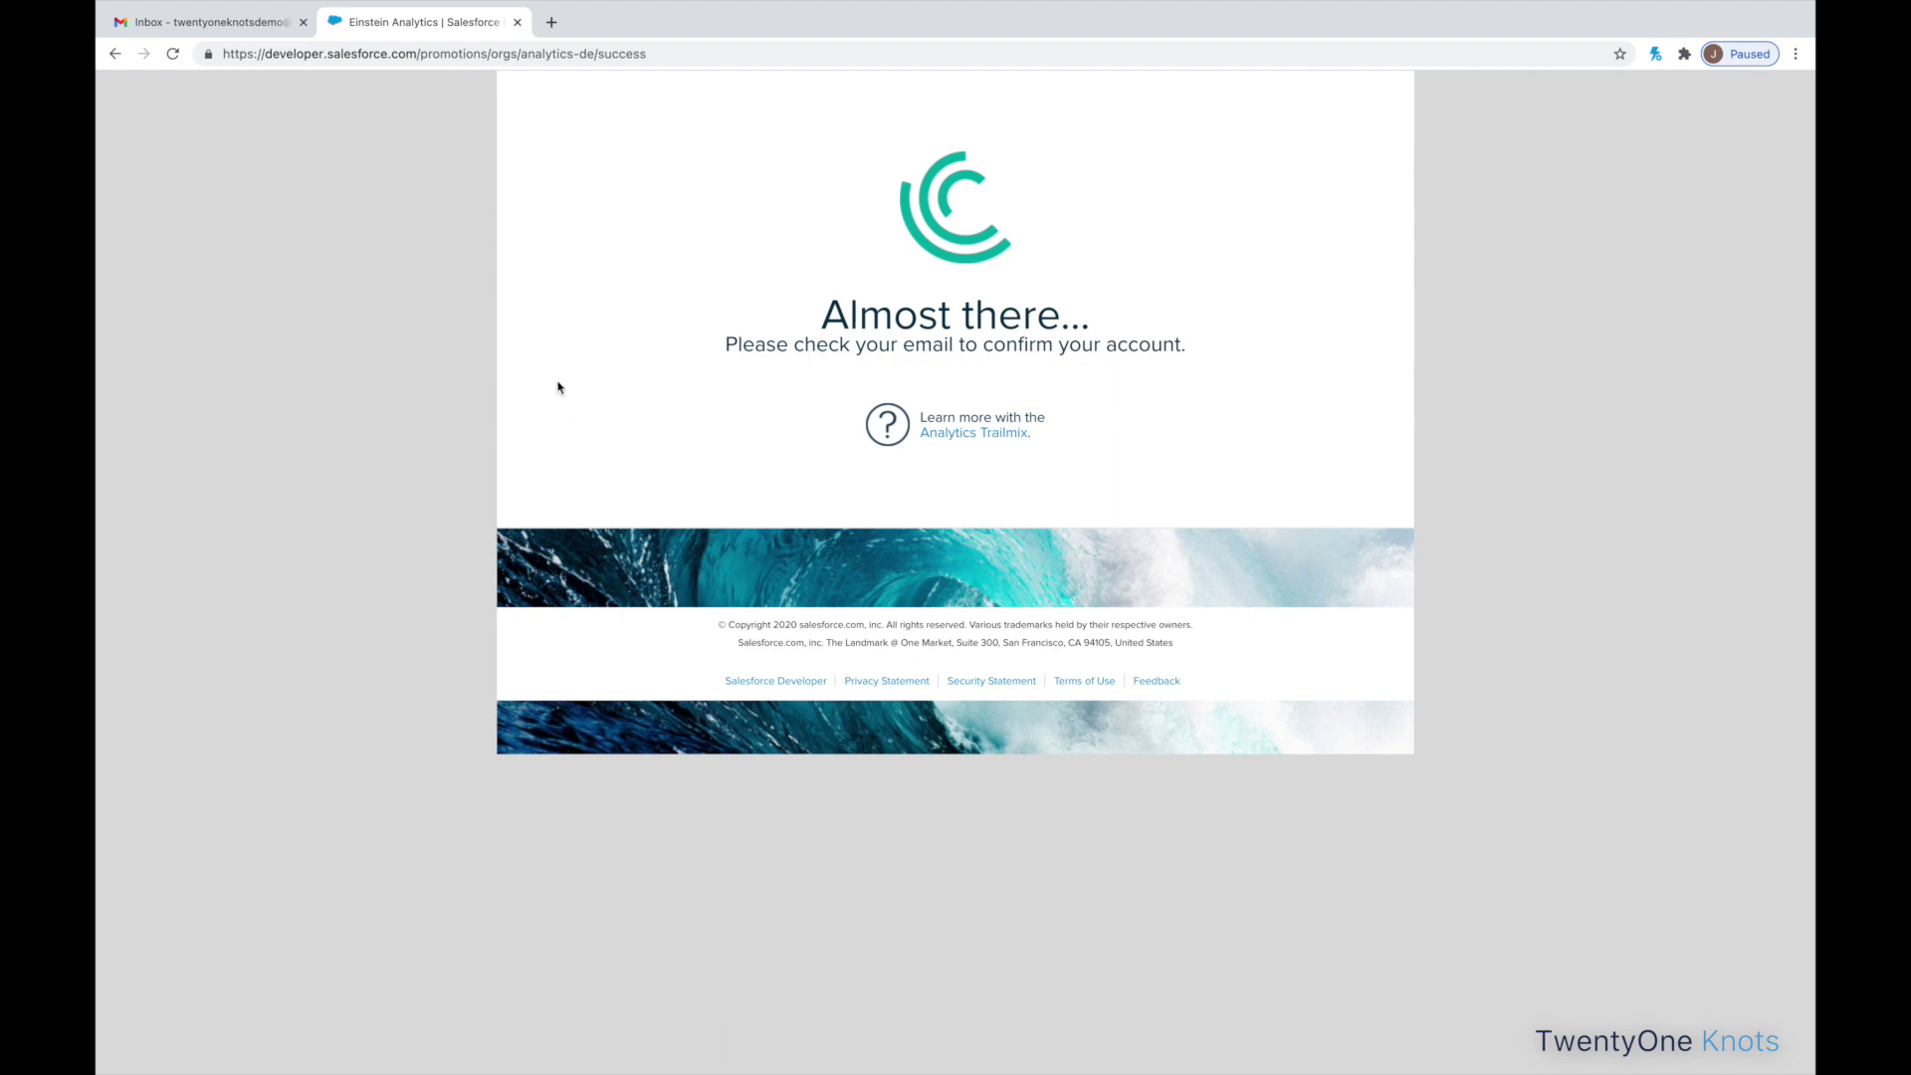
pyautogui.click(207, 27)
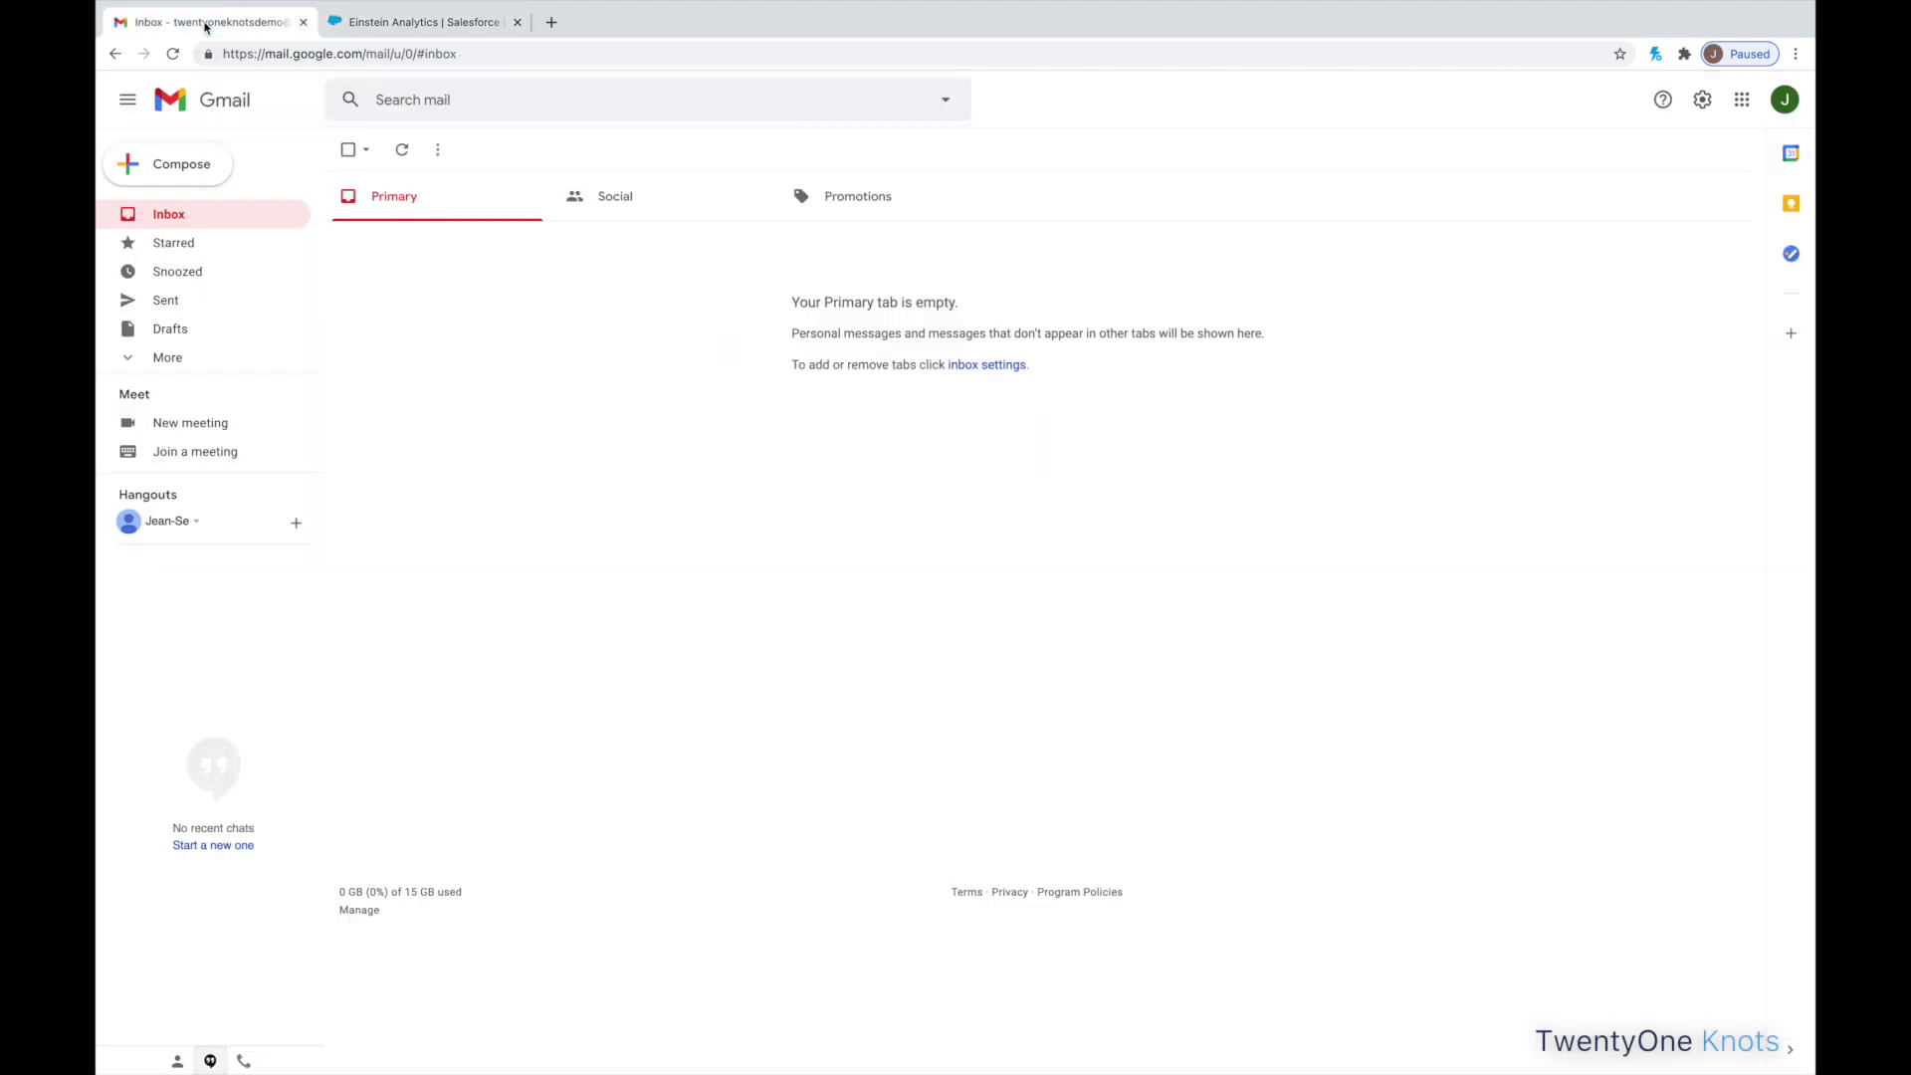
pyautogui.click(403, 154)
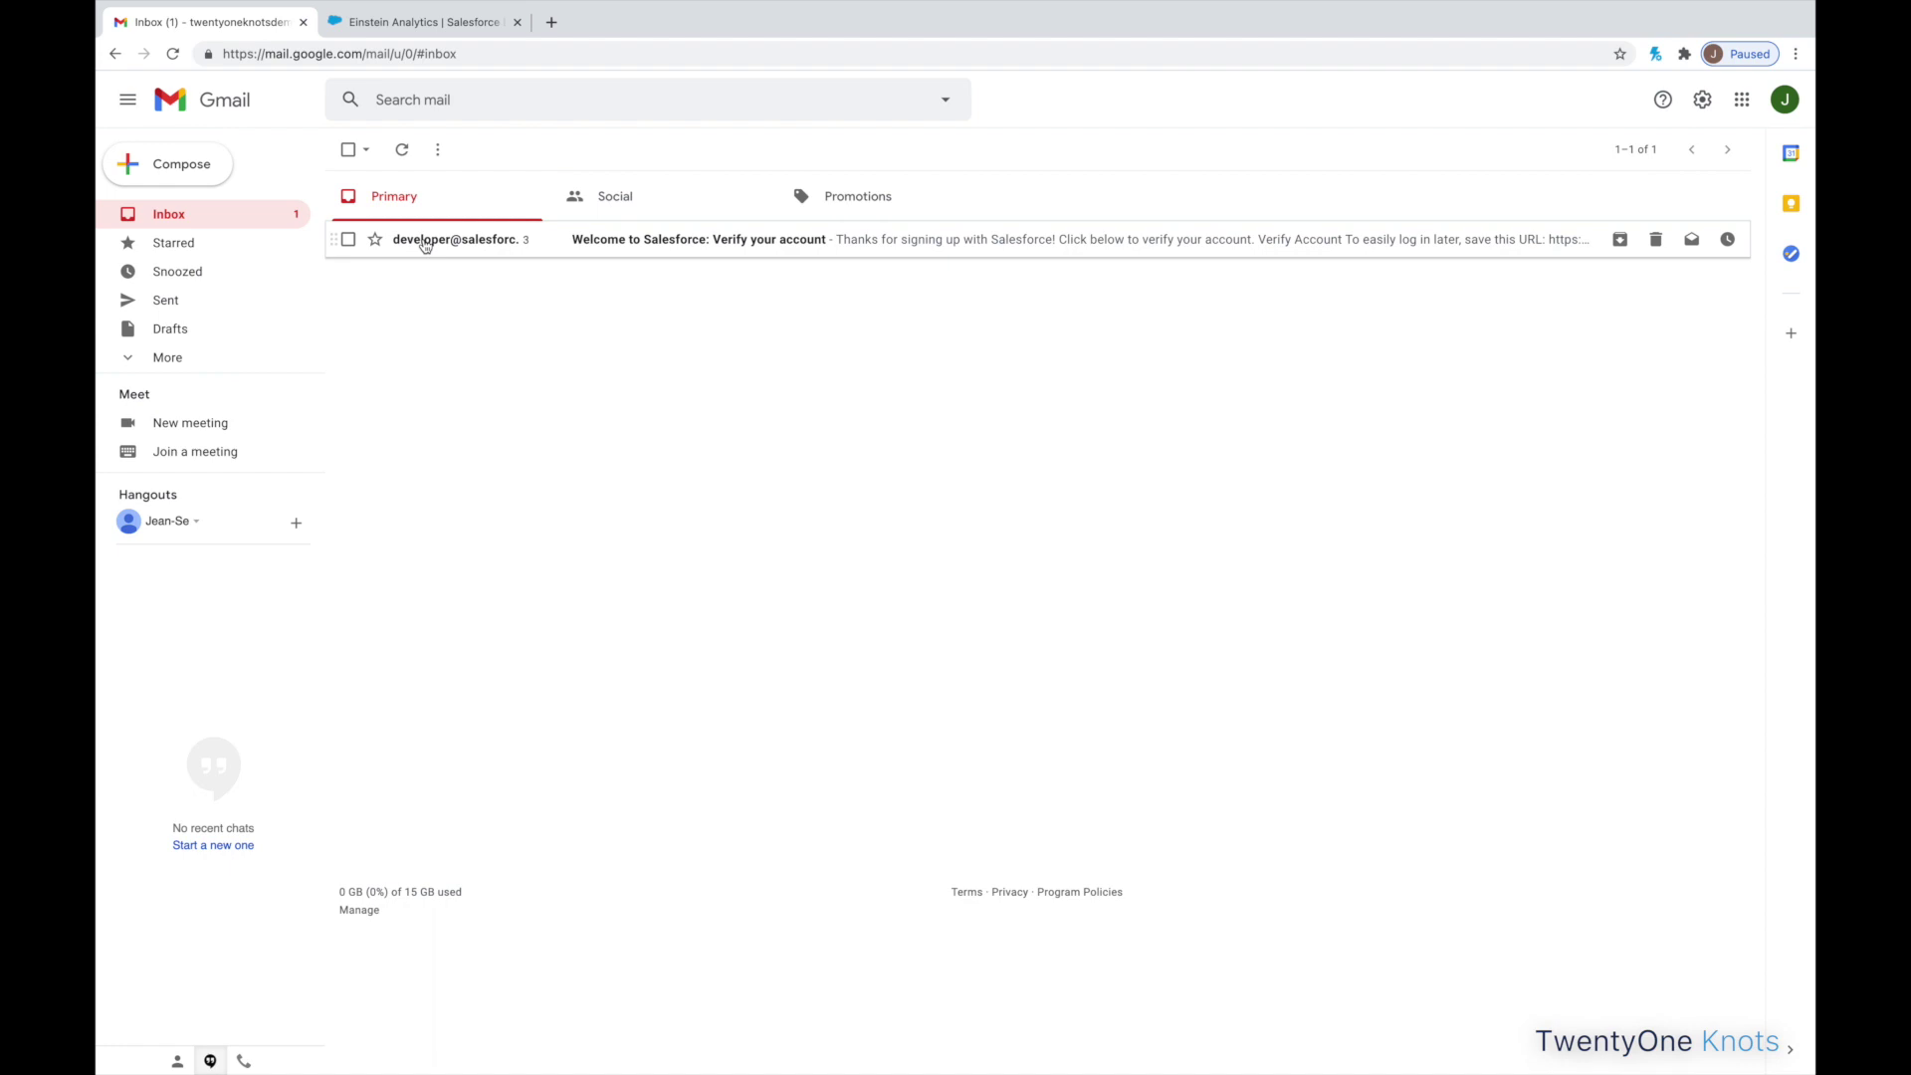
pyautogui.moveTo(425, 245)
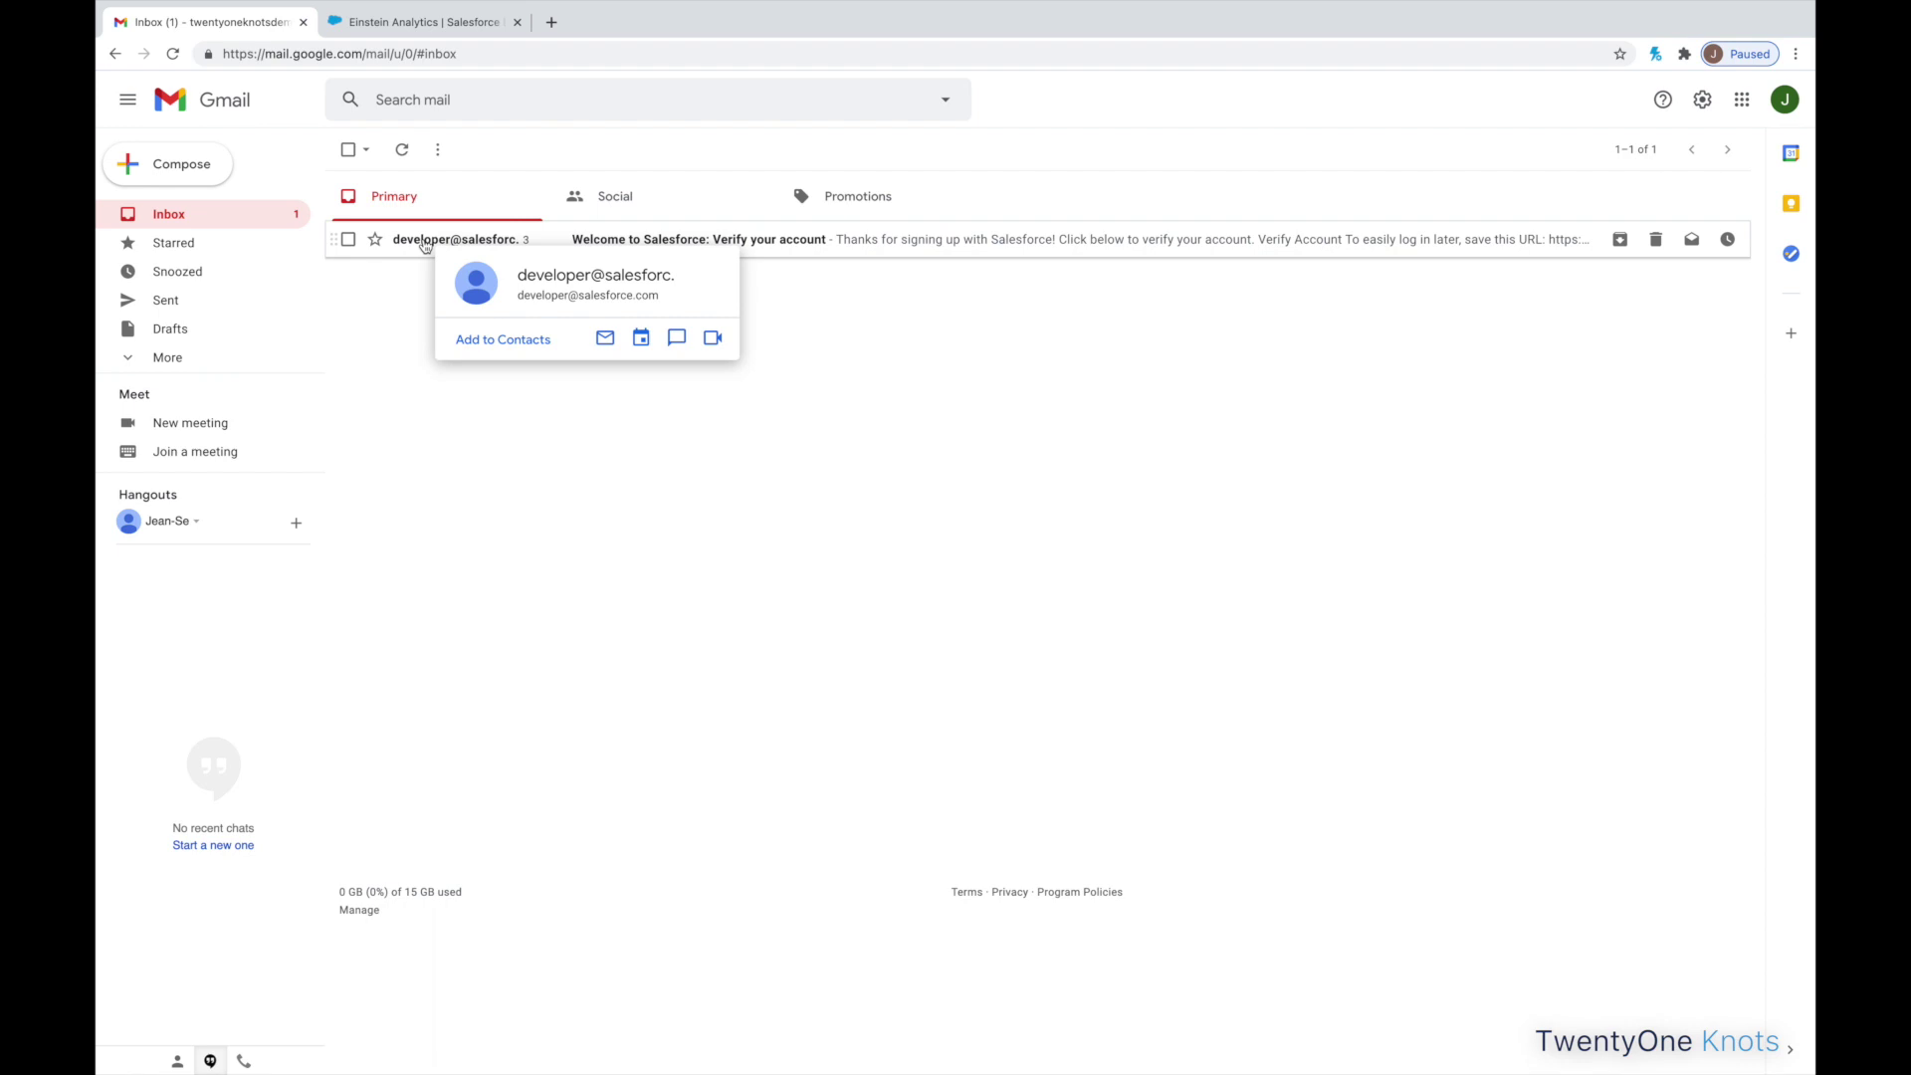
pyautogui.click(425, 245)
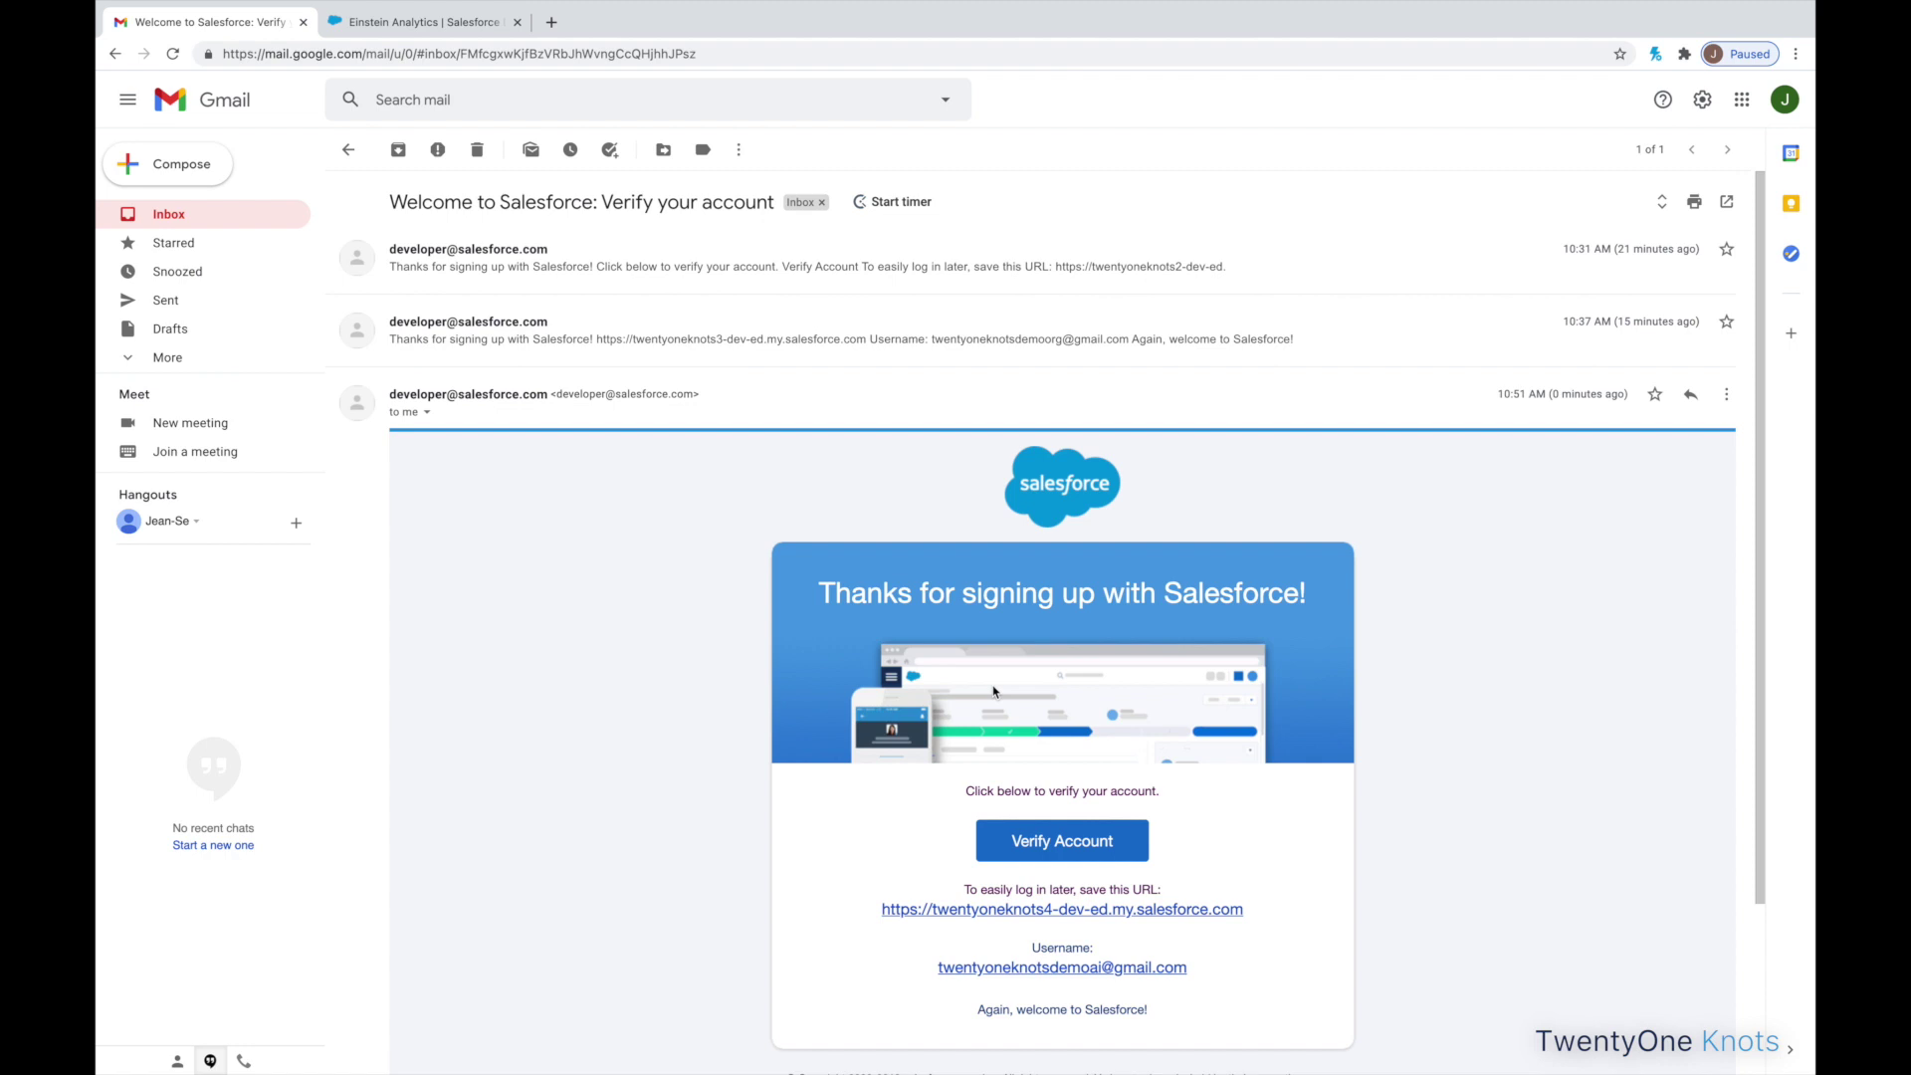
# - Verify the account by entering and confirming a new password plus a security answer, then submit
pyautogui.click(1077, 845)
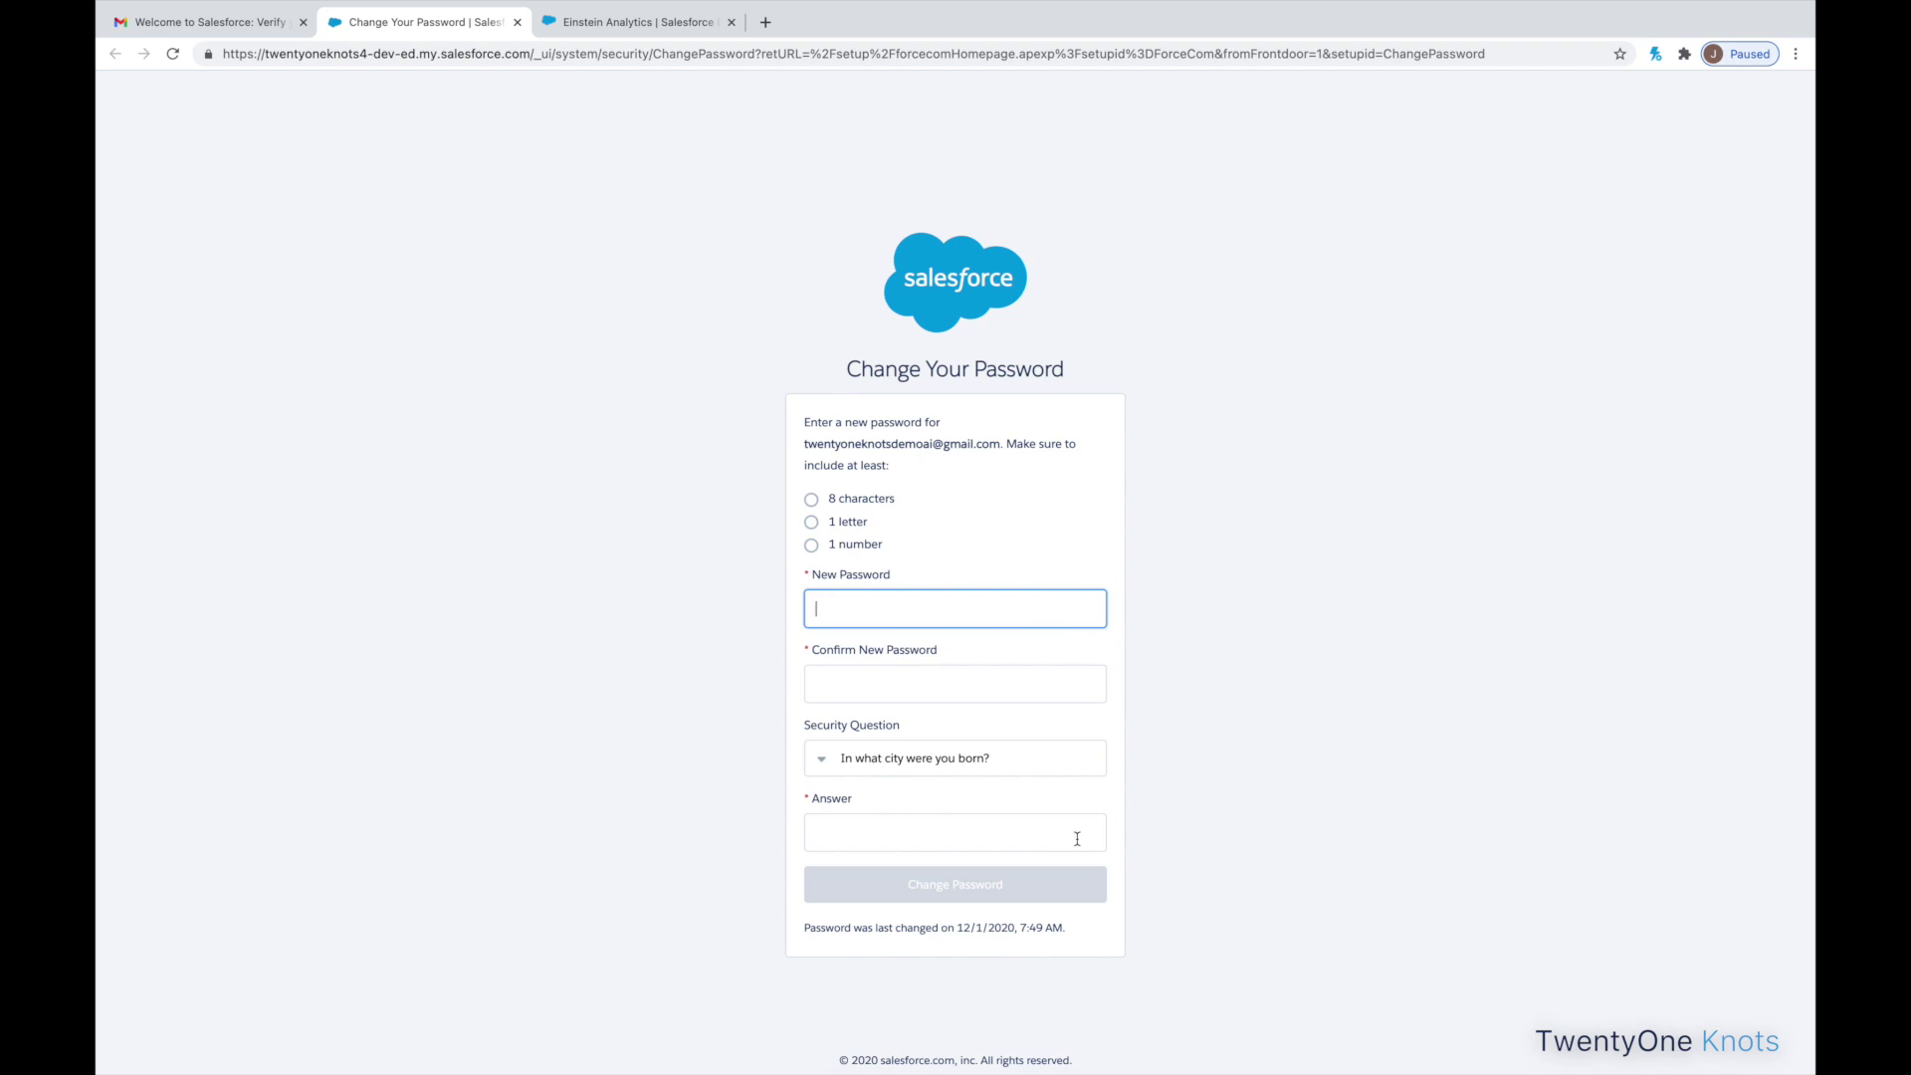
pyautogui.click(954, 683)
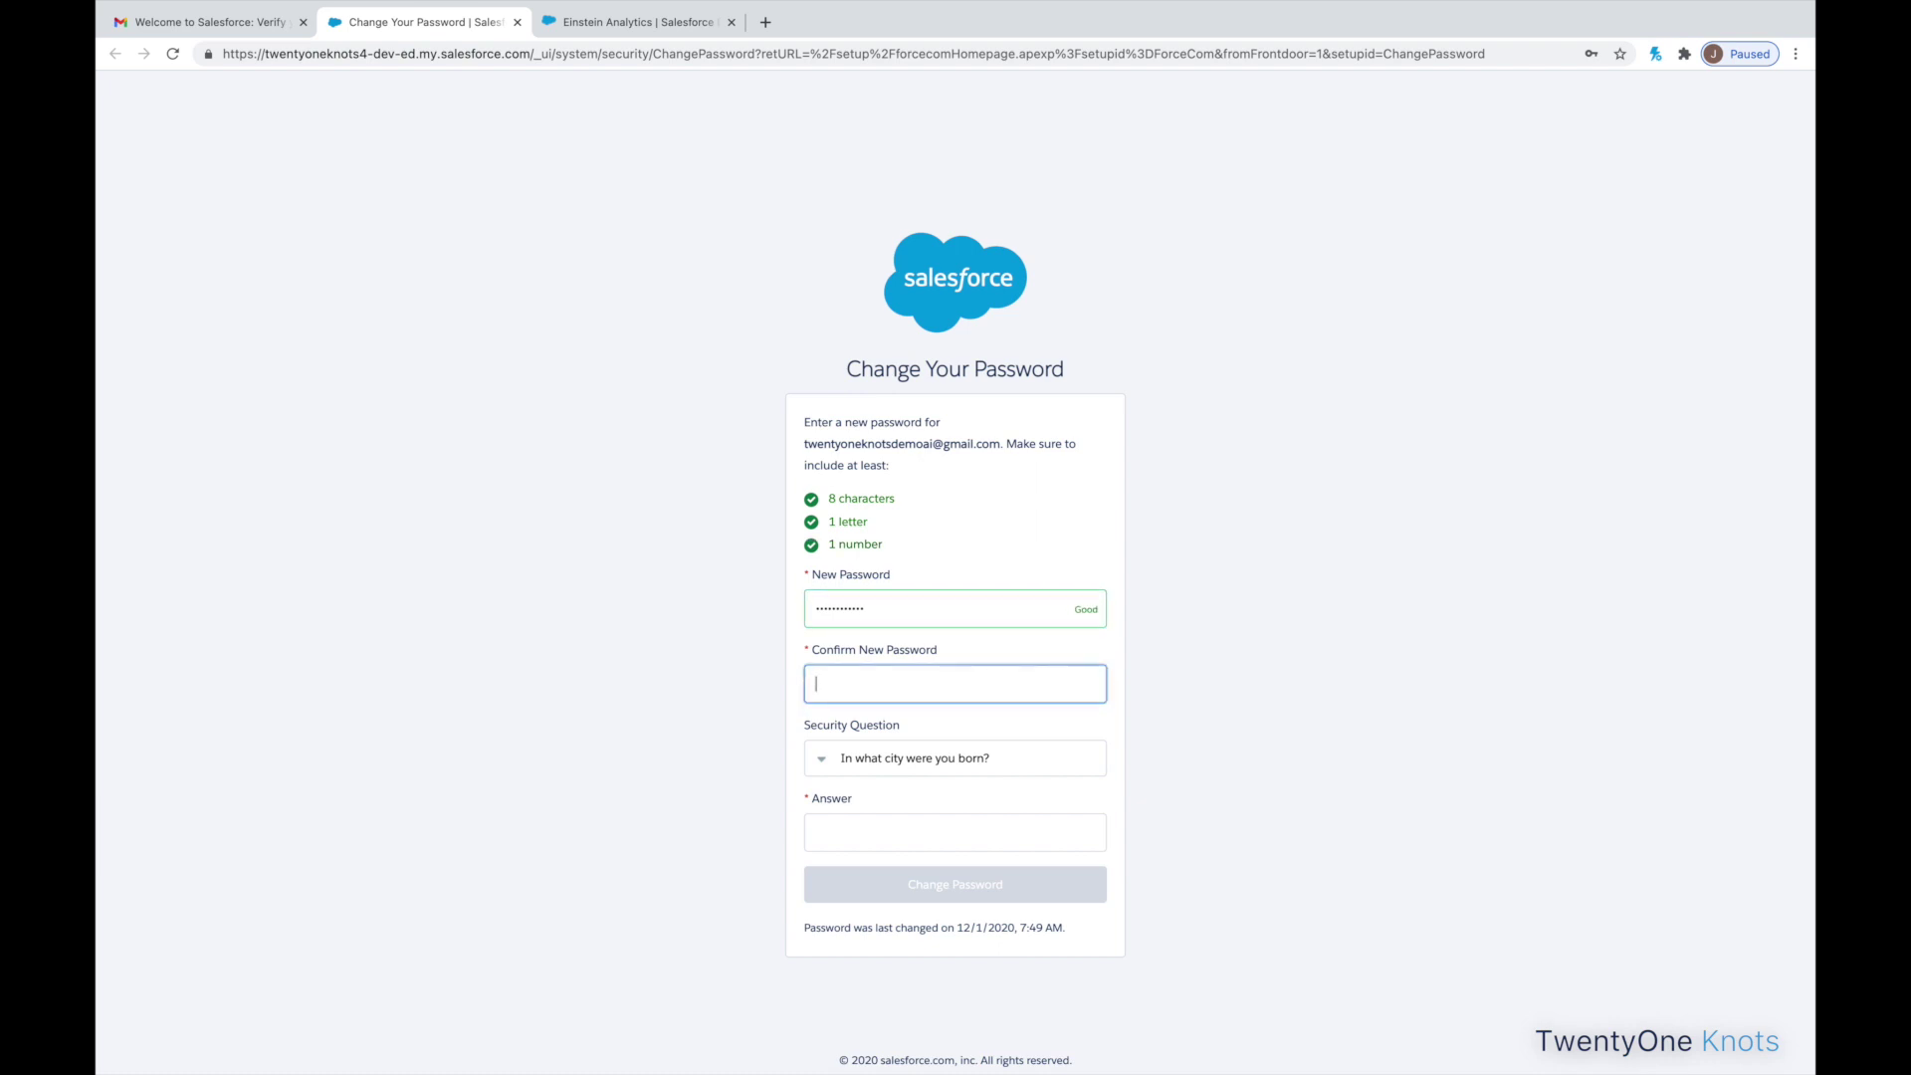
pyautogui.click(997, 842)
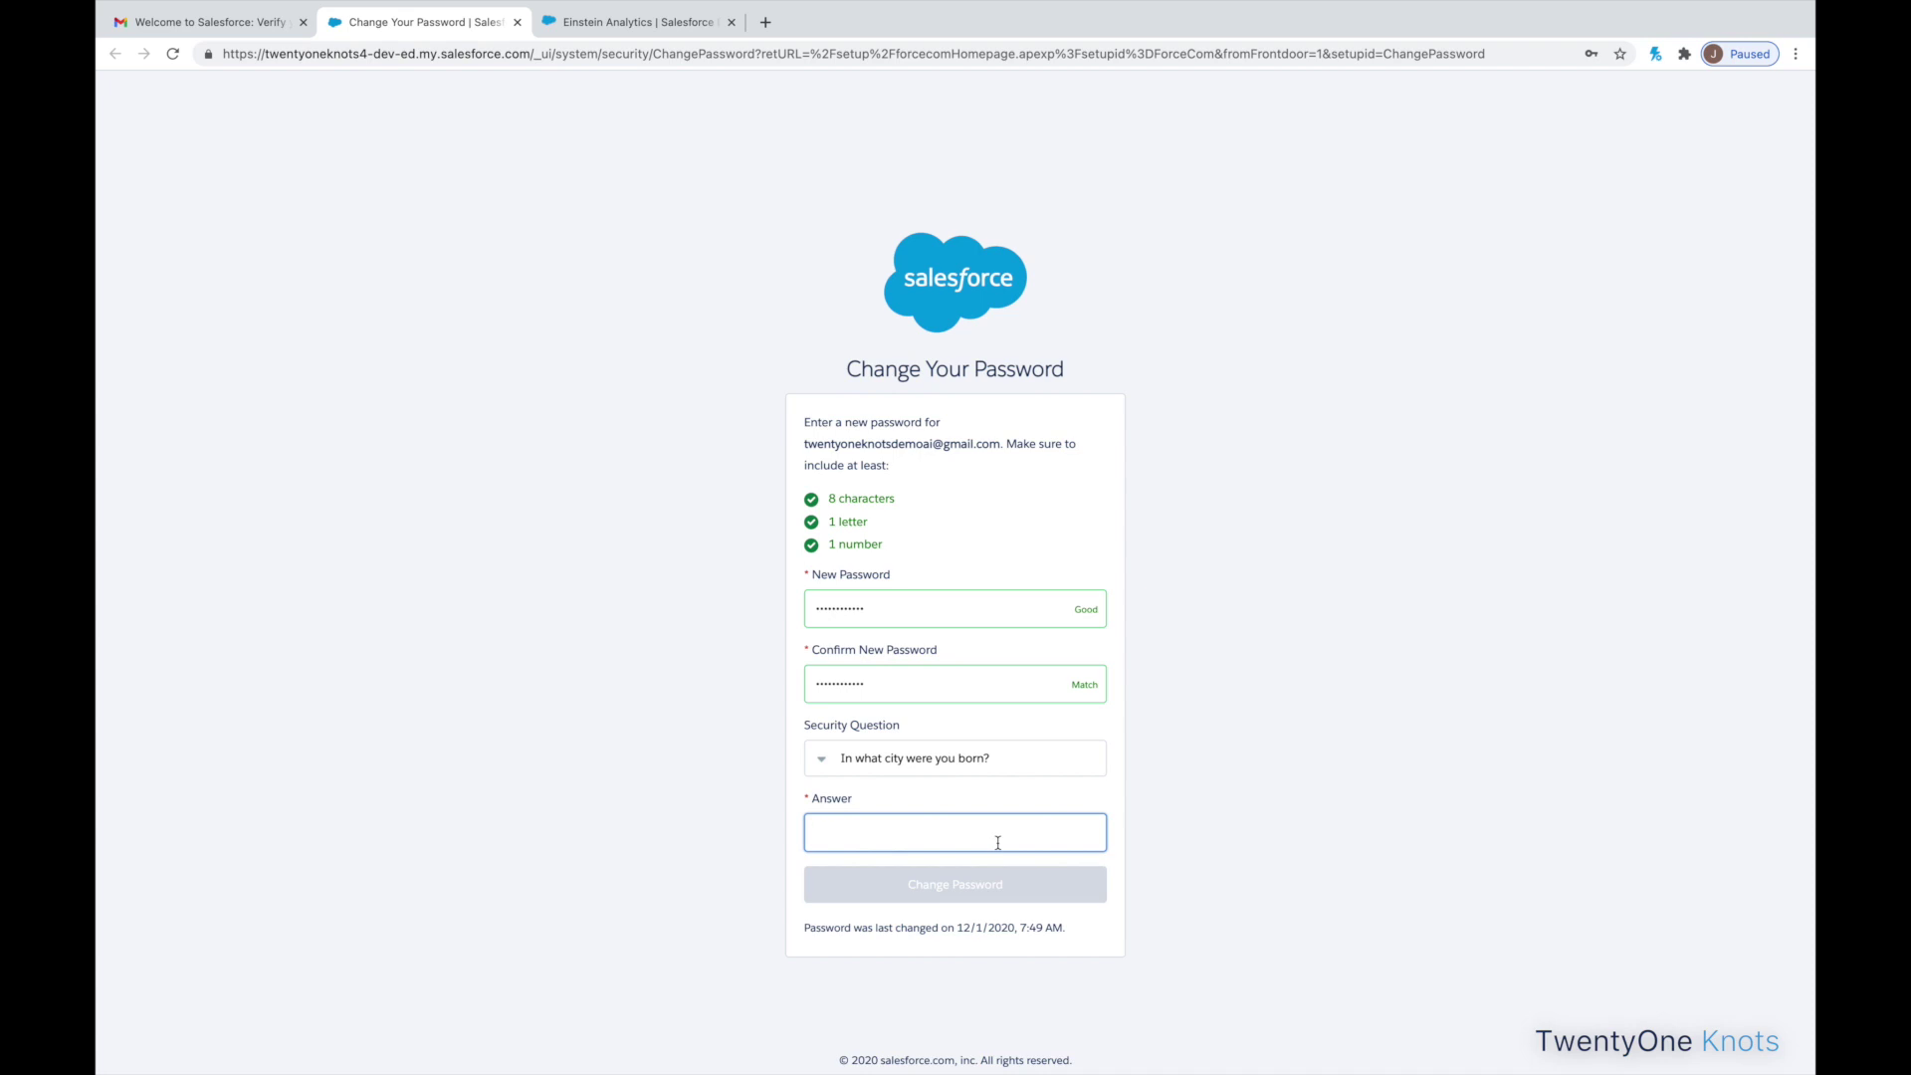
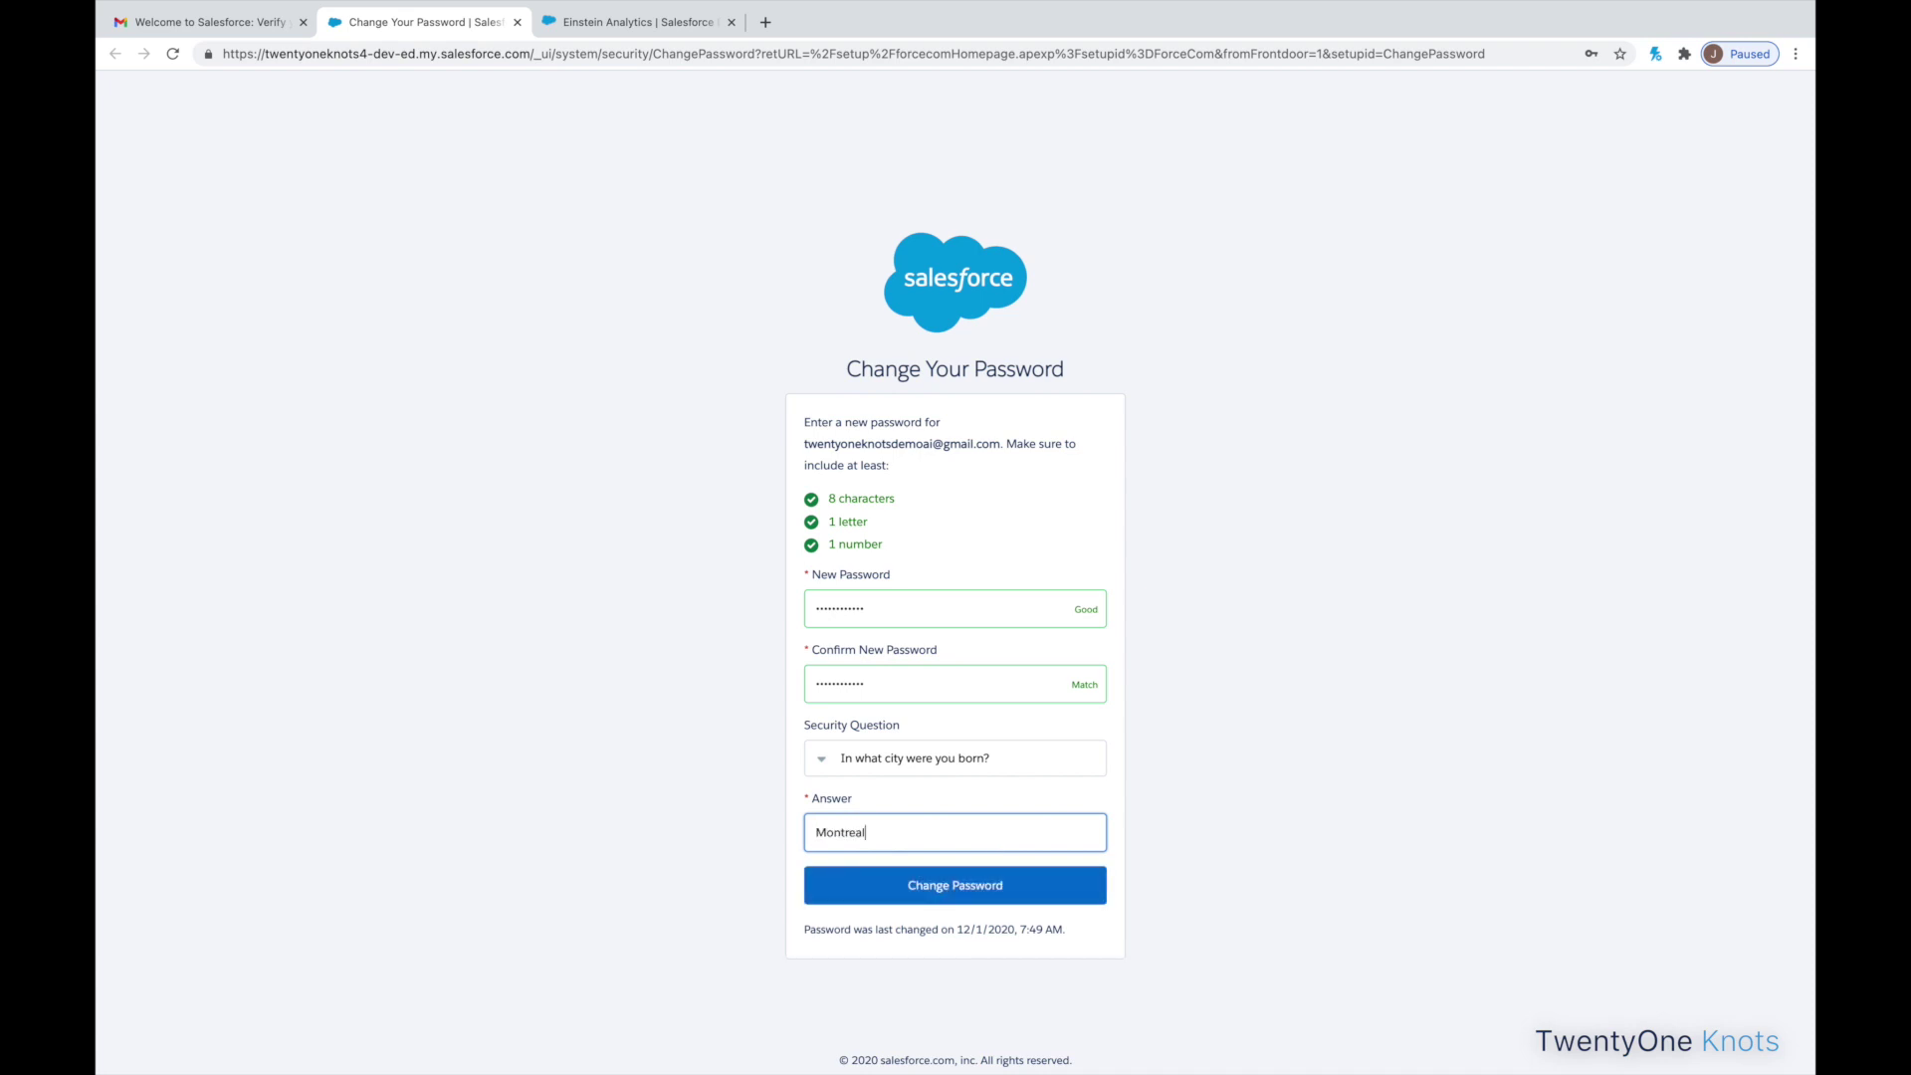
pyautogui.click(982, 891)
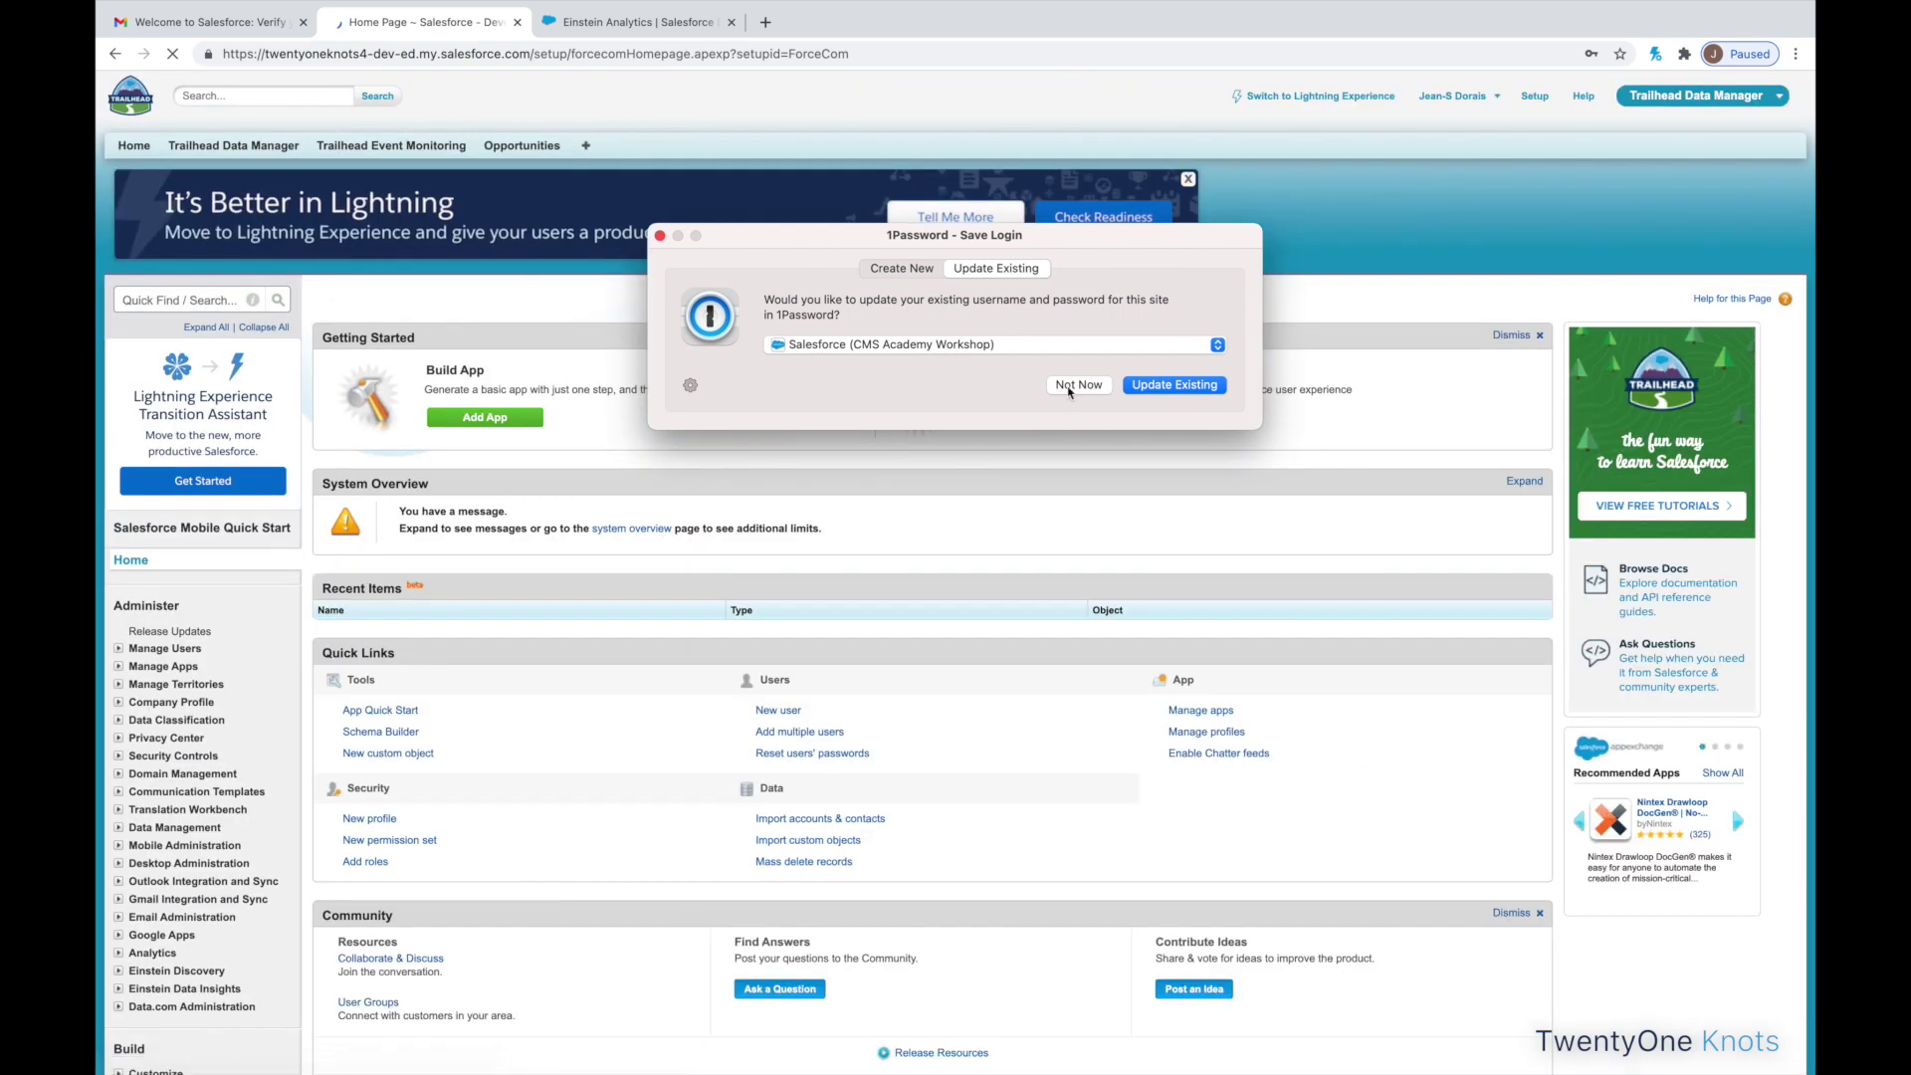
# - Decline the 1Password and Chrome password prompts and the Improved Setup tour
pyautogui.click(1077, 385)
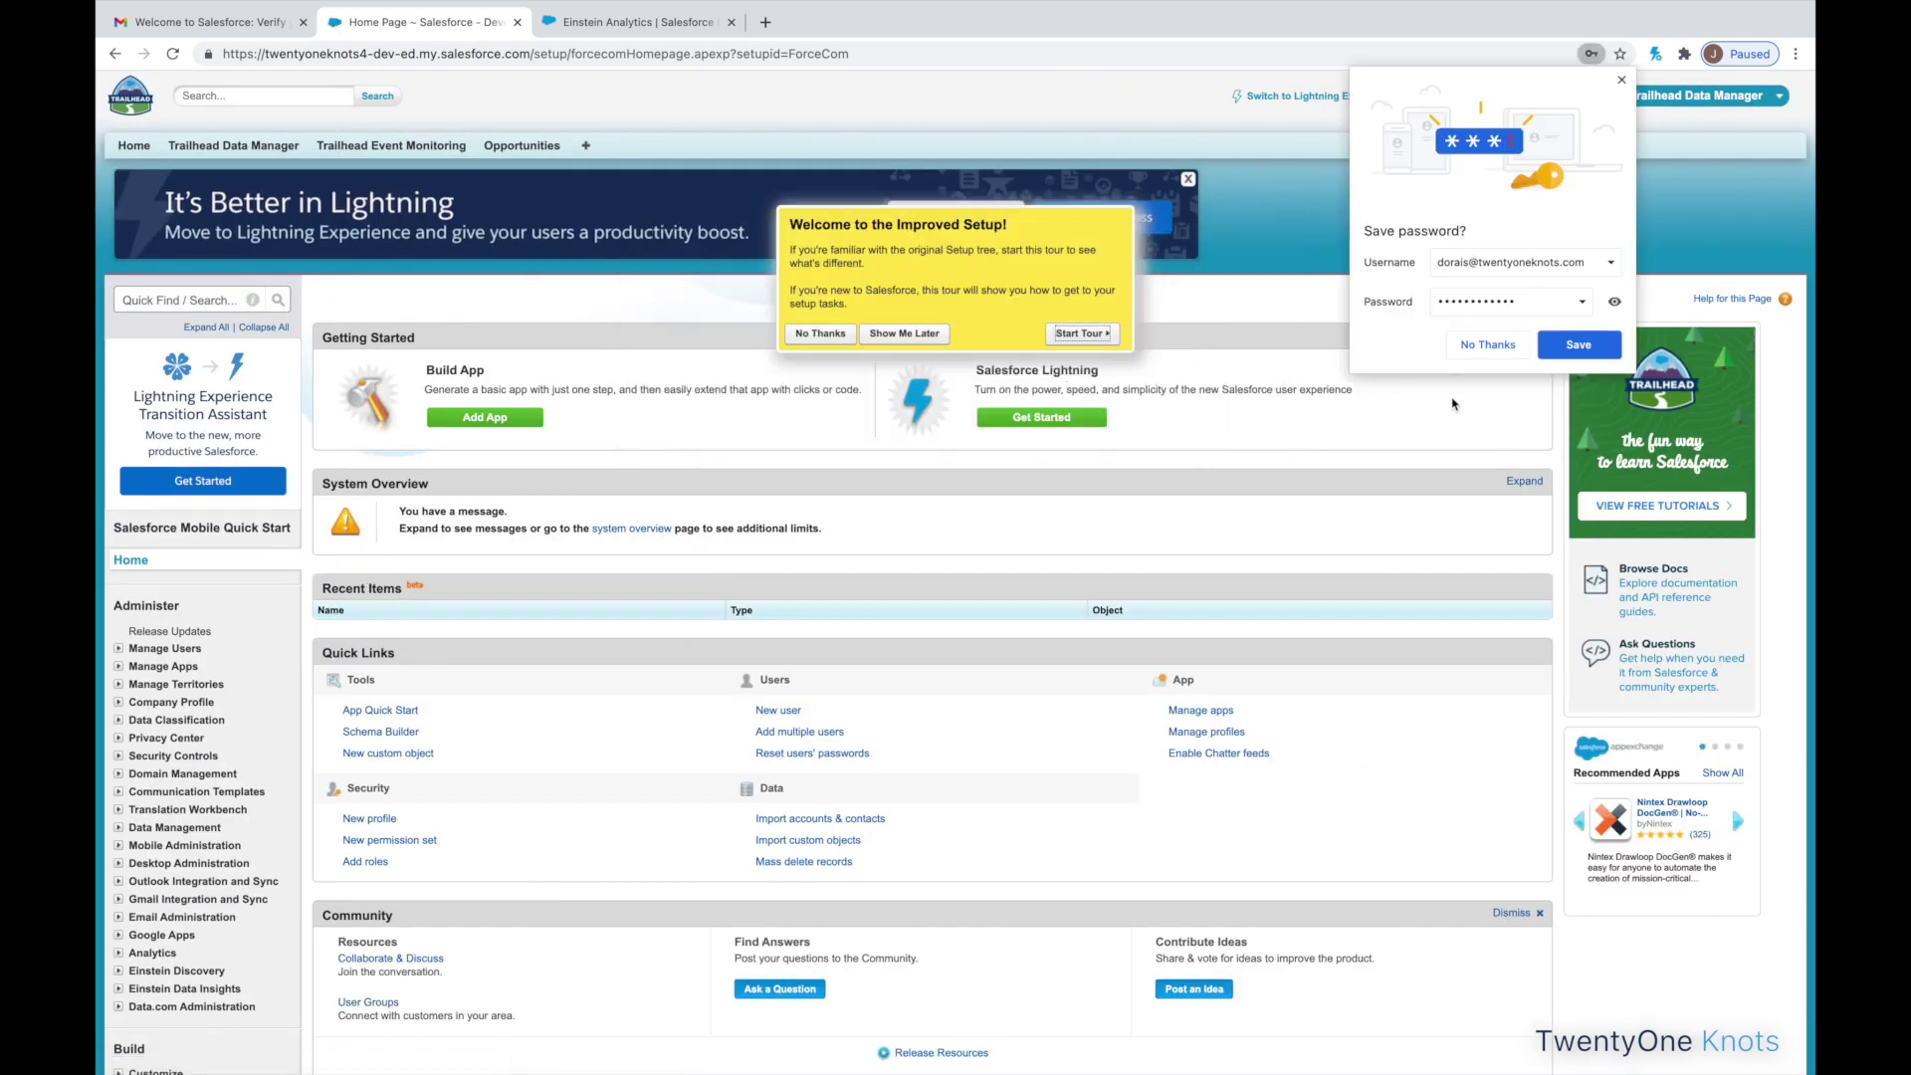
pyautogui.click(1499, 356)
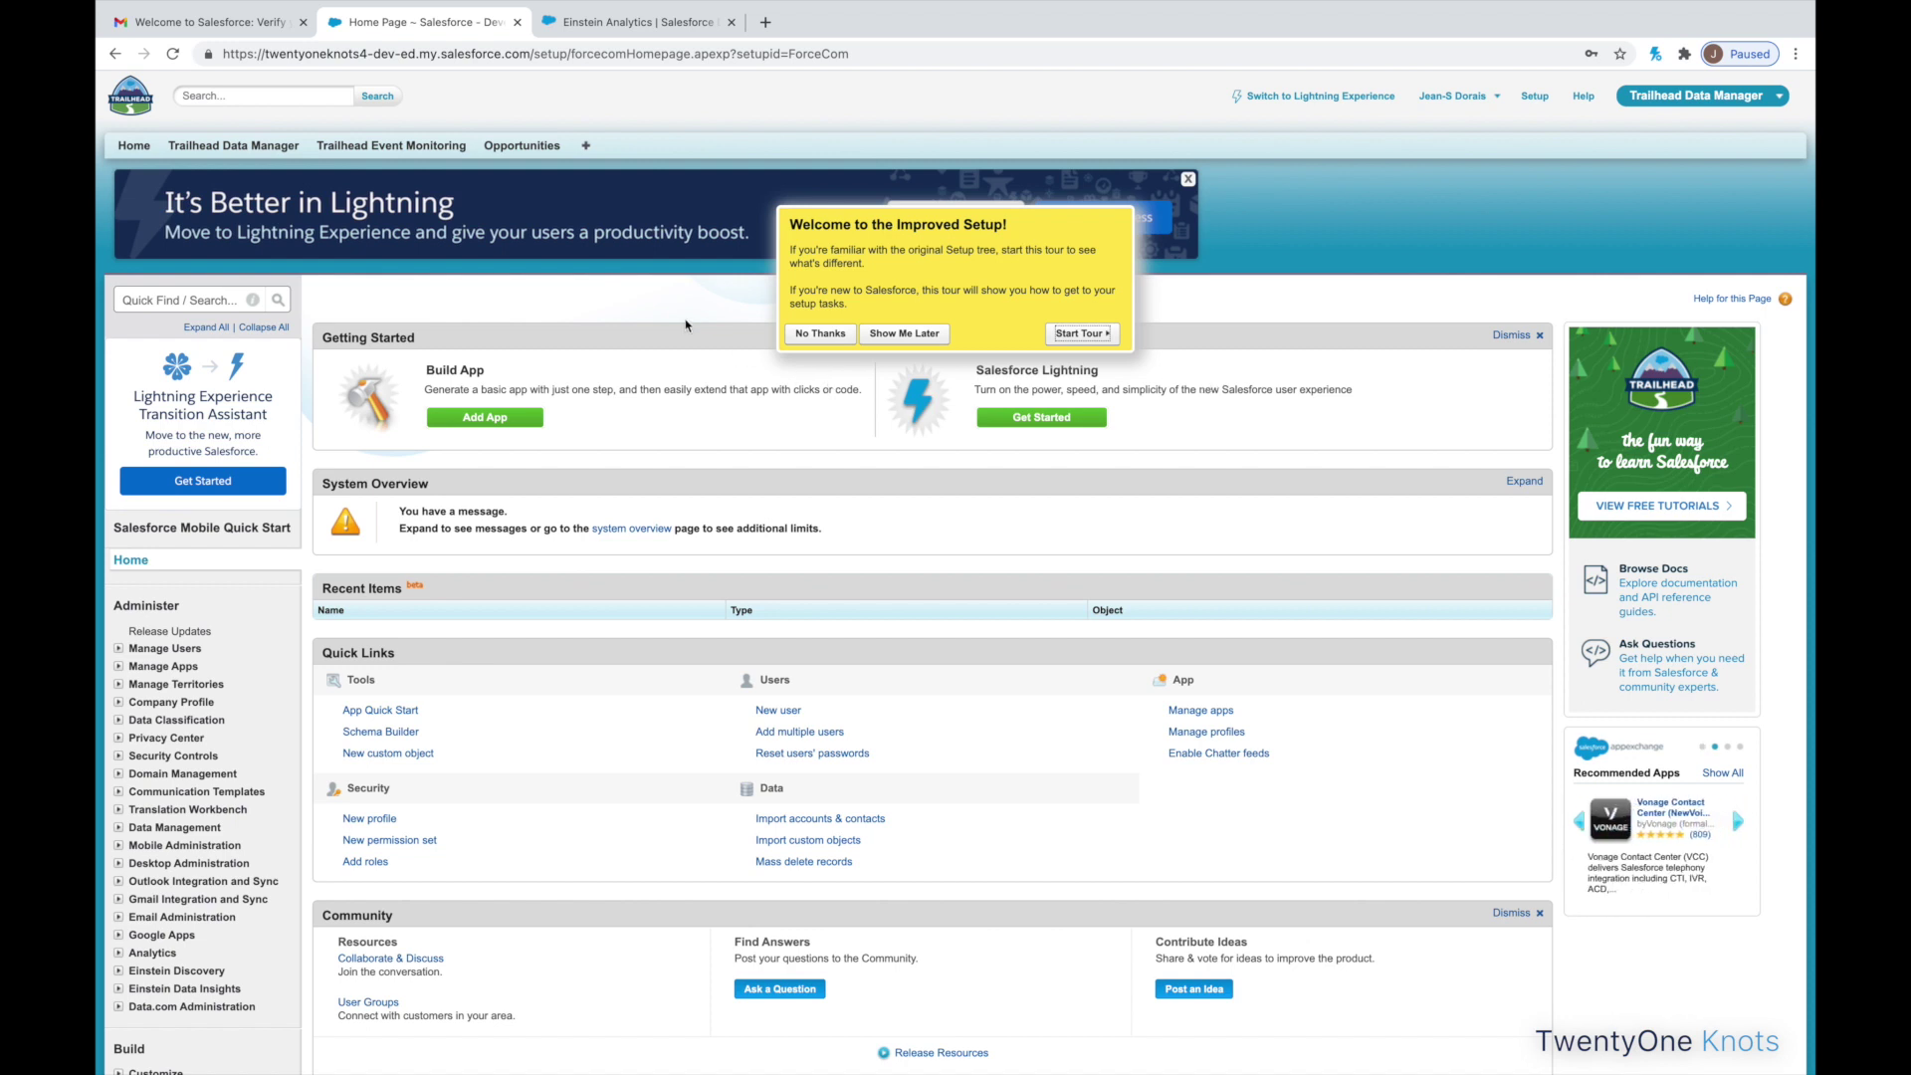
pyautogui.click(822, 334)
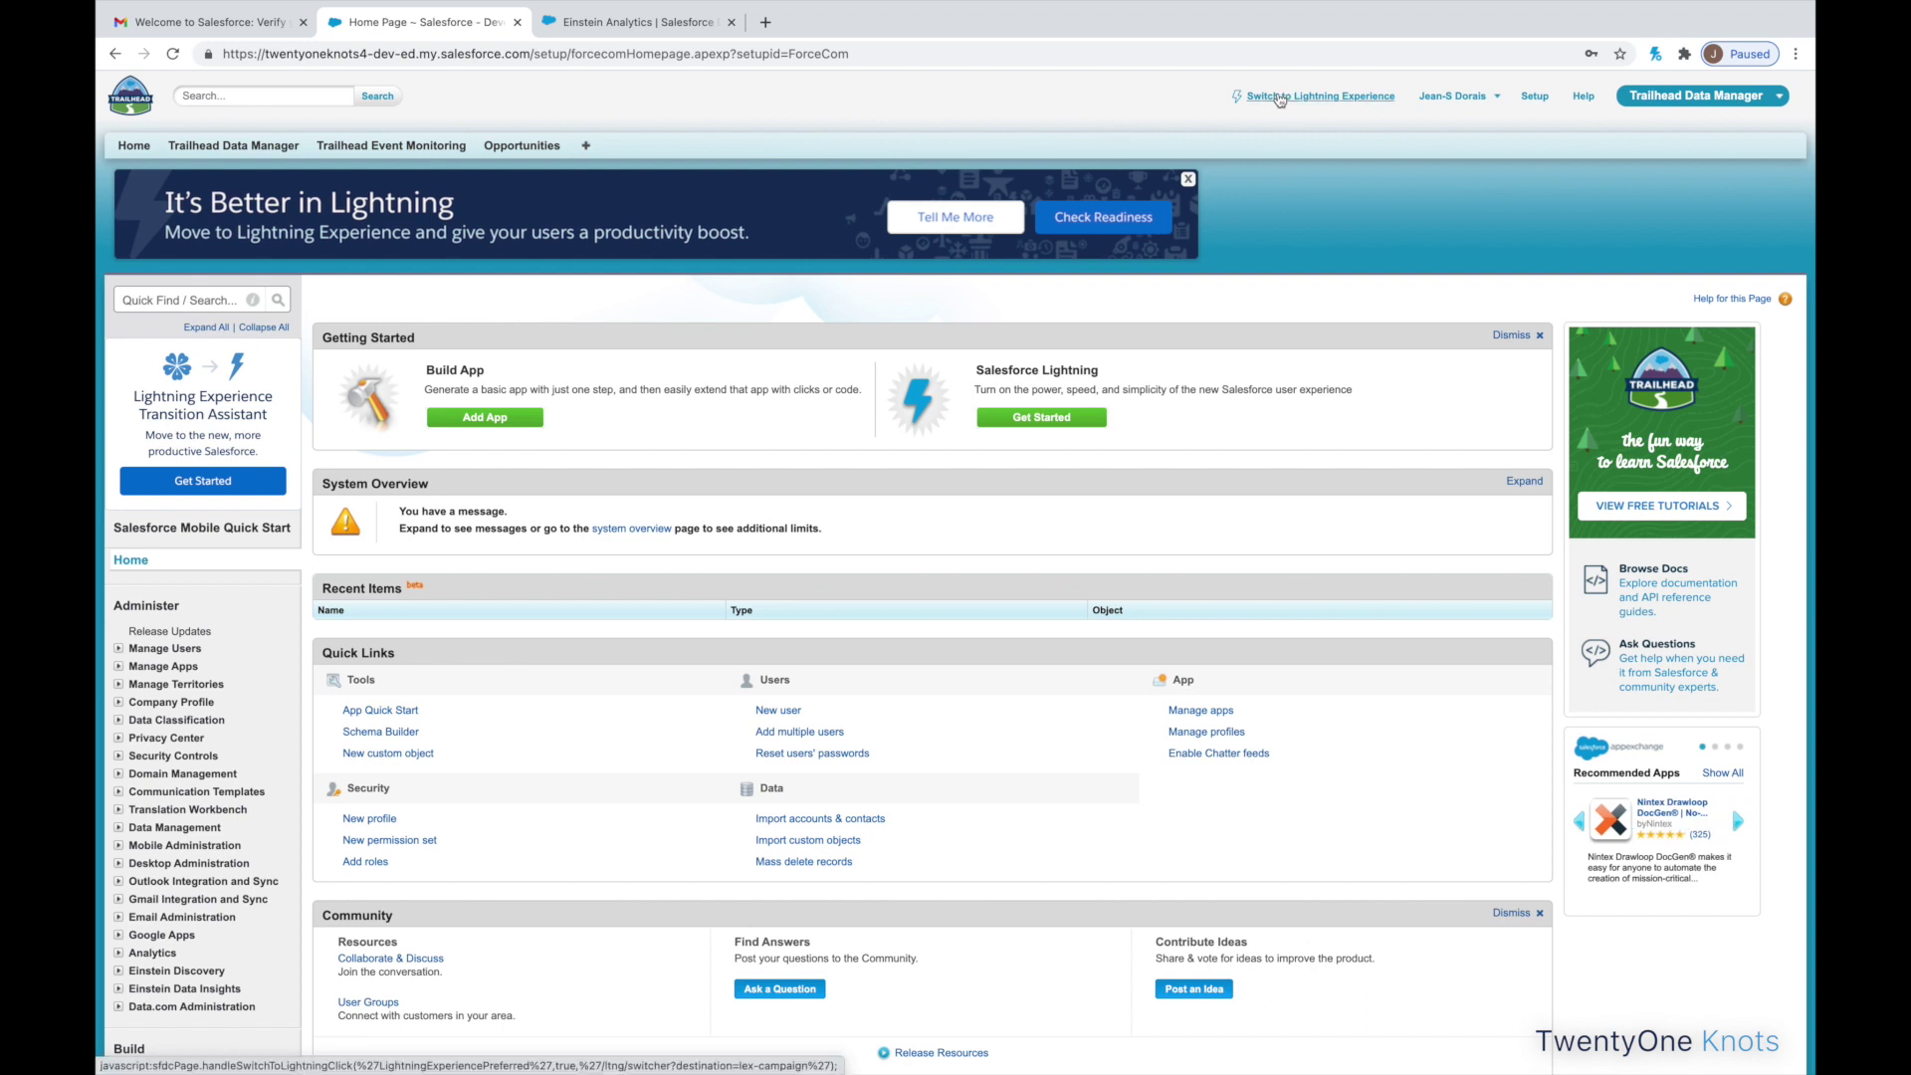
# - Switch the org to Lightning Experience, allowing notifications and dismissing the welcome overlay
pyautogui.click(1303, 104)
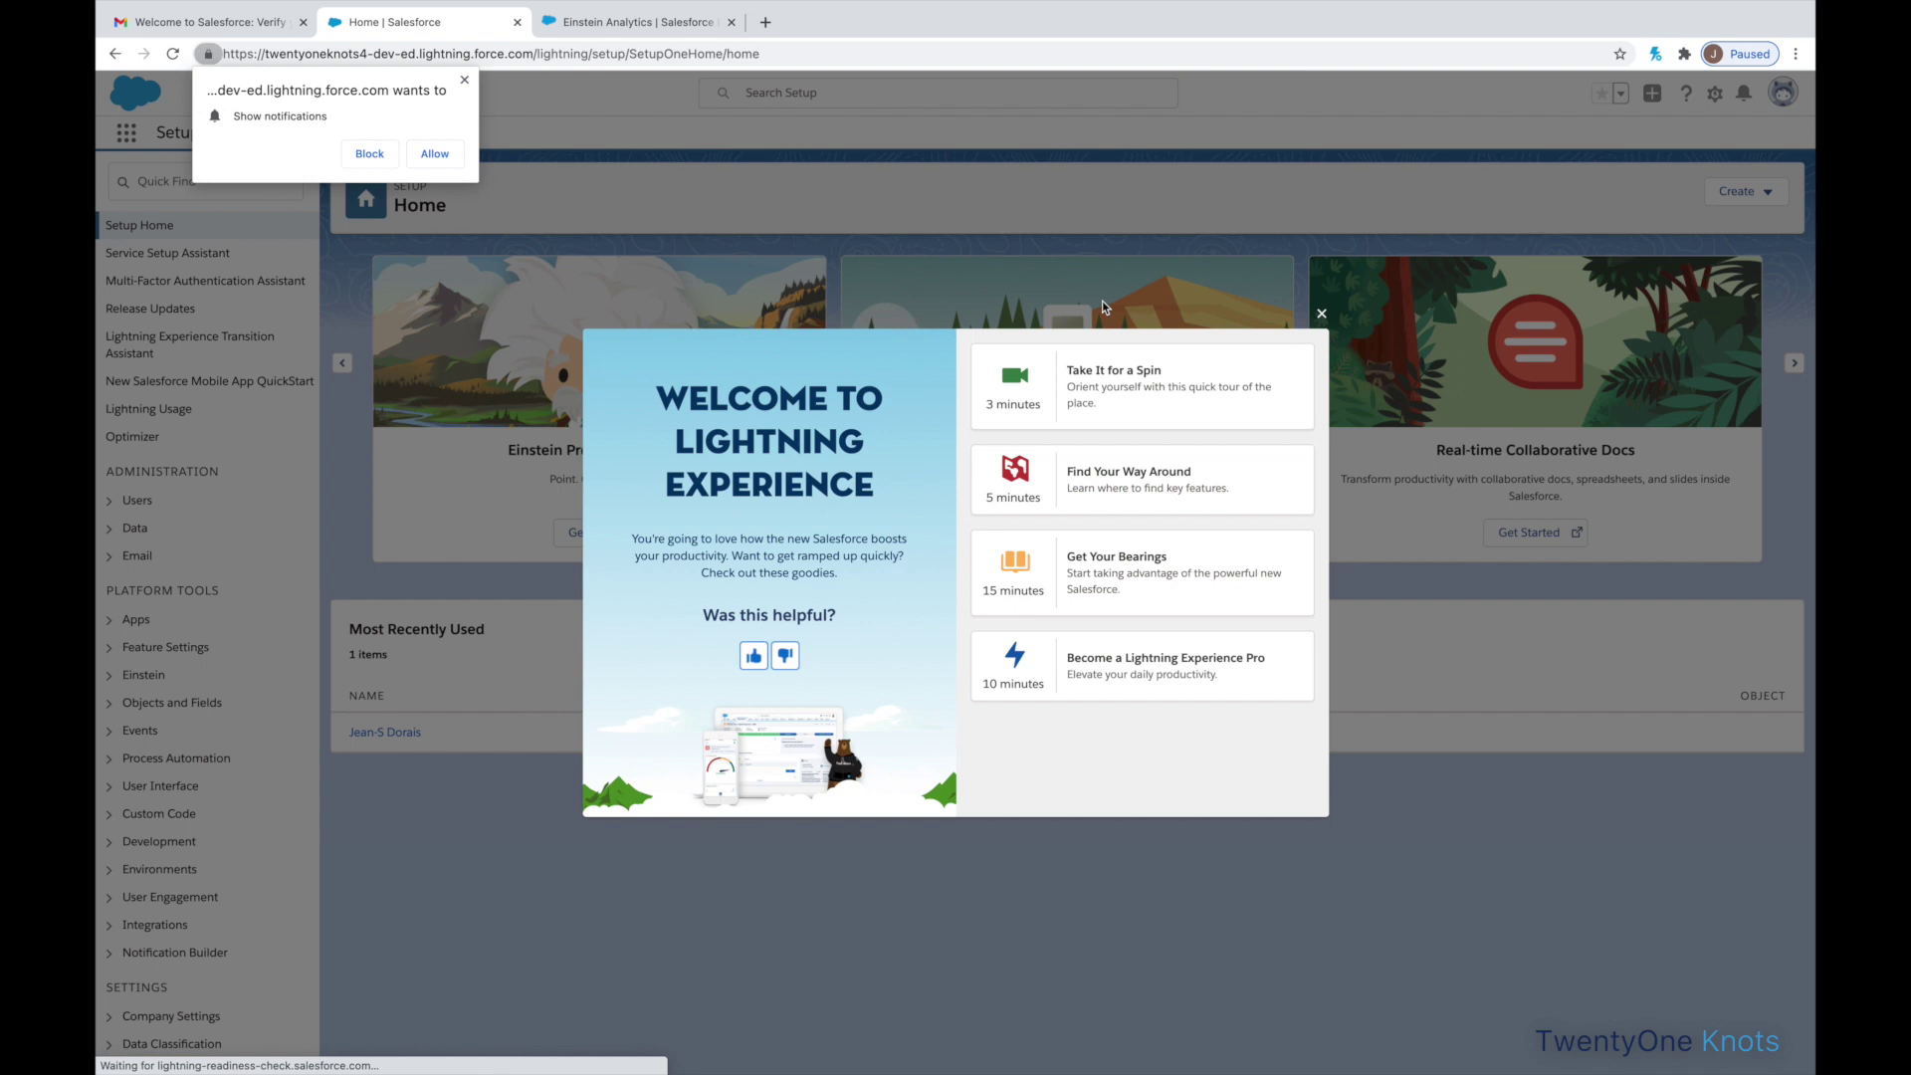
pyautogui.click(435, 154)
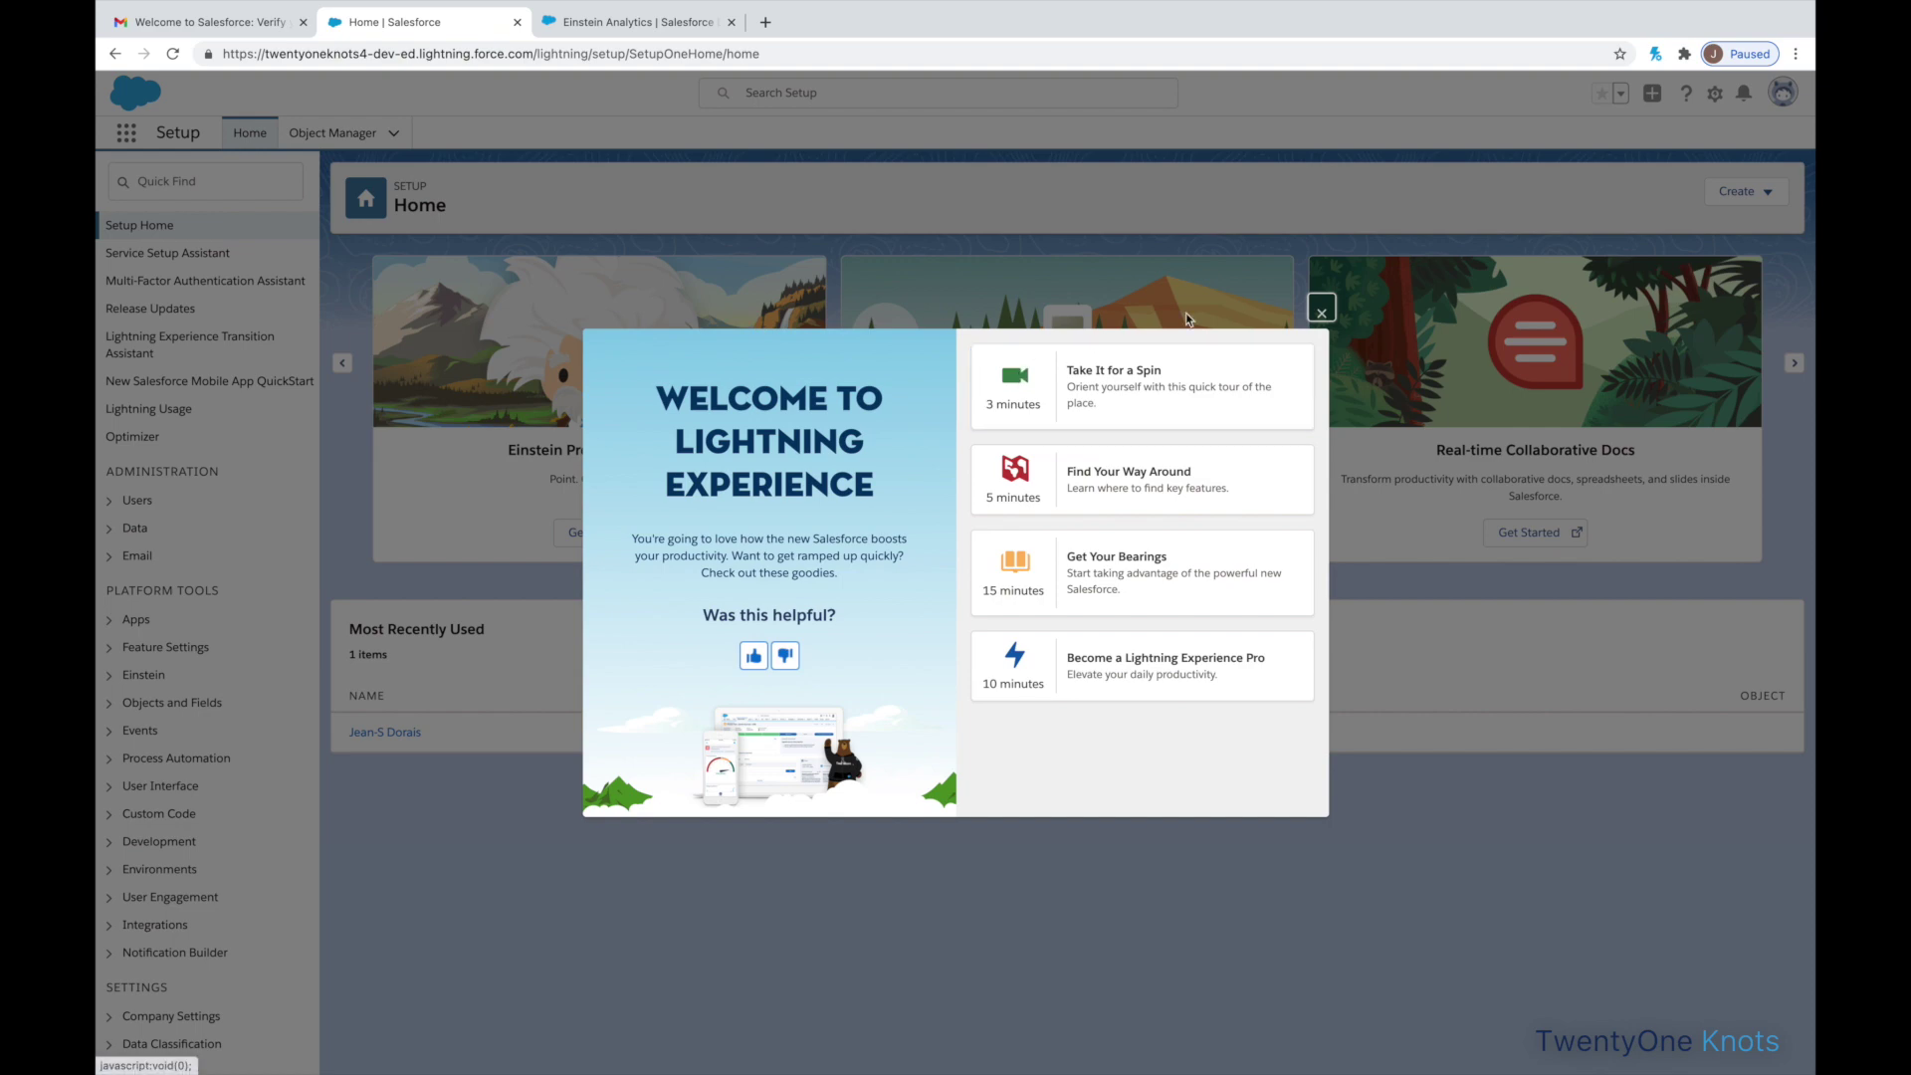
pyautogui.click(1320, 312)
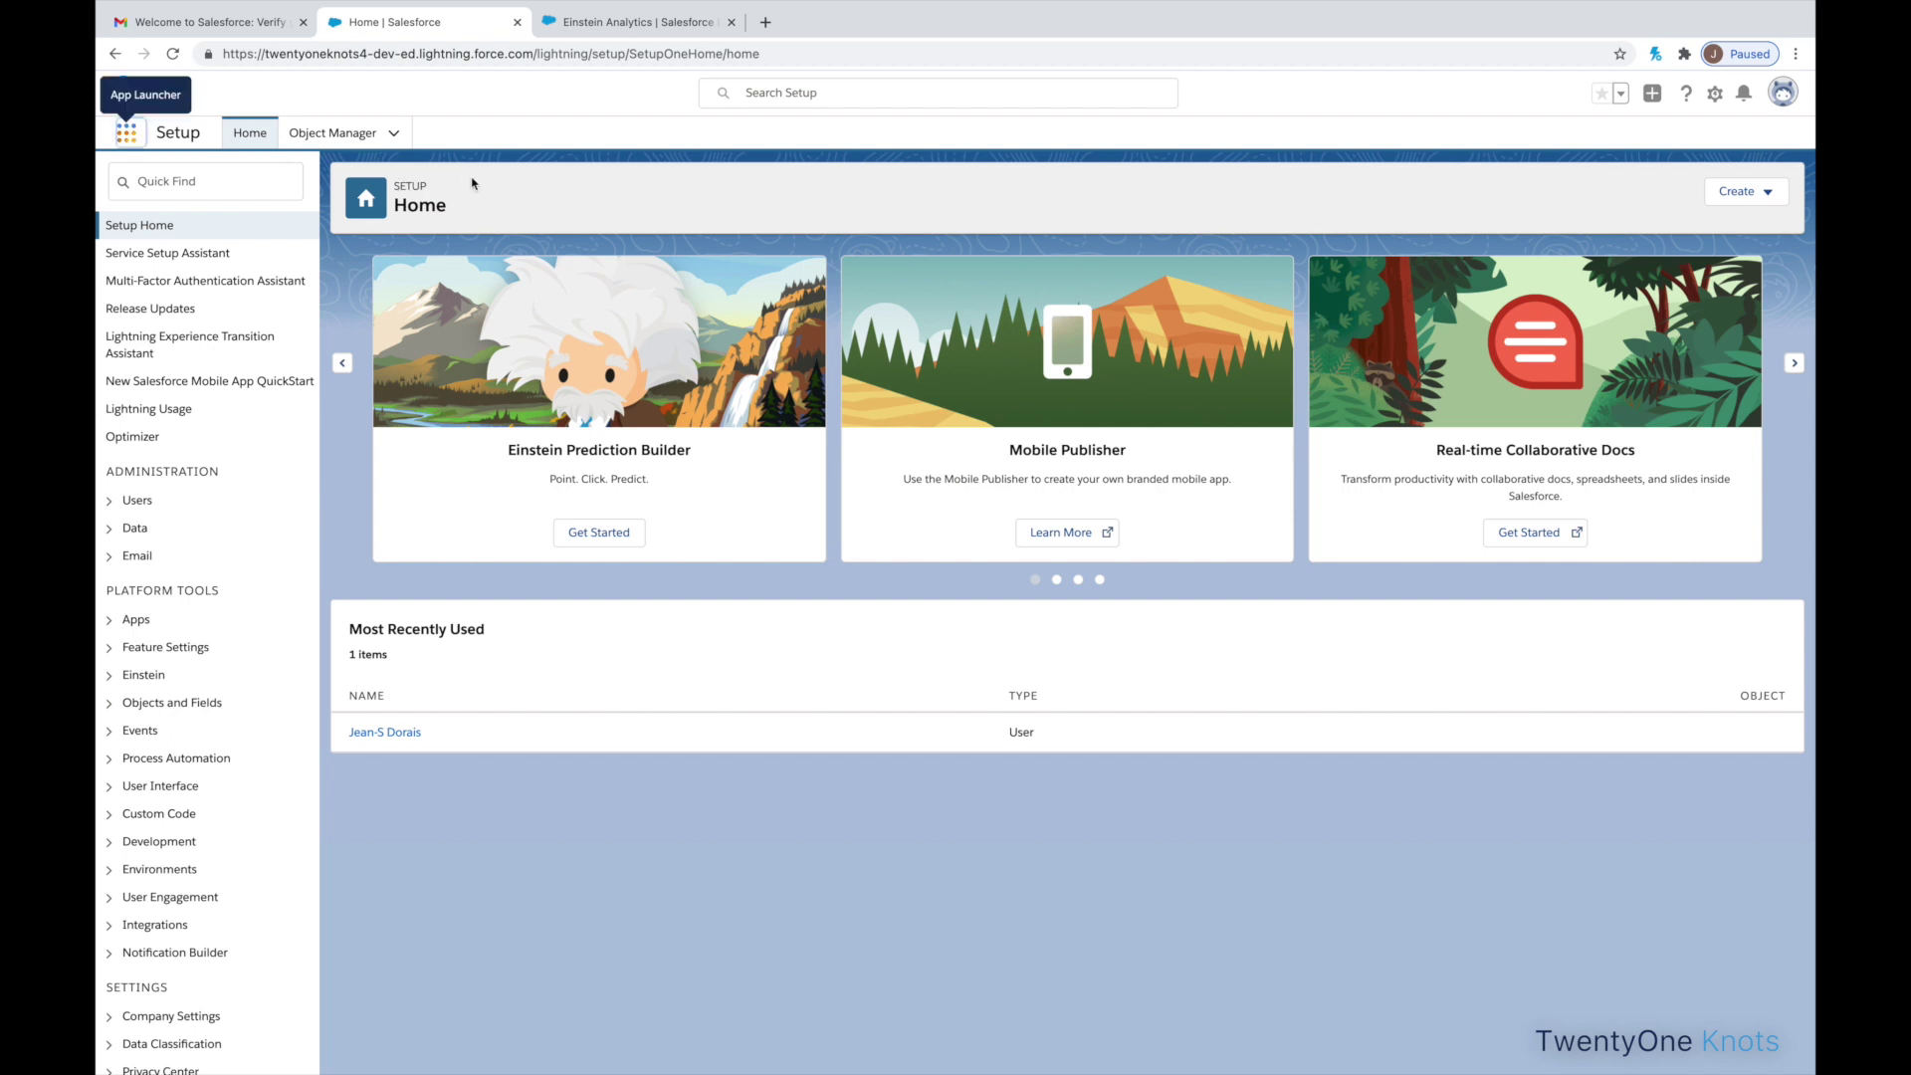
# - Open the Trailhead Data Manager app from the App Launcher
pyautogui.click(130, 134)
pyautogui.click(130, 135)
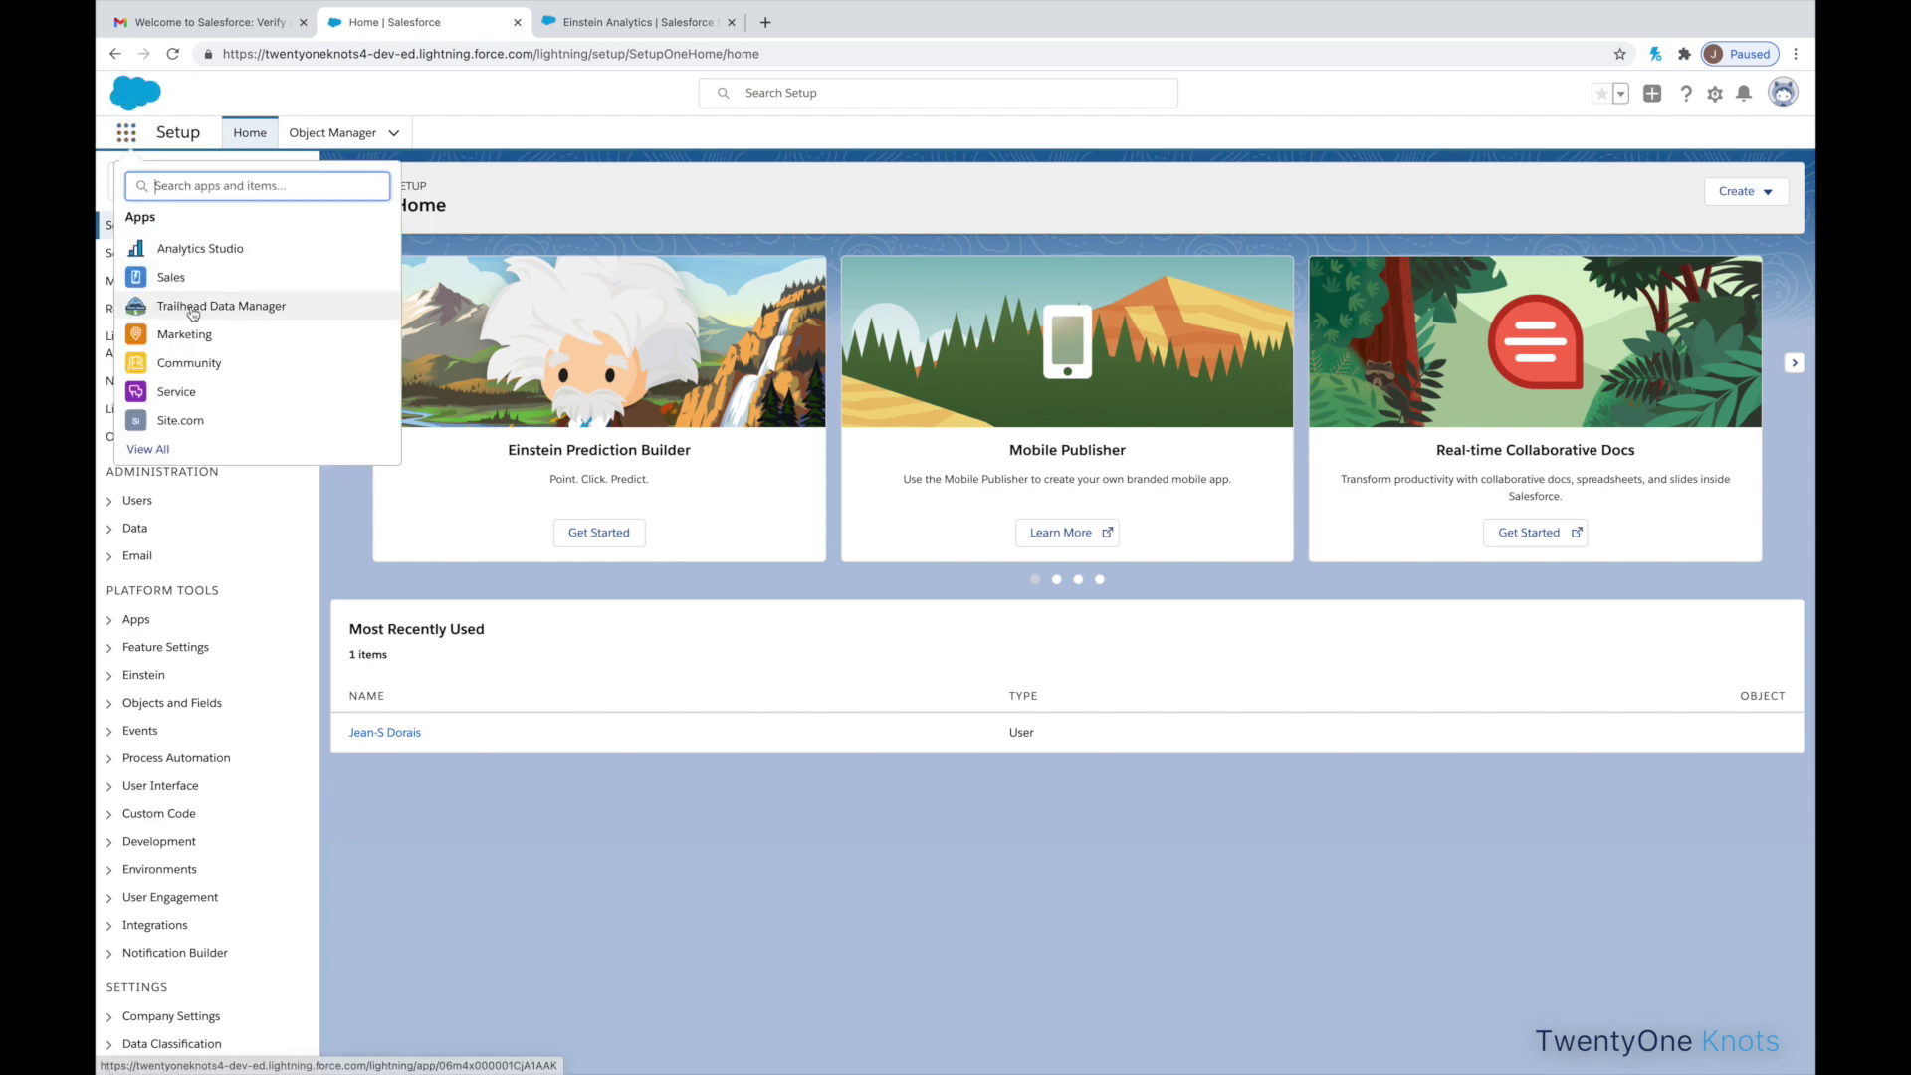
pyautogui.click(193, 307)
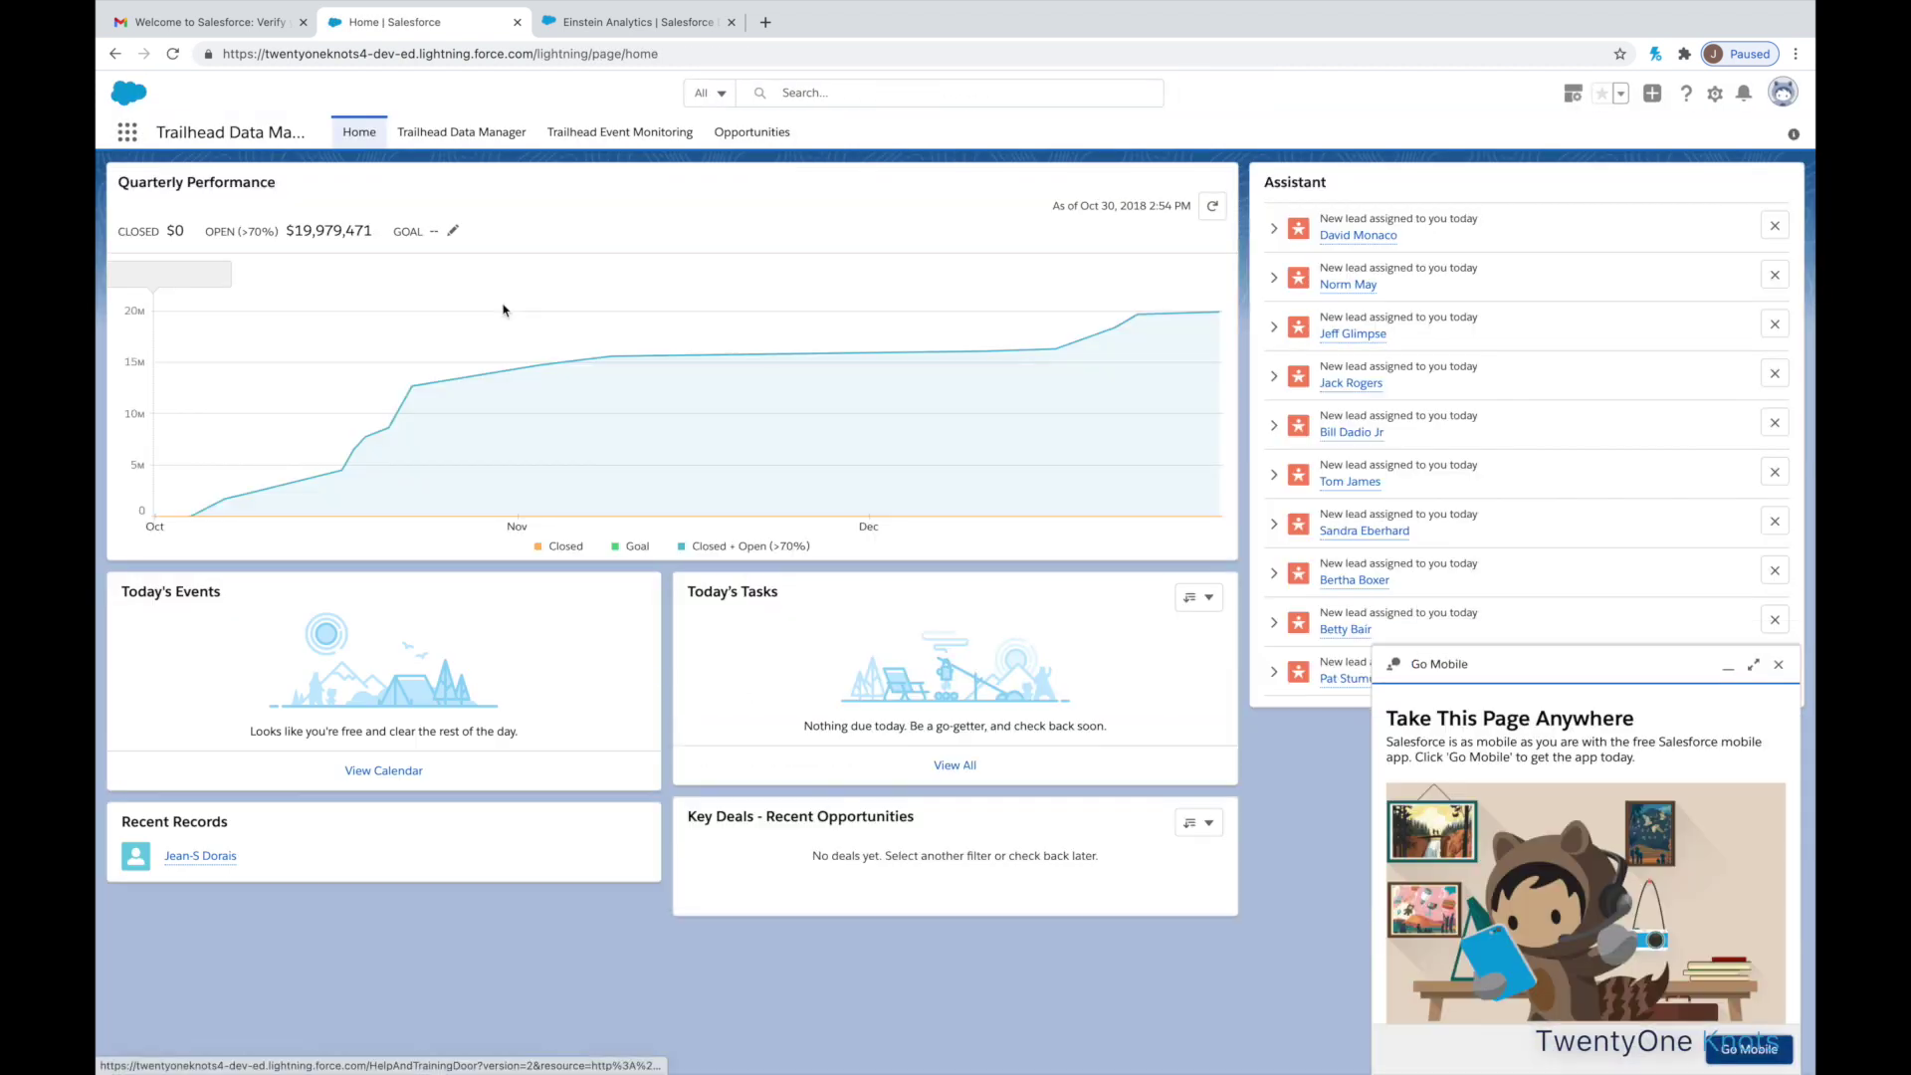
# - Run Refresh DTC Data on the Trailhead Data Manager tab to reload the sample sales data
pyautogui.click(472, 139)
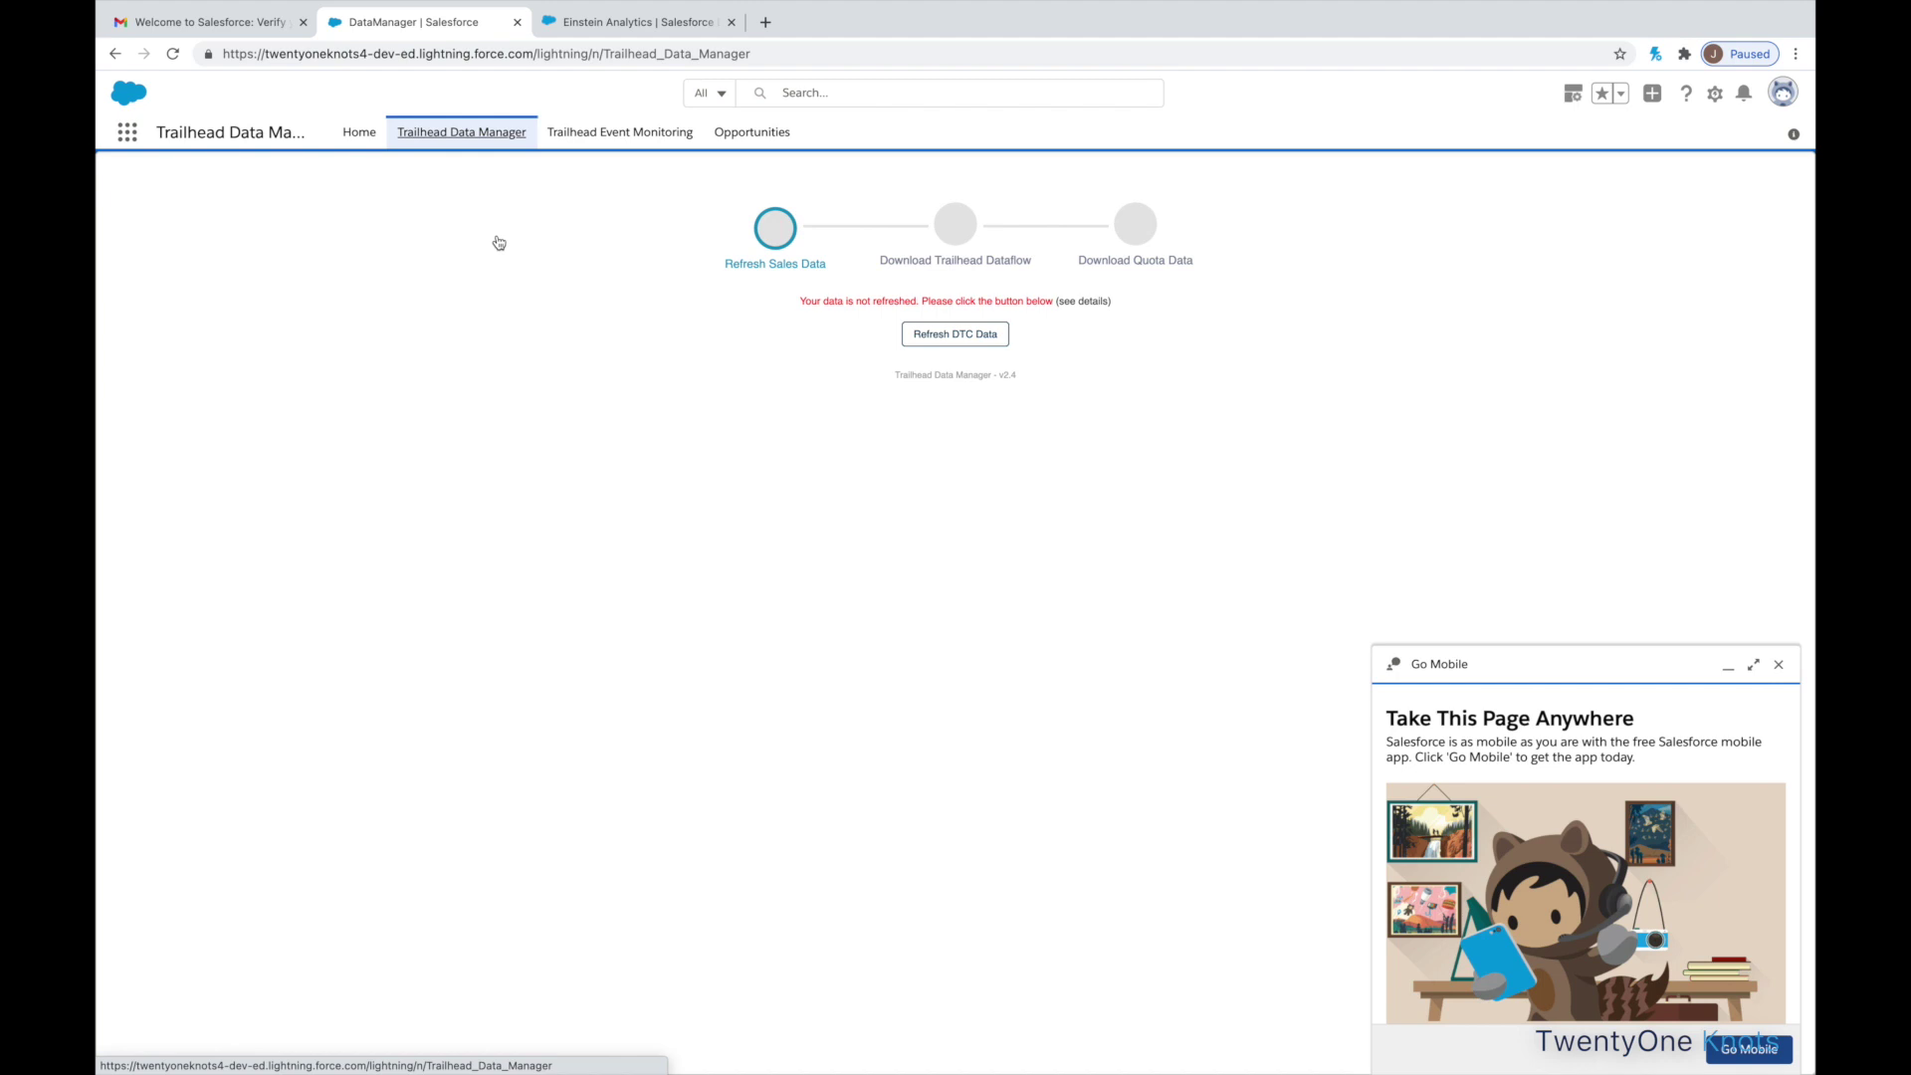
pyautogui.click(968, 337)
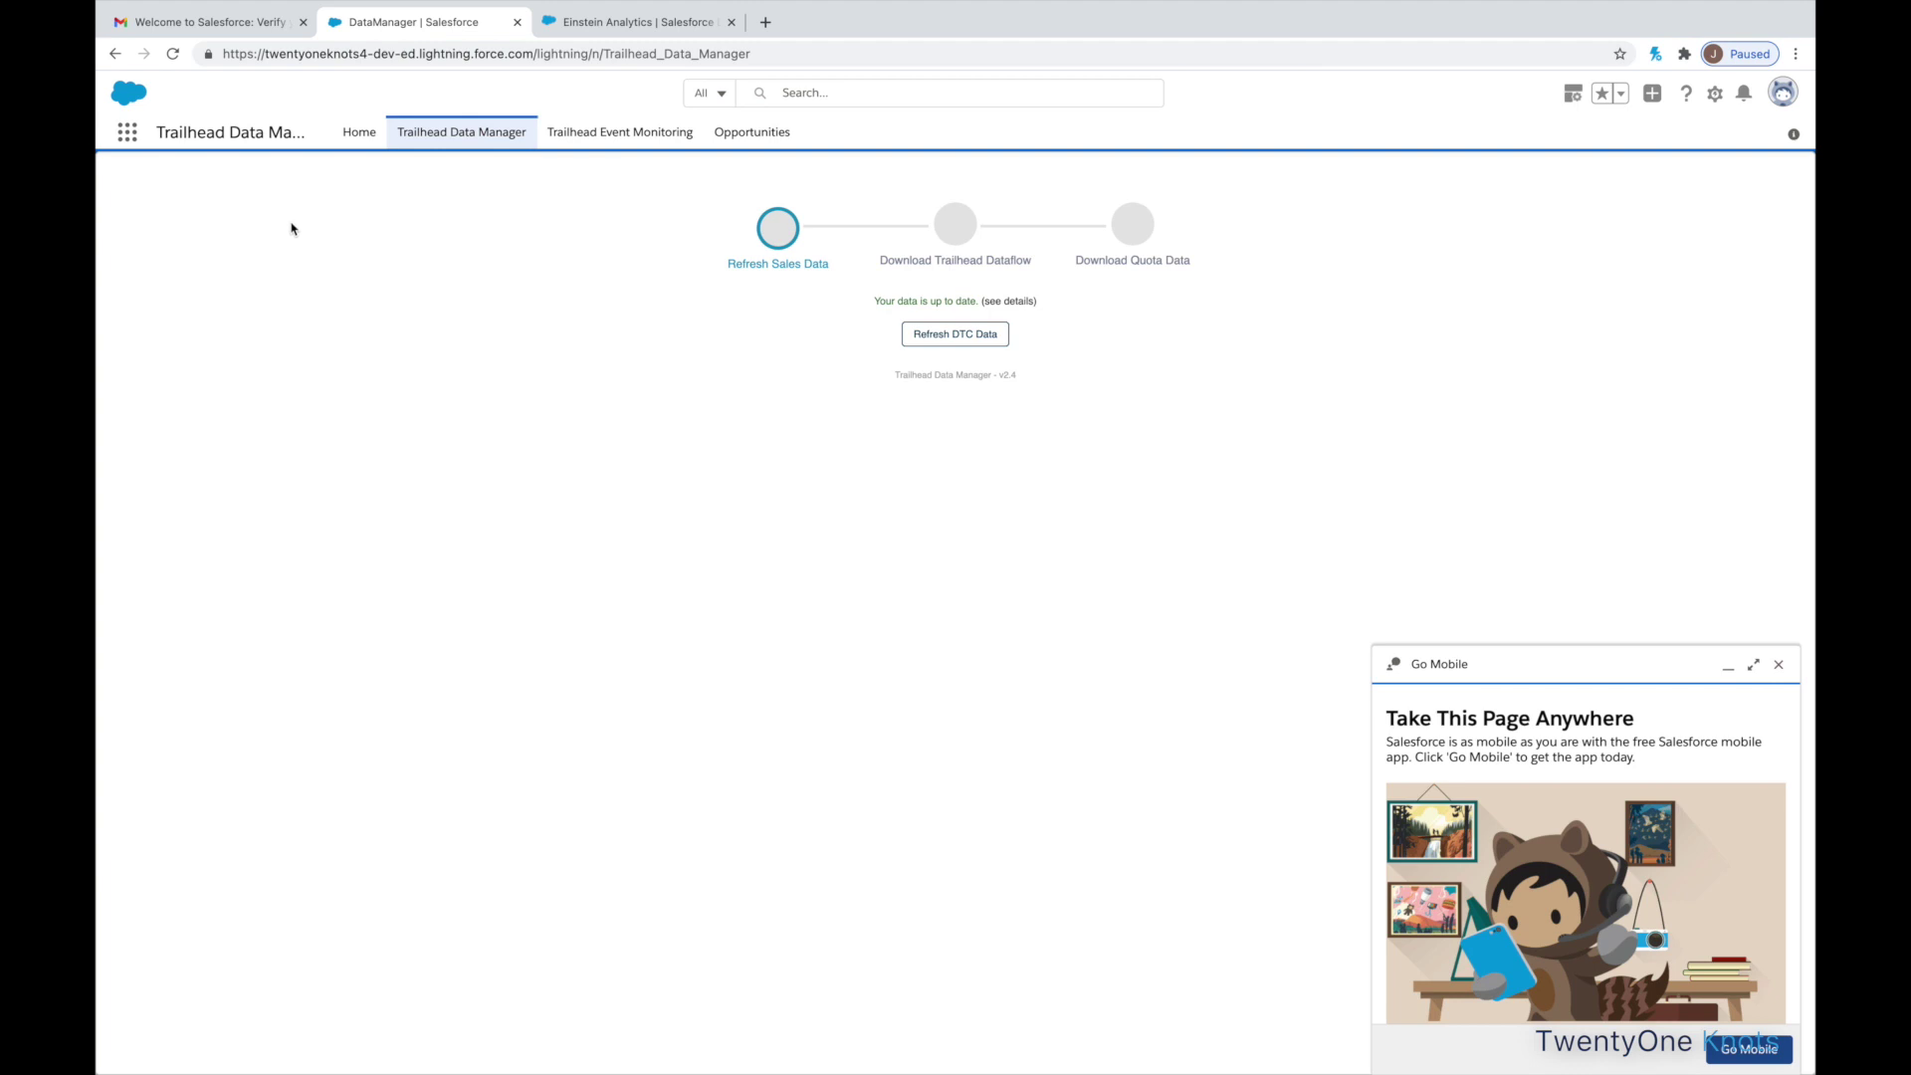
# - Switch to the Sales app and start a new report from the Reports tab
pyautogui.click(126, 134)
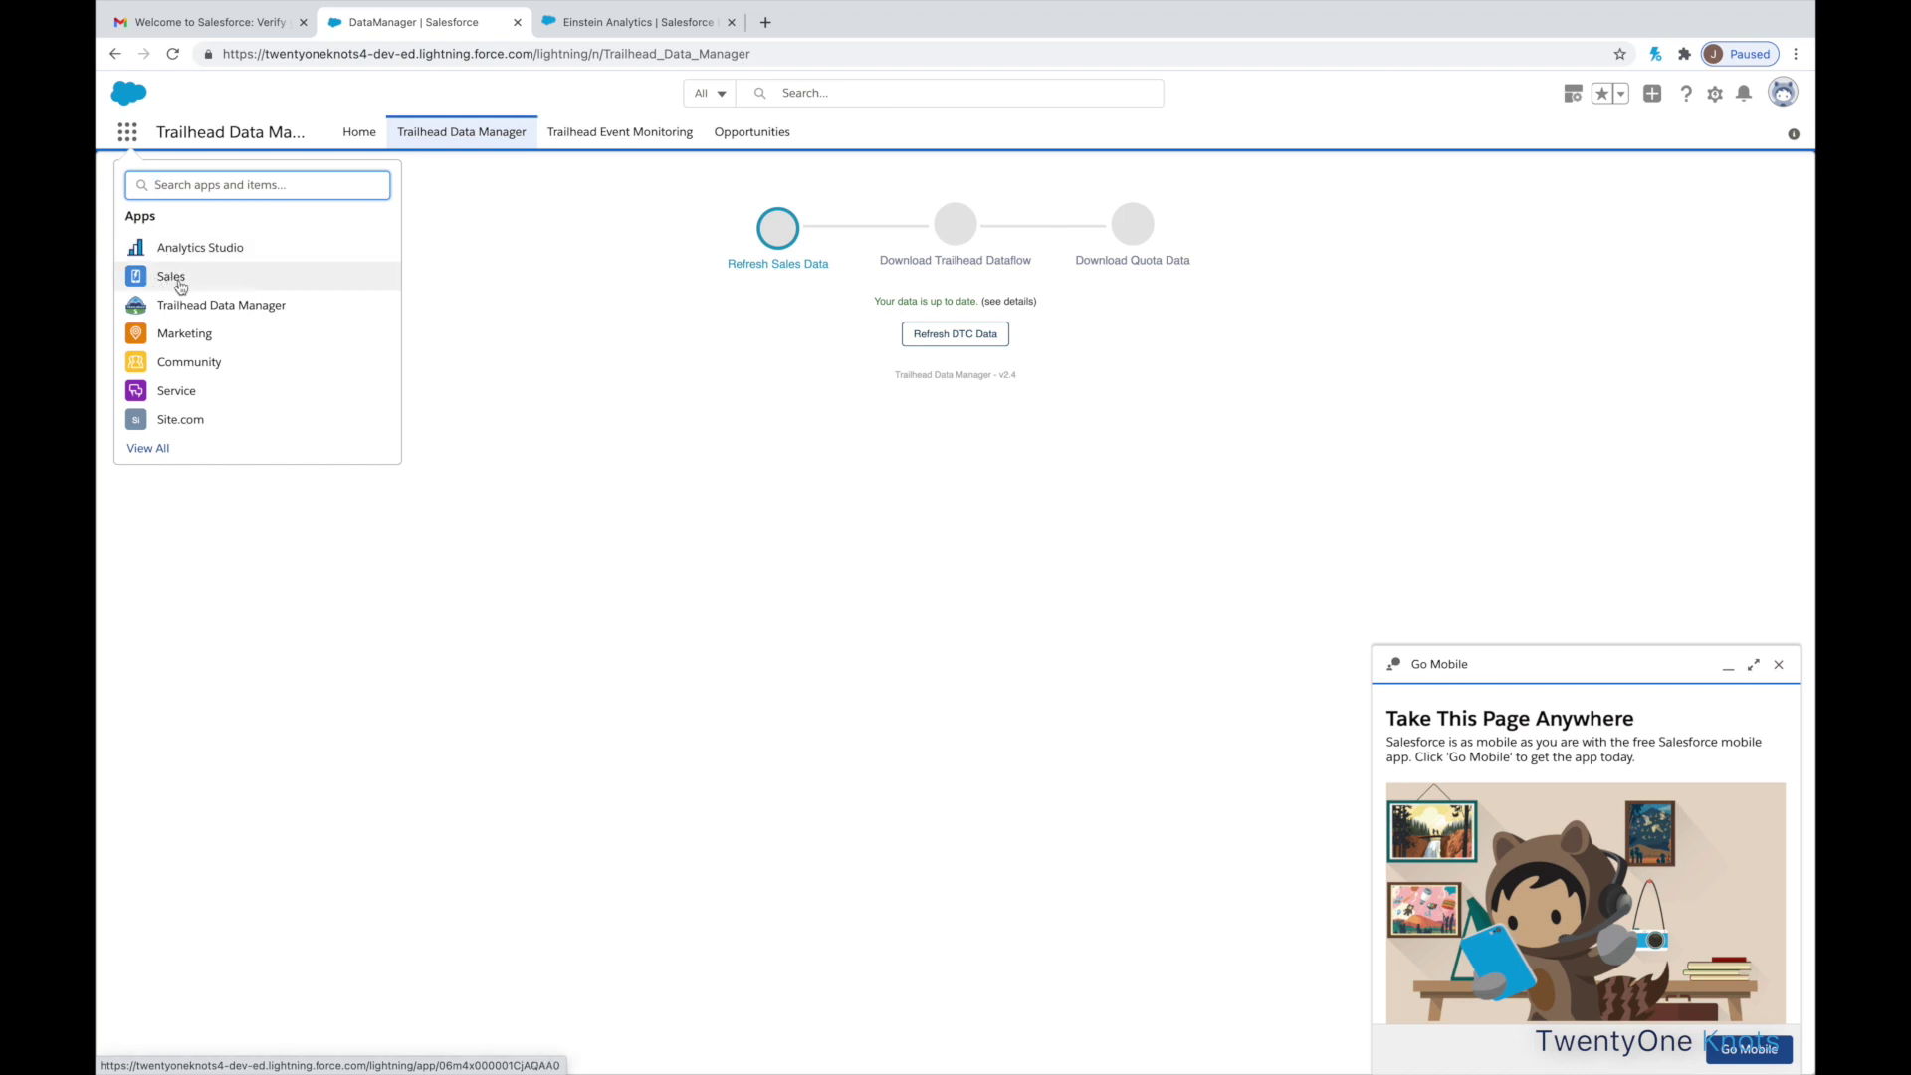
pyautogui.click(172, 276)
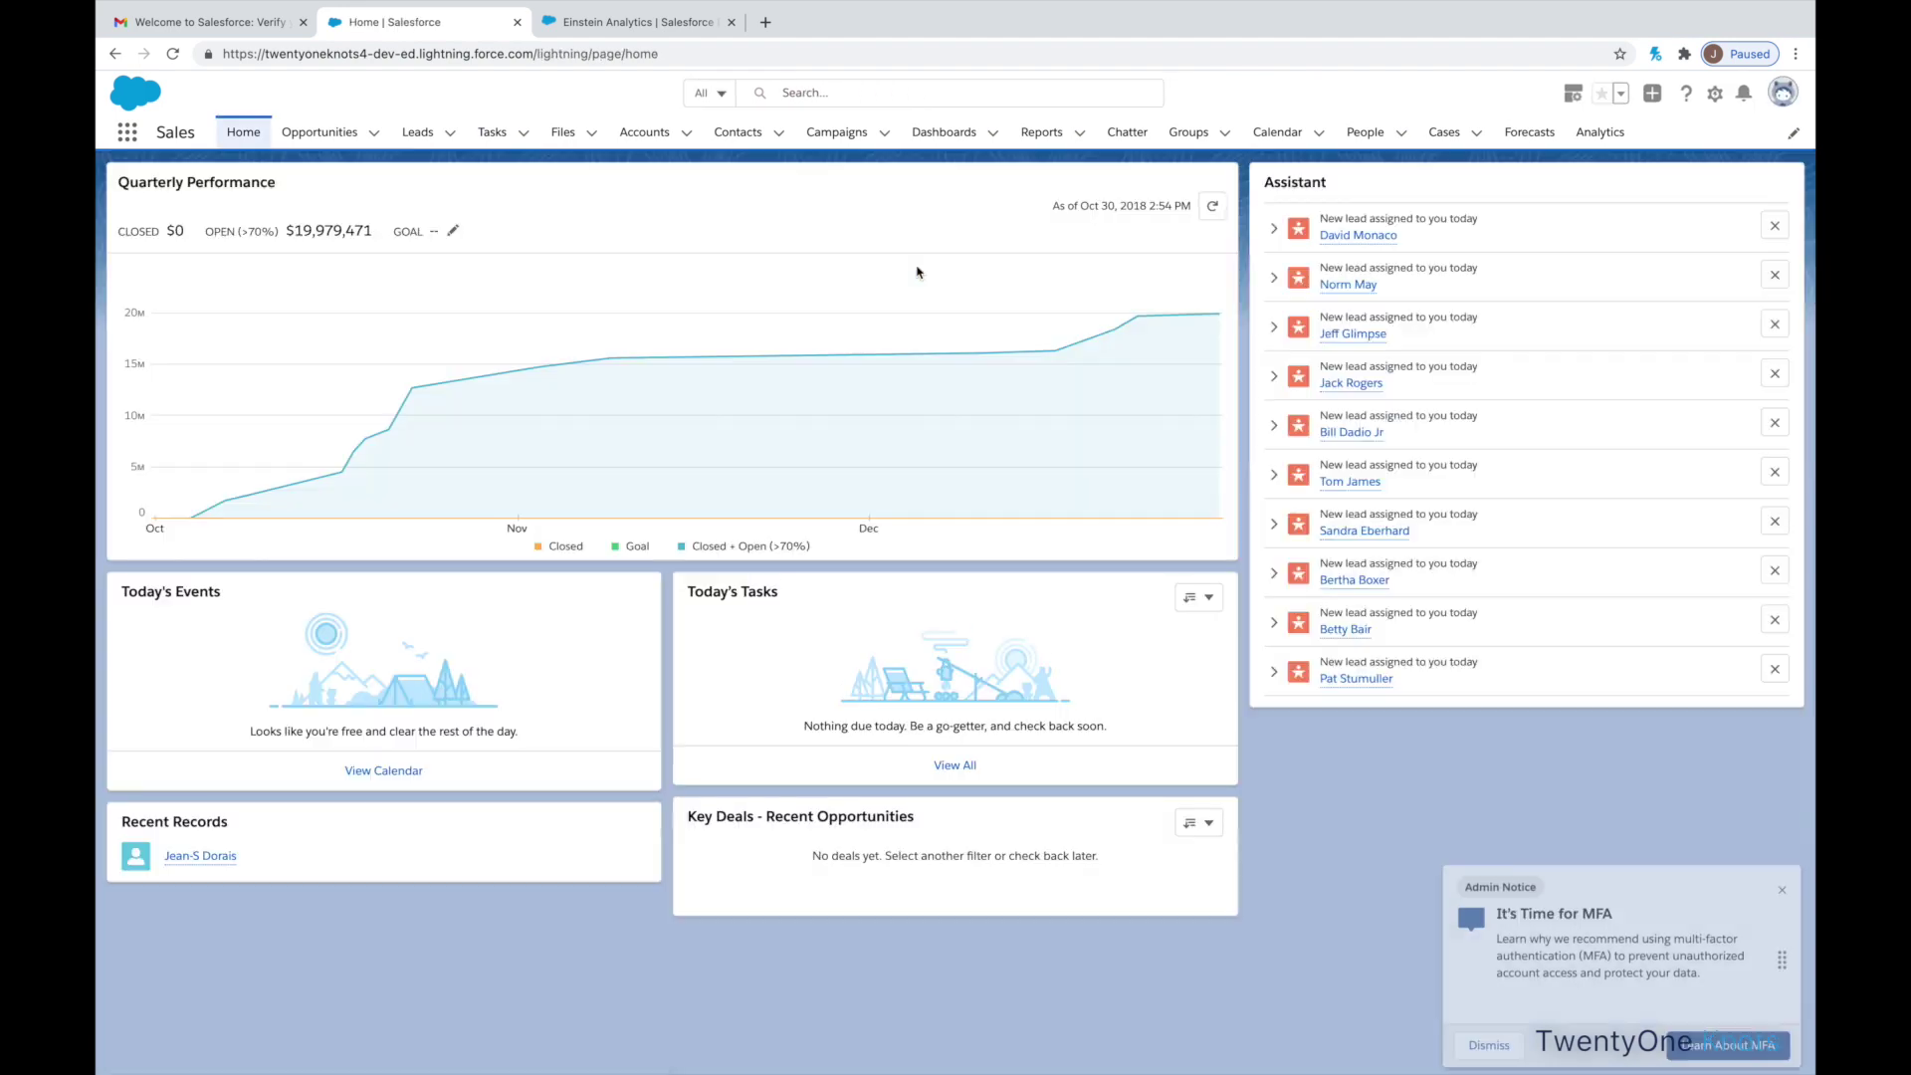
pyautogui.click(1042, 133)
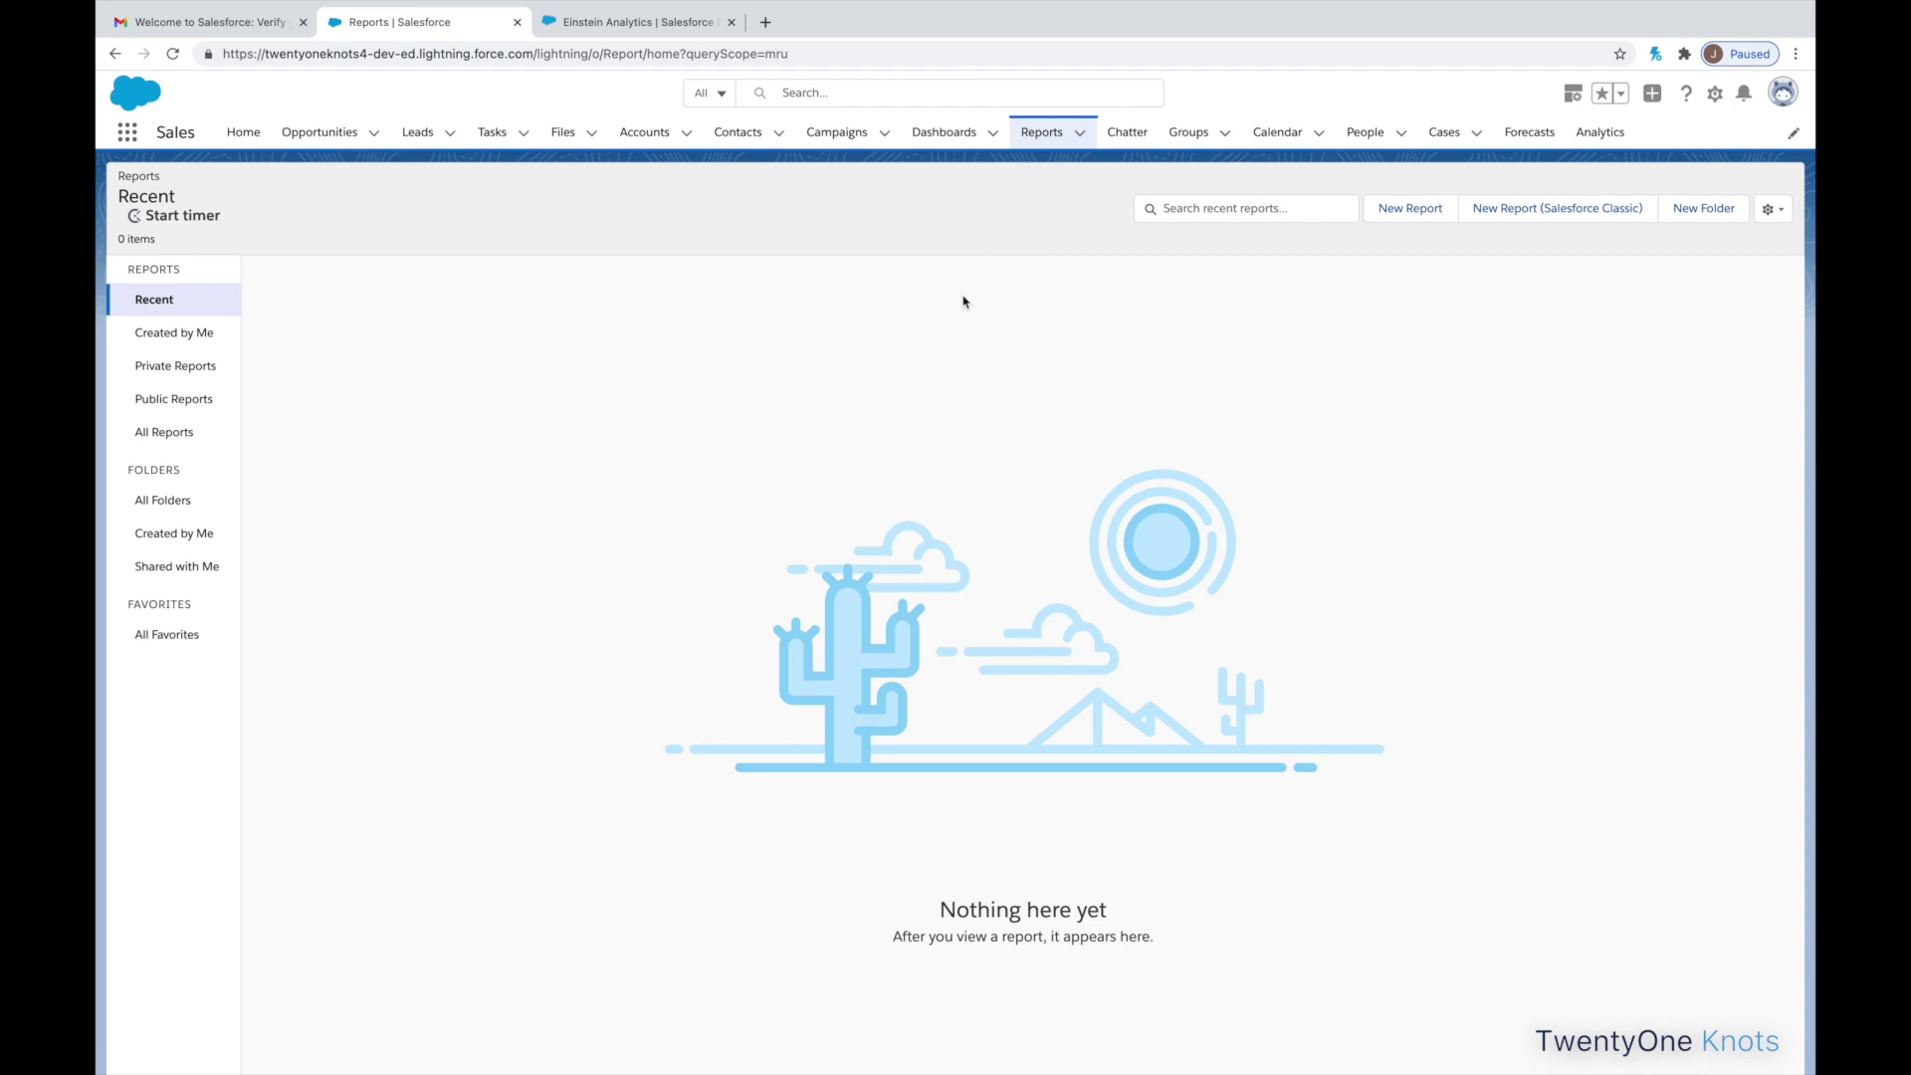
pyautogui.click(1408, 214)
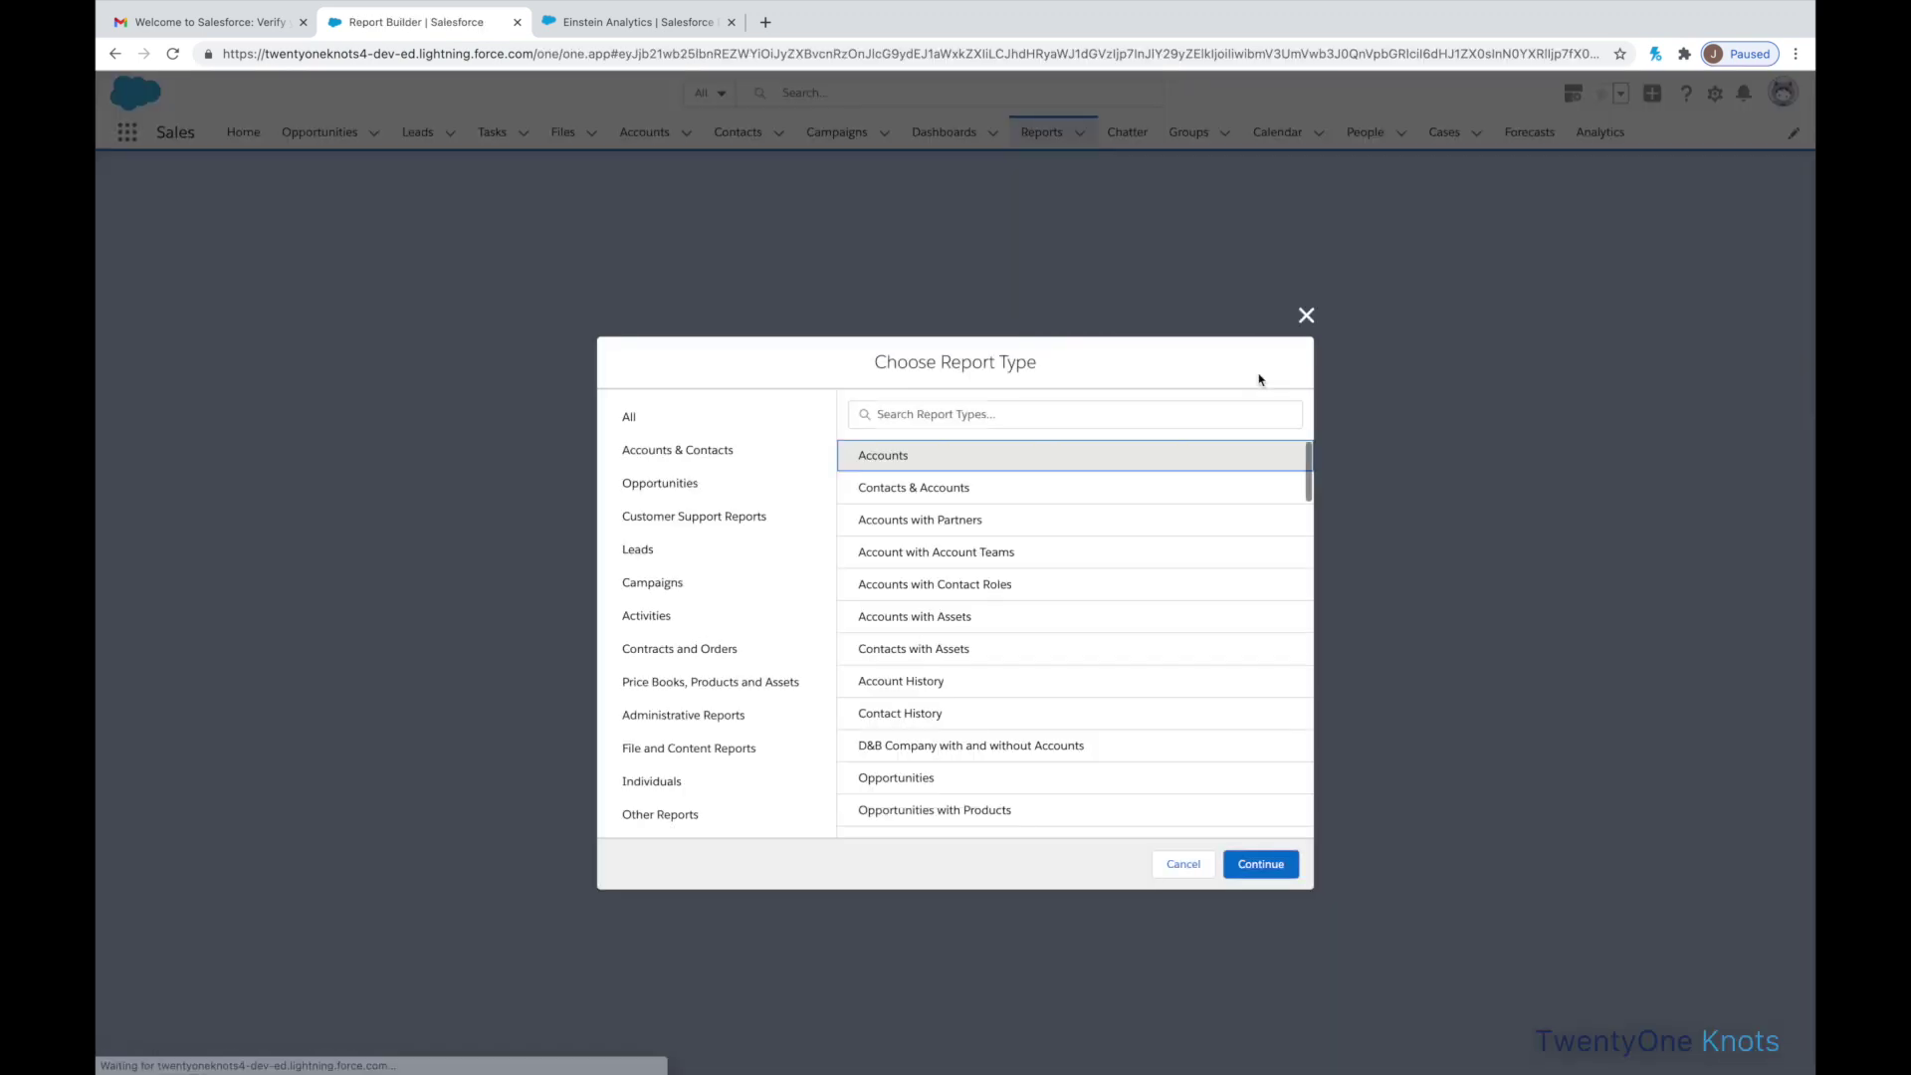
# - Create an Accounts report filtered to All accounts with Created Date set to All Time
pyautogui.click(880, 457)
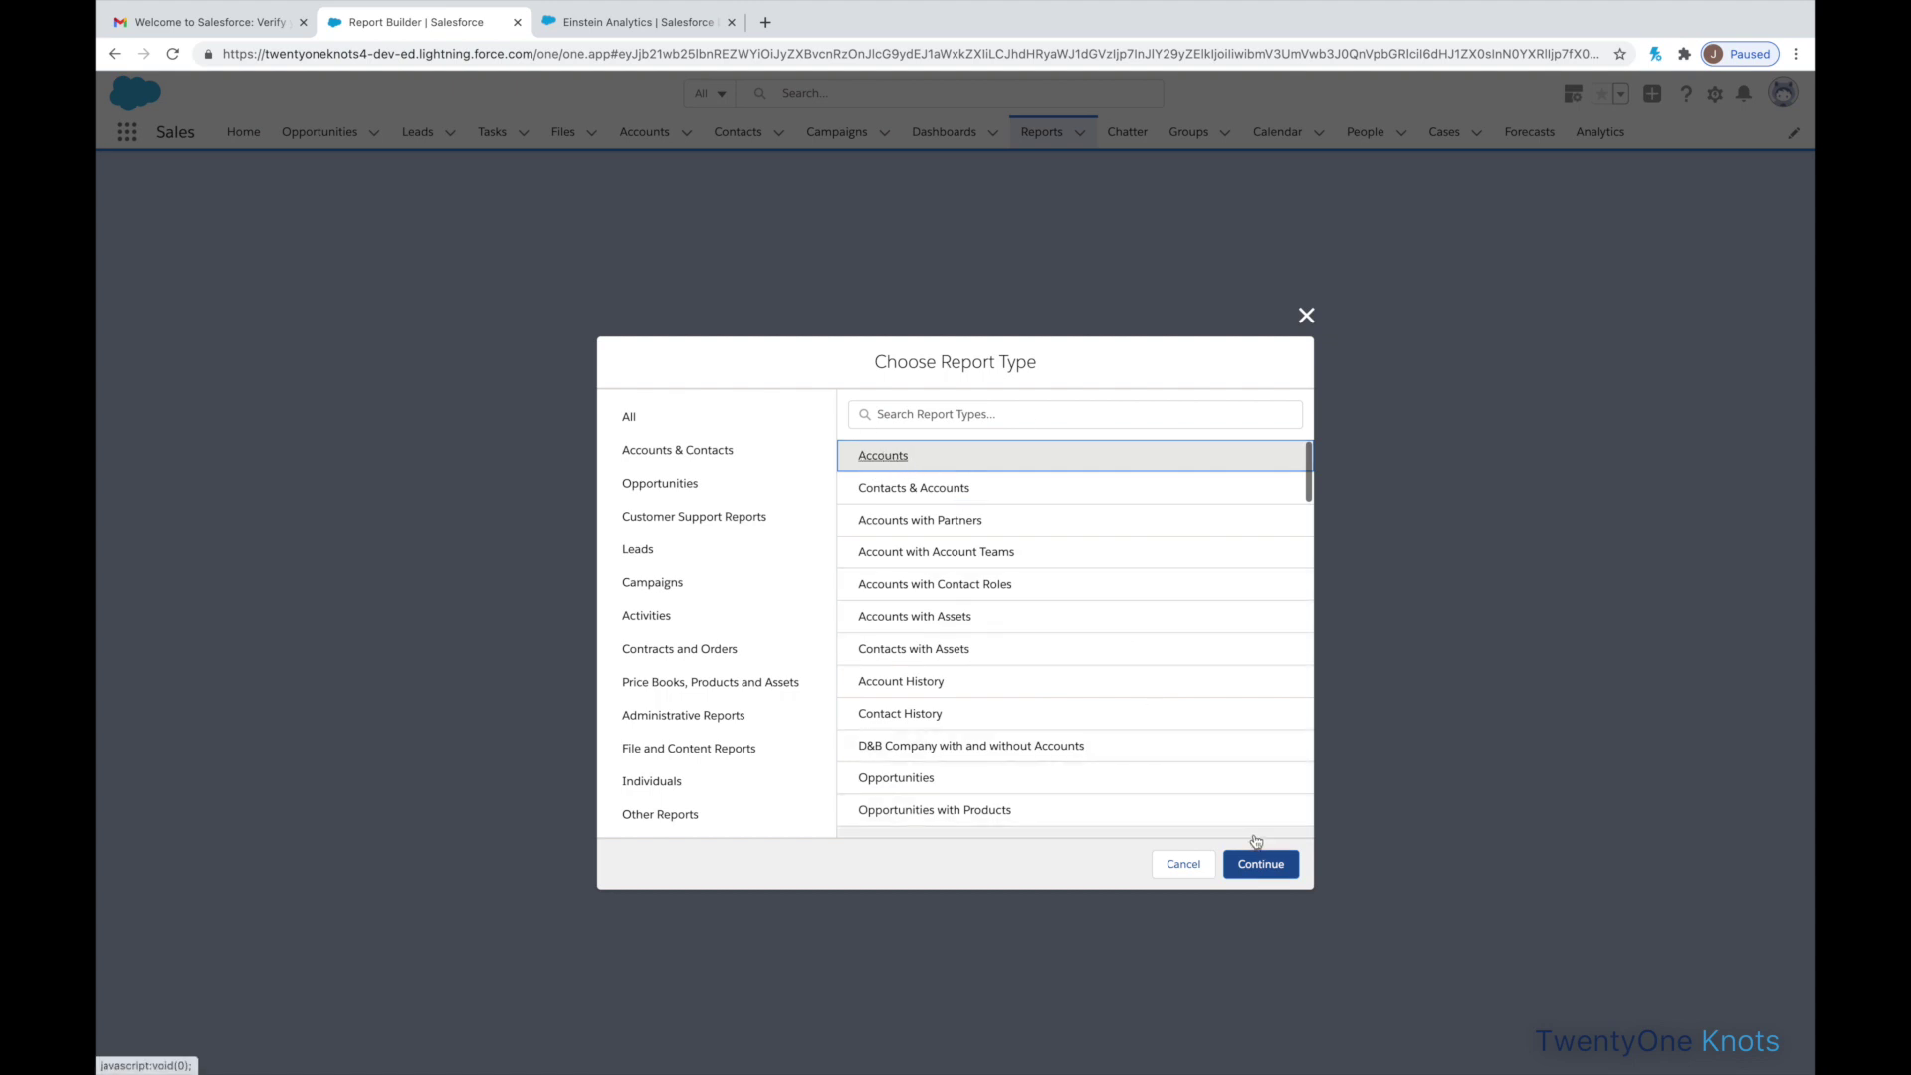
pyautogui.click(1261, 865)
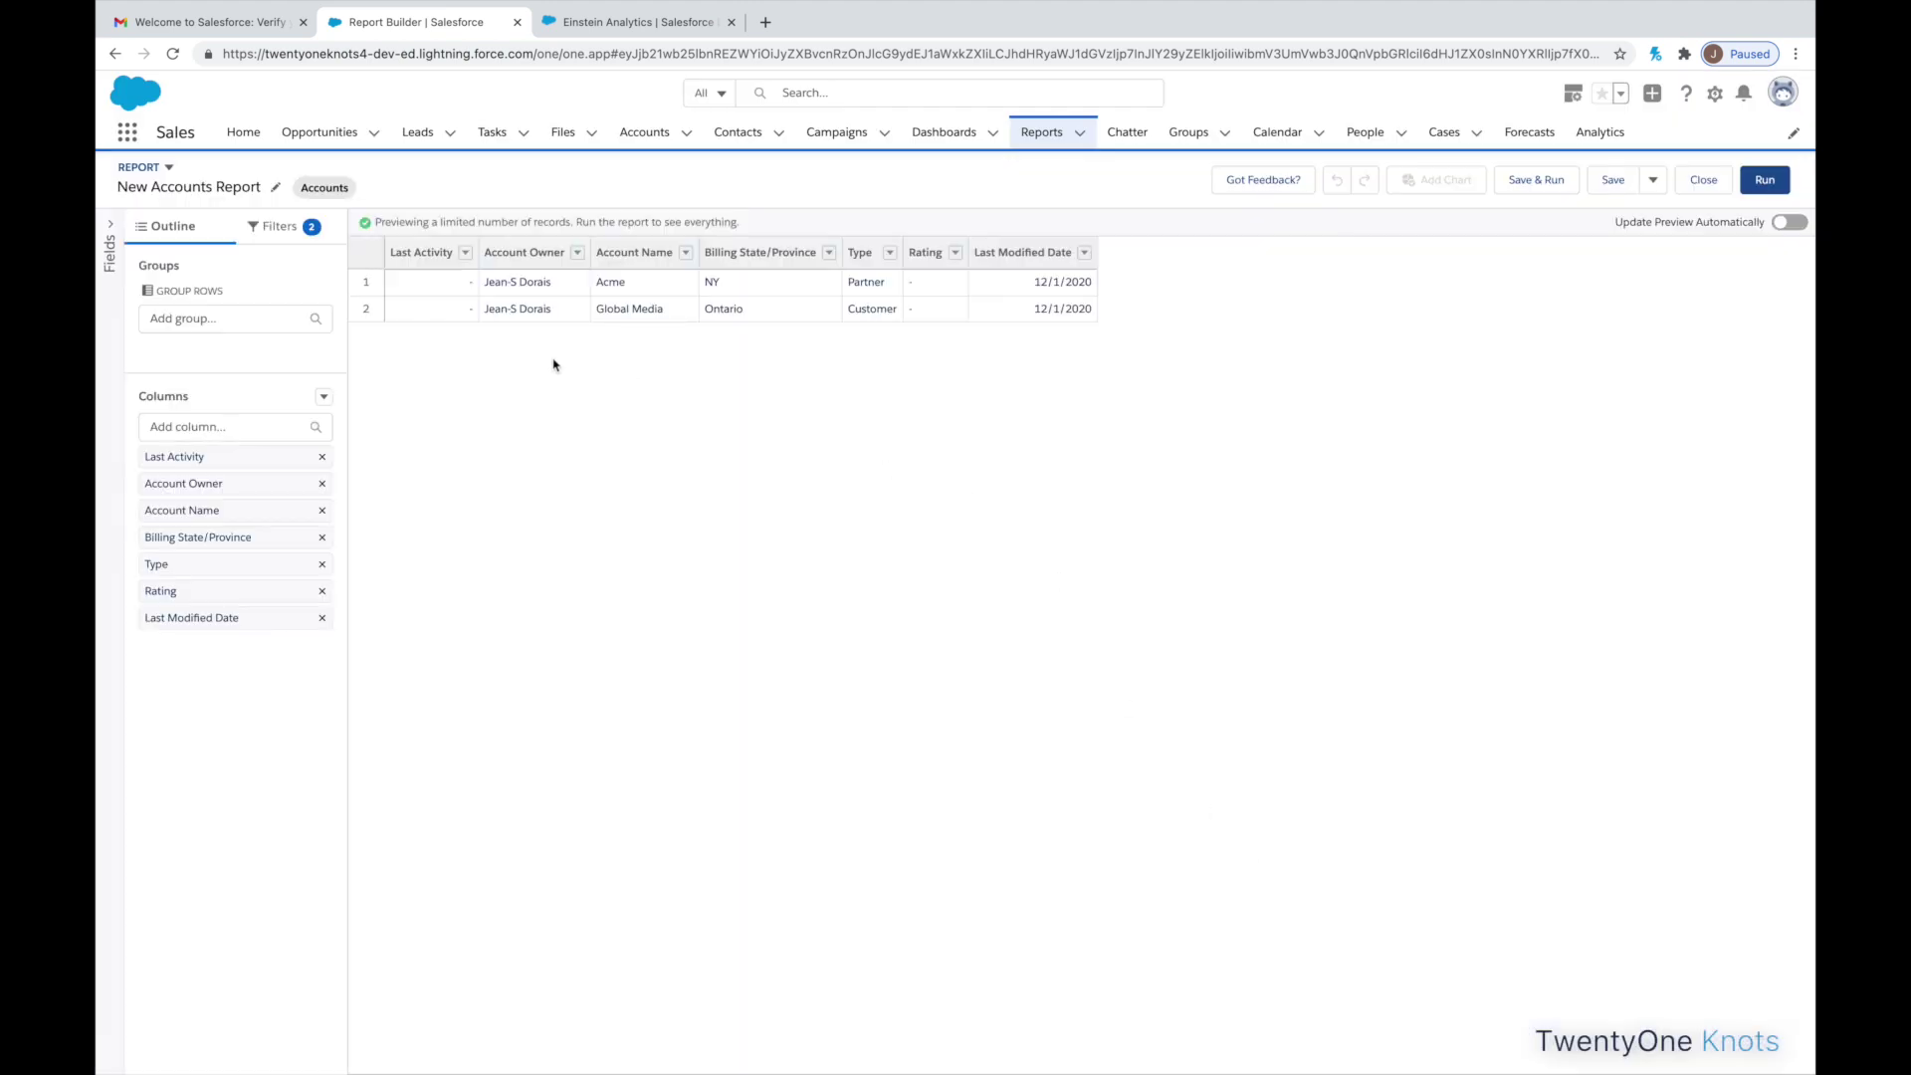
pyautogui.click(280, 228)
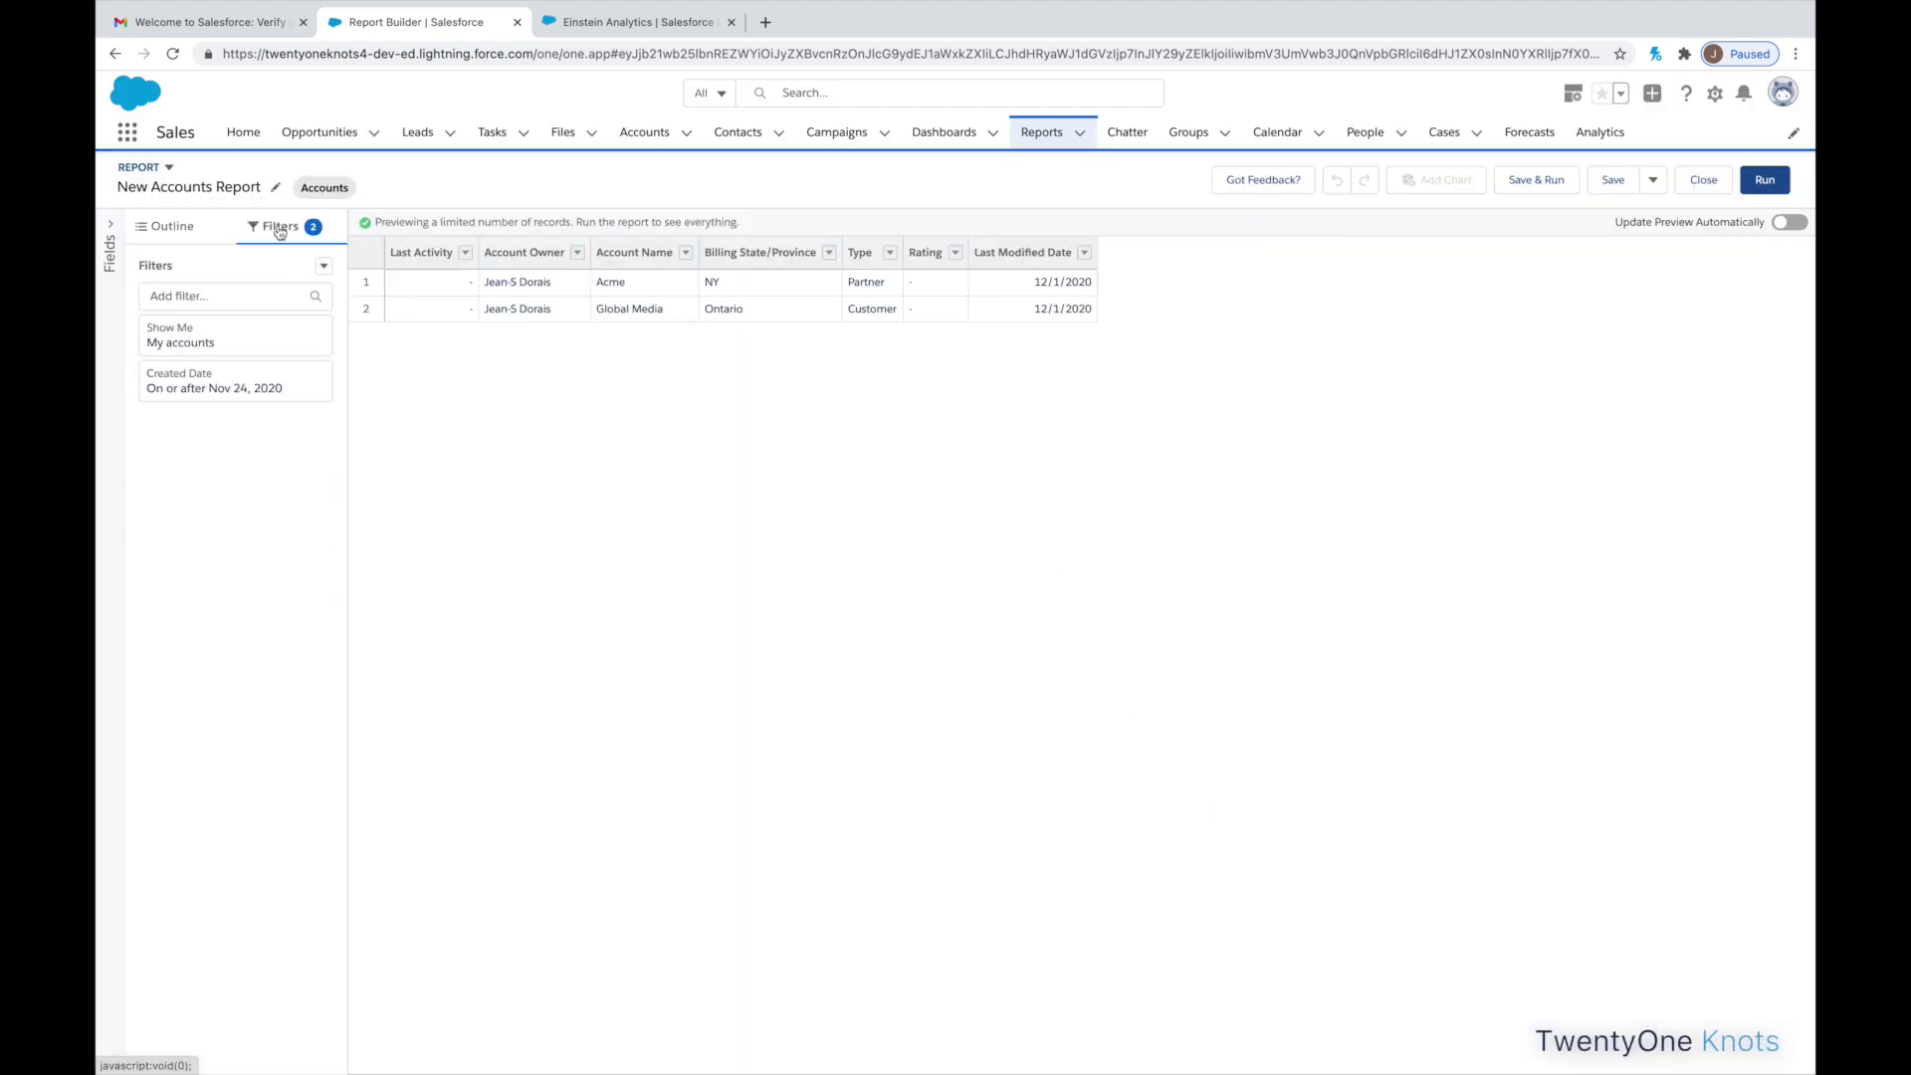
pyautogui.click(271, 349)
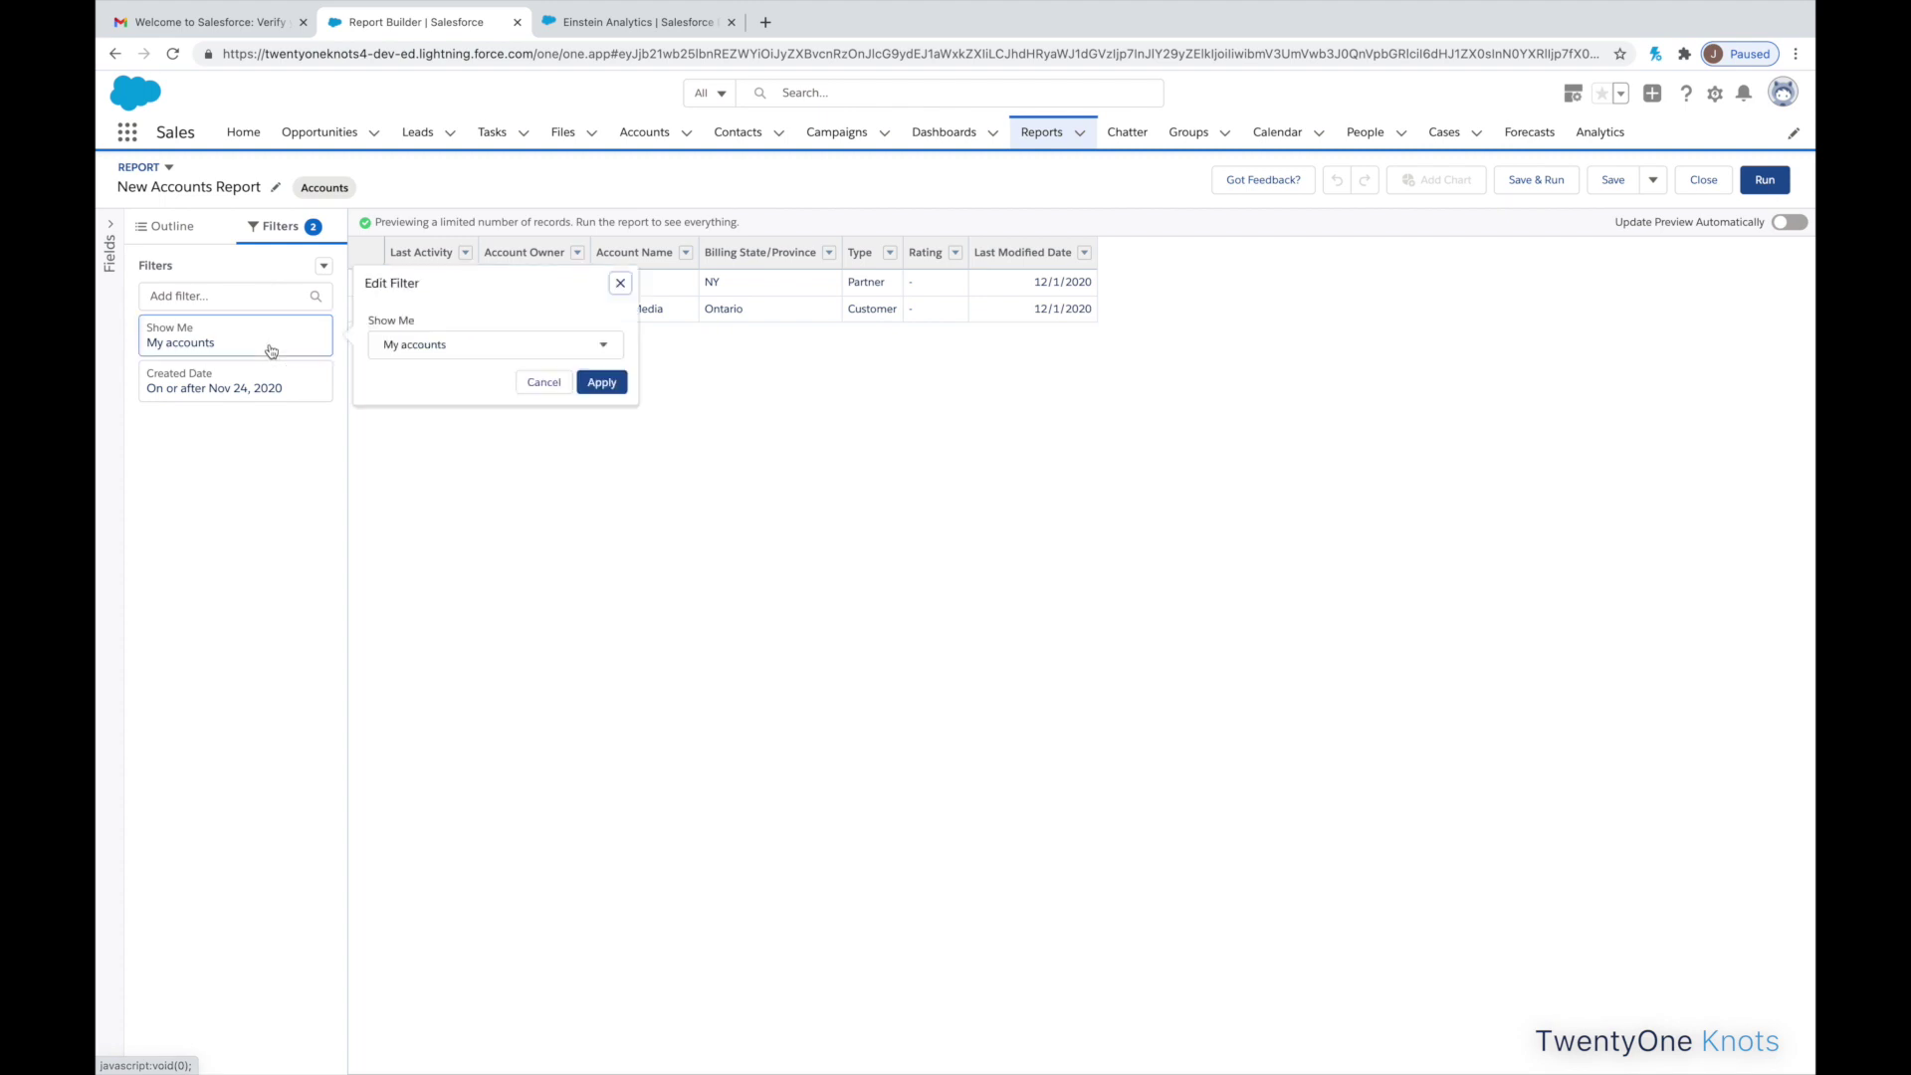
pyautogui.click(397, 343)
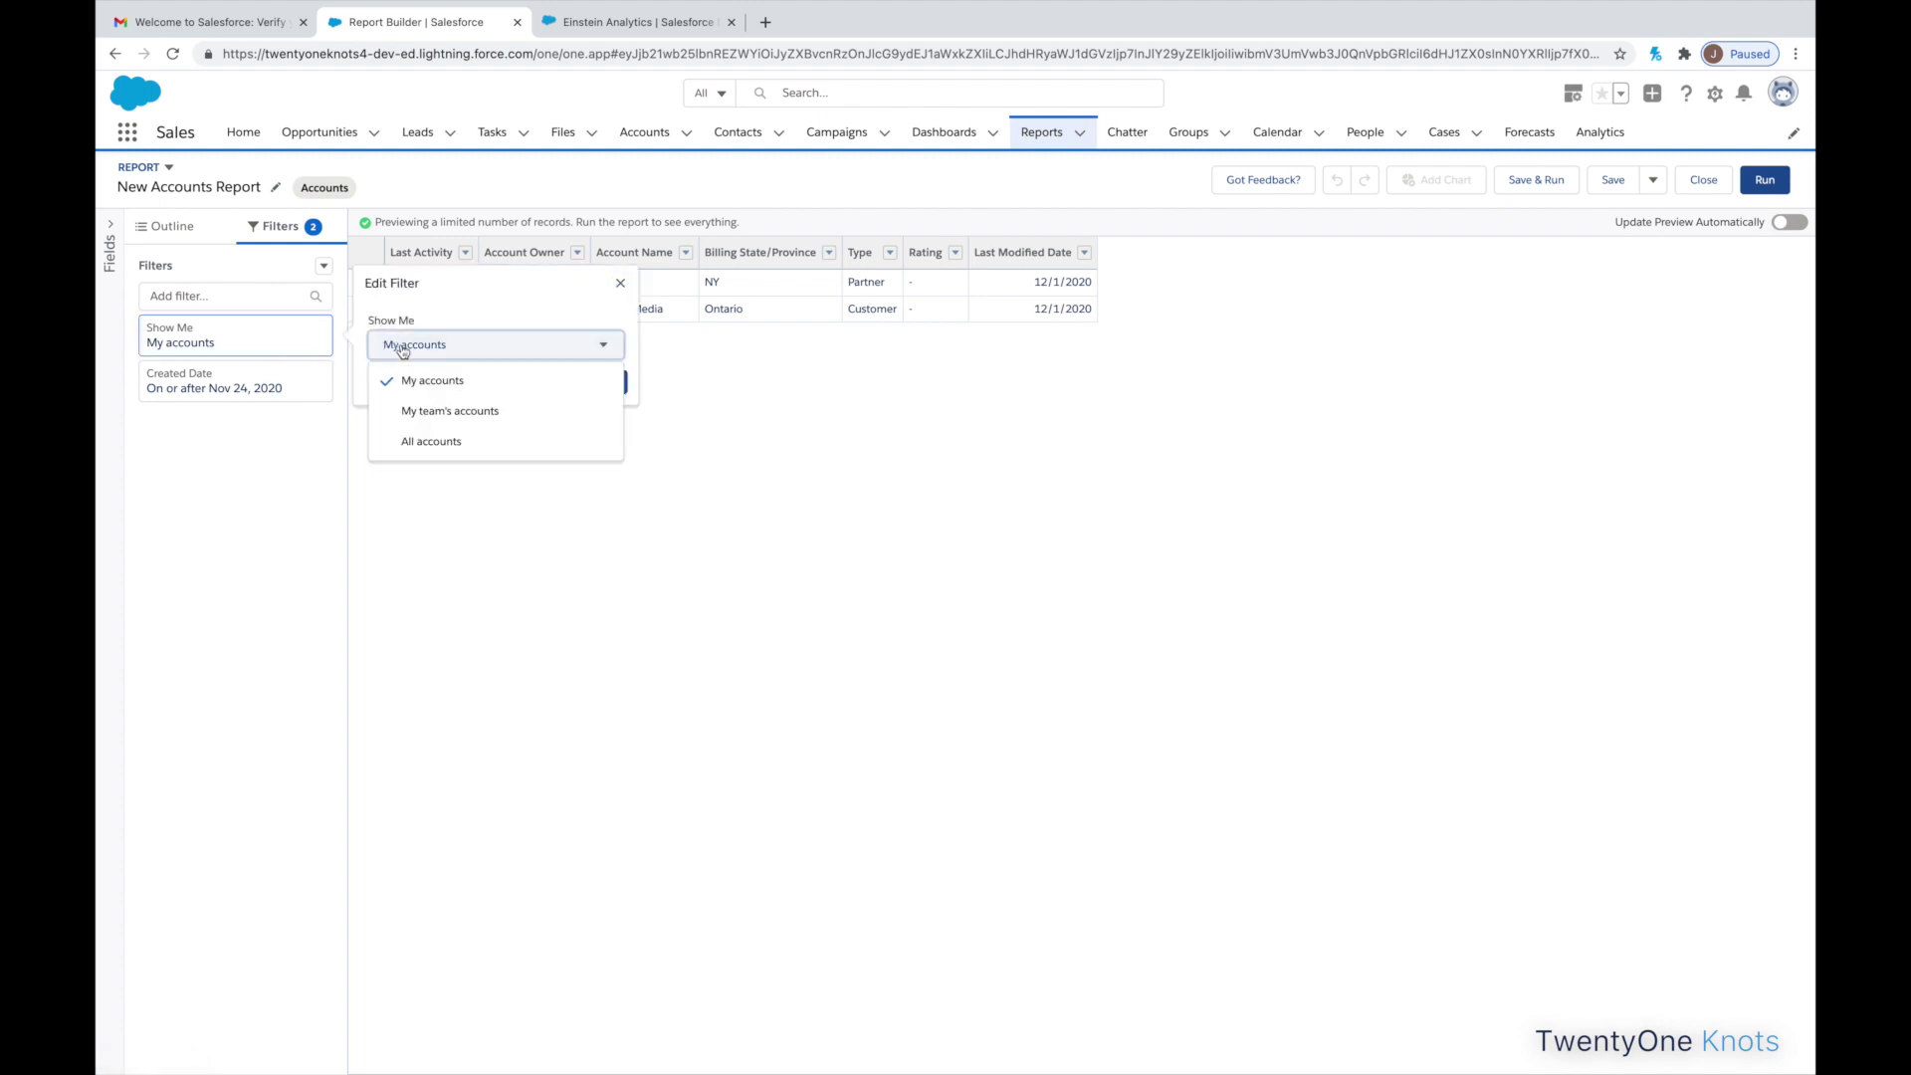
pyautogui.click(422, 440)
pyautogui.click(603, 382)
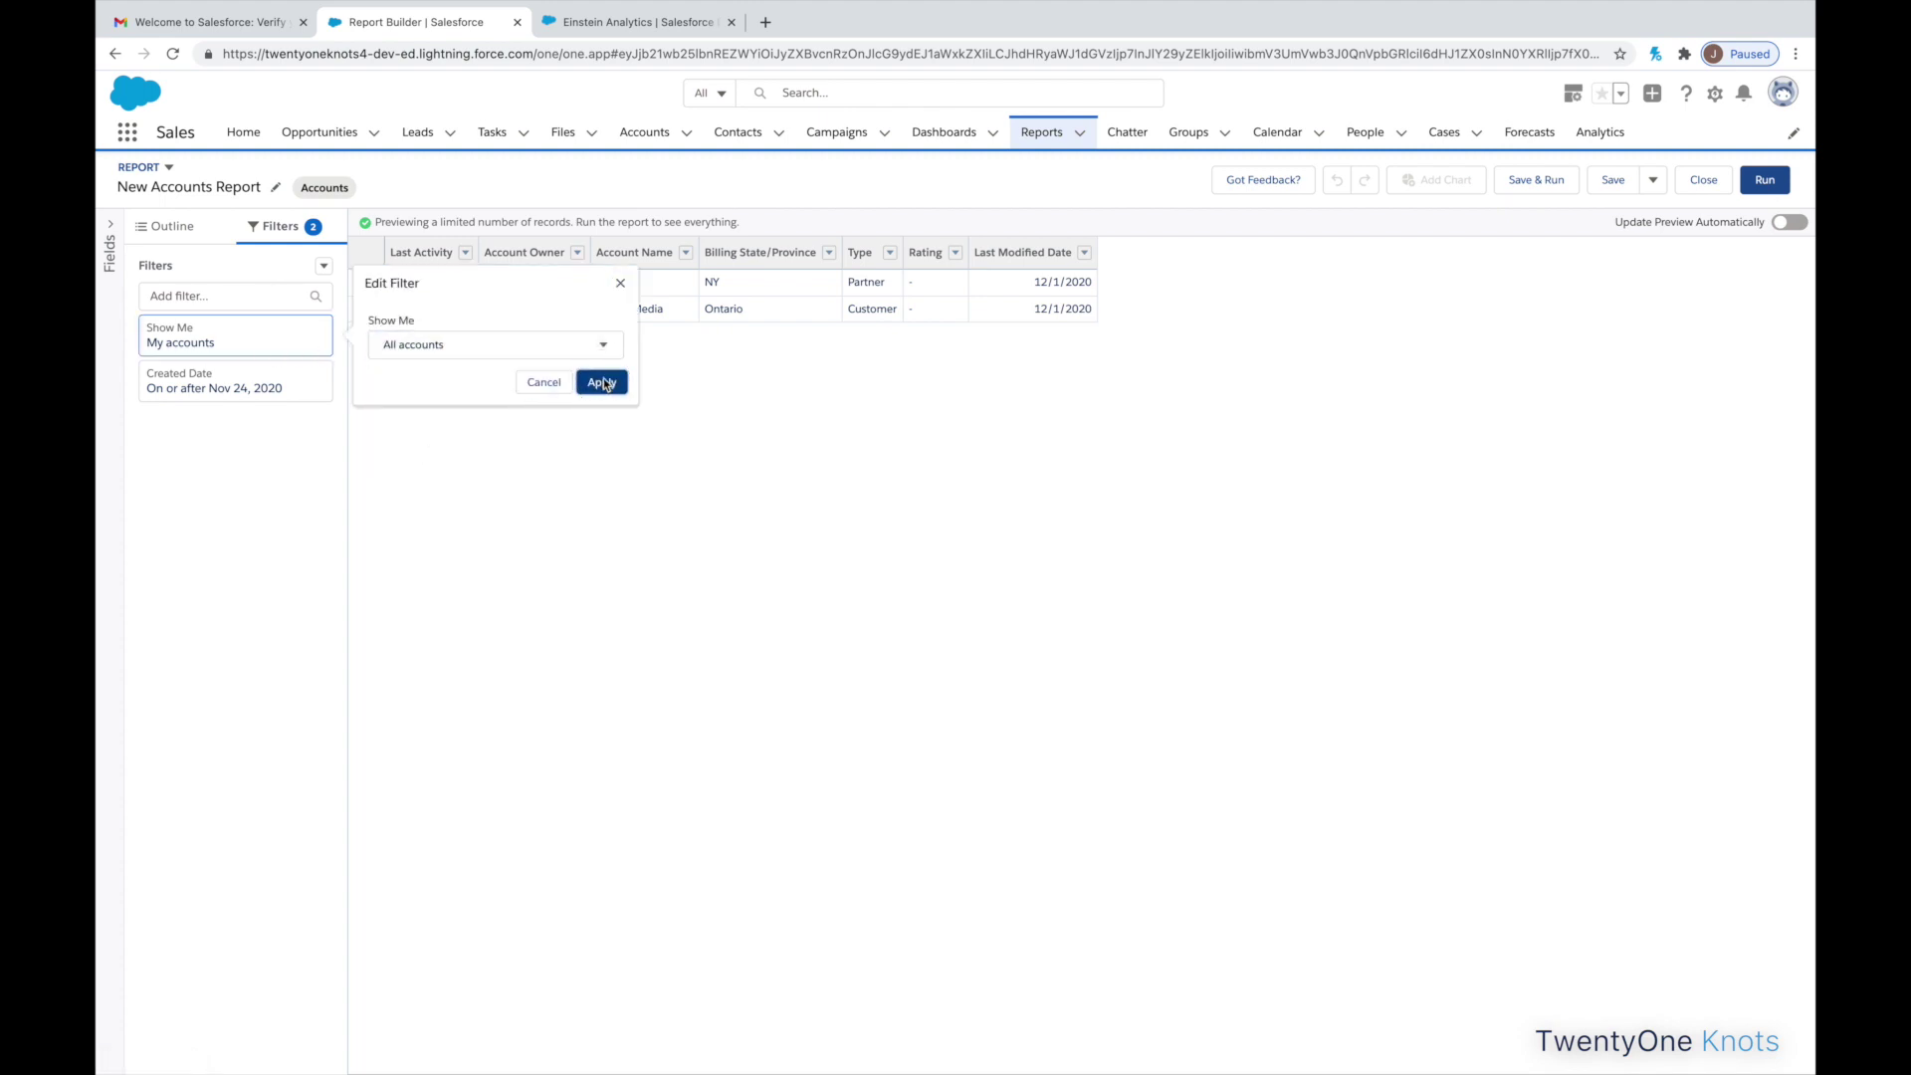
pyautogui.click(303, 390)
pyautogui.click(398, 364)
pyautogui.click(416, 398)
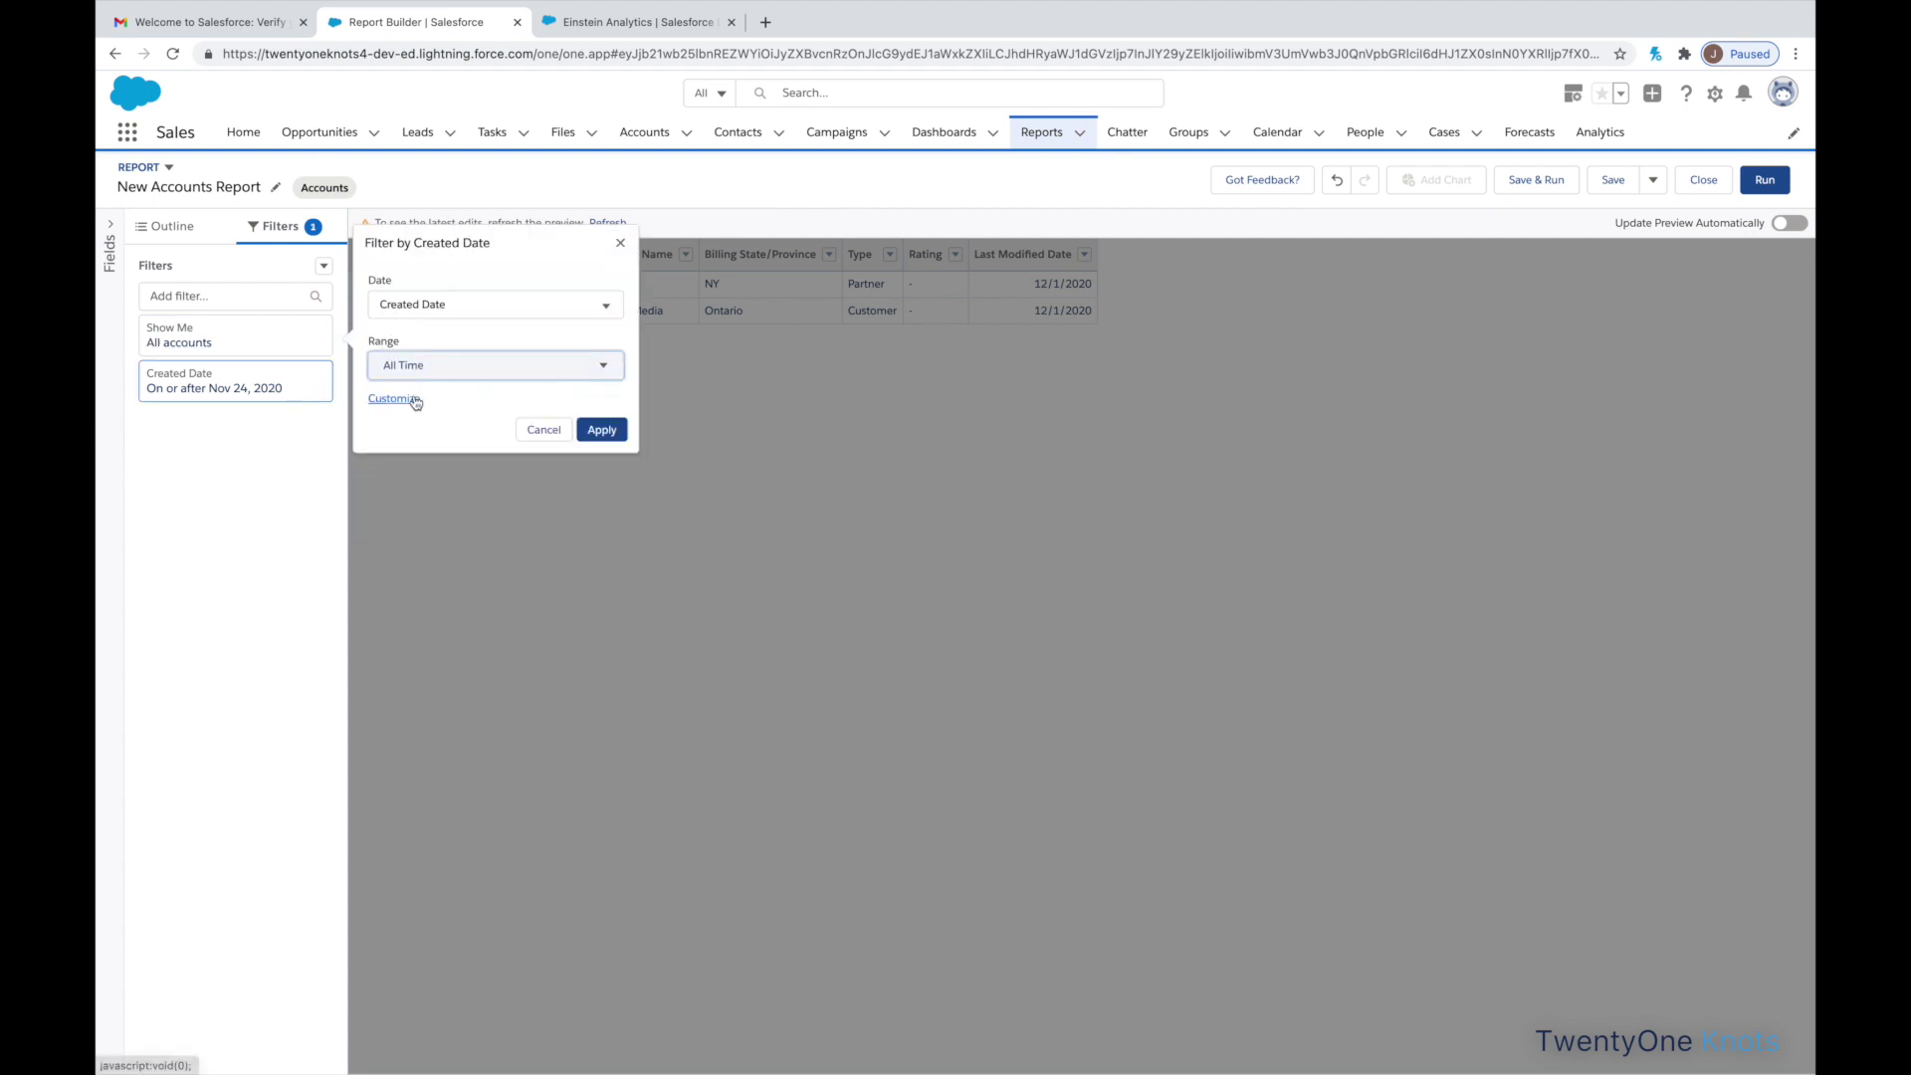
pyautogui.click(601, 430)
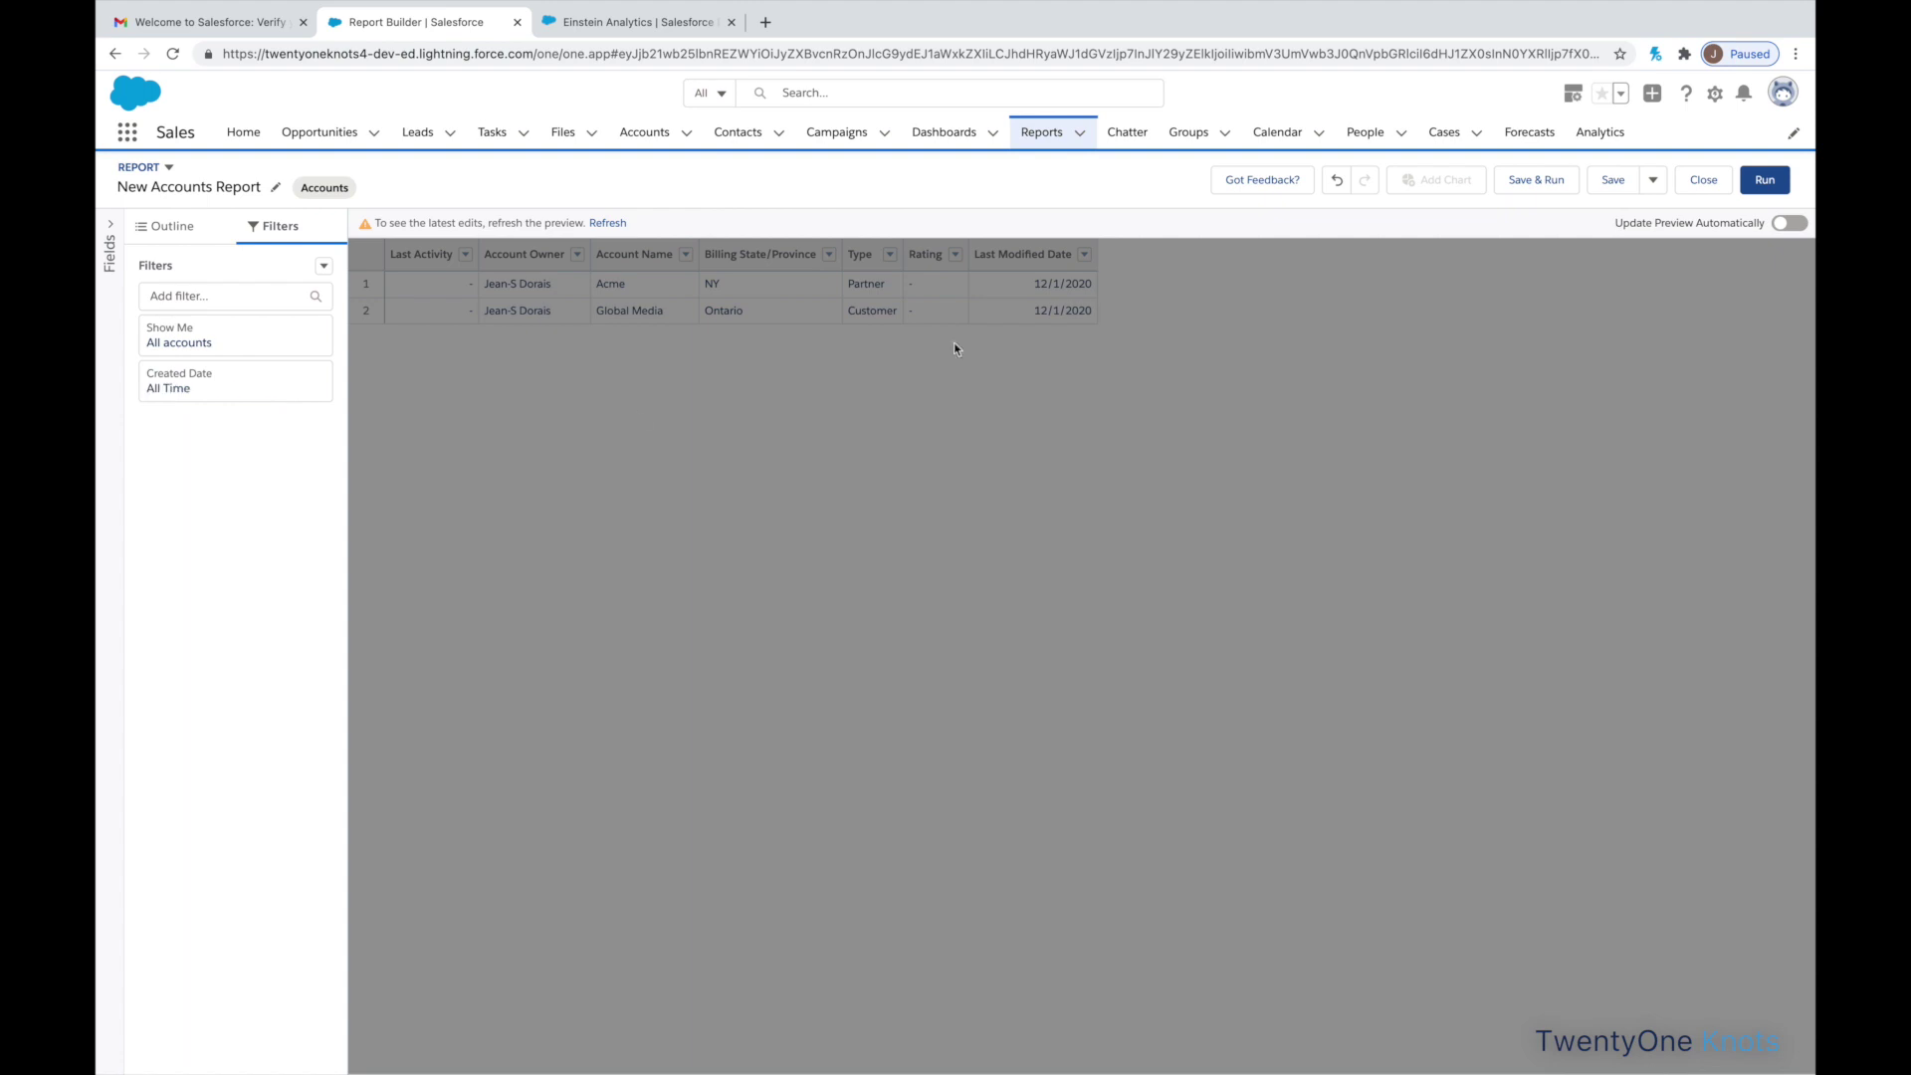
# - Save the report as 'ALL Accounts Report'
pyautogui.click(1541, 184)
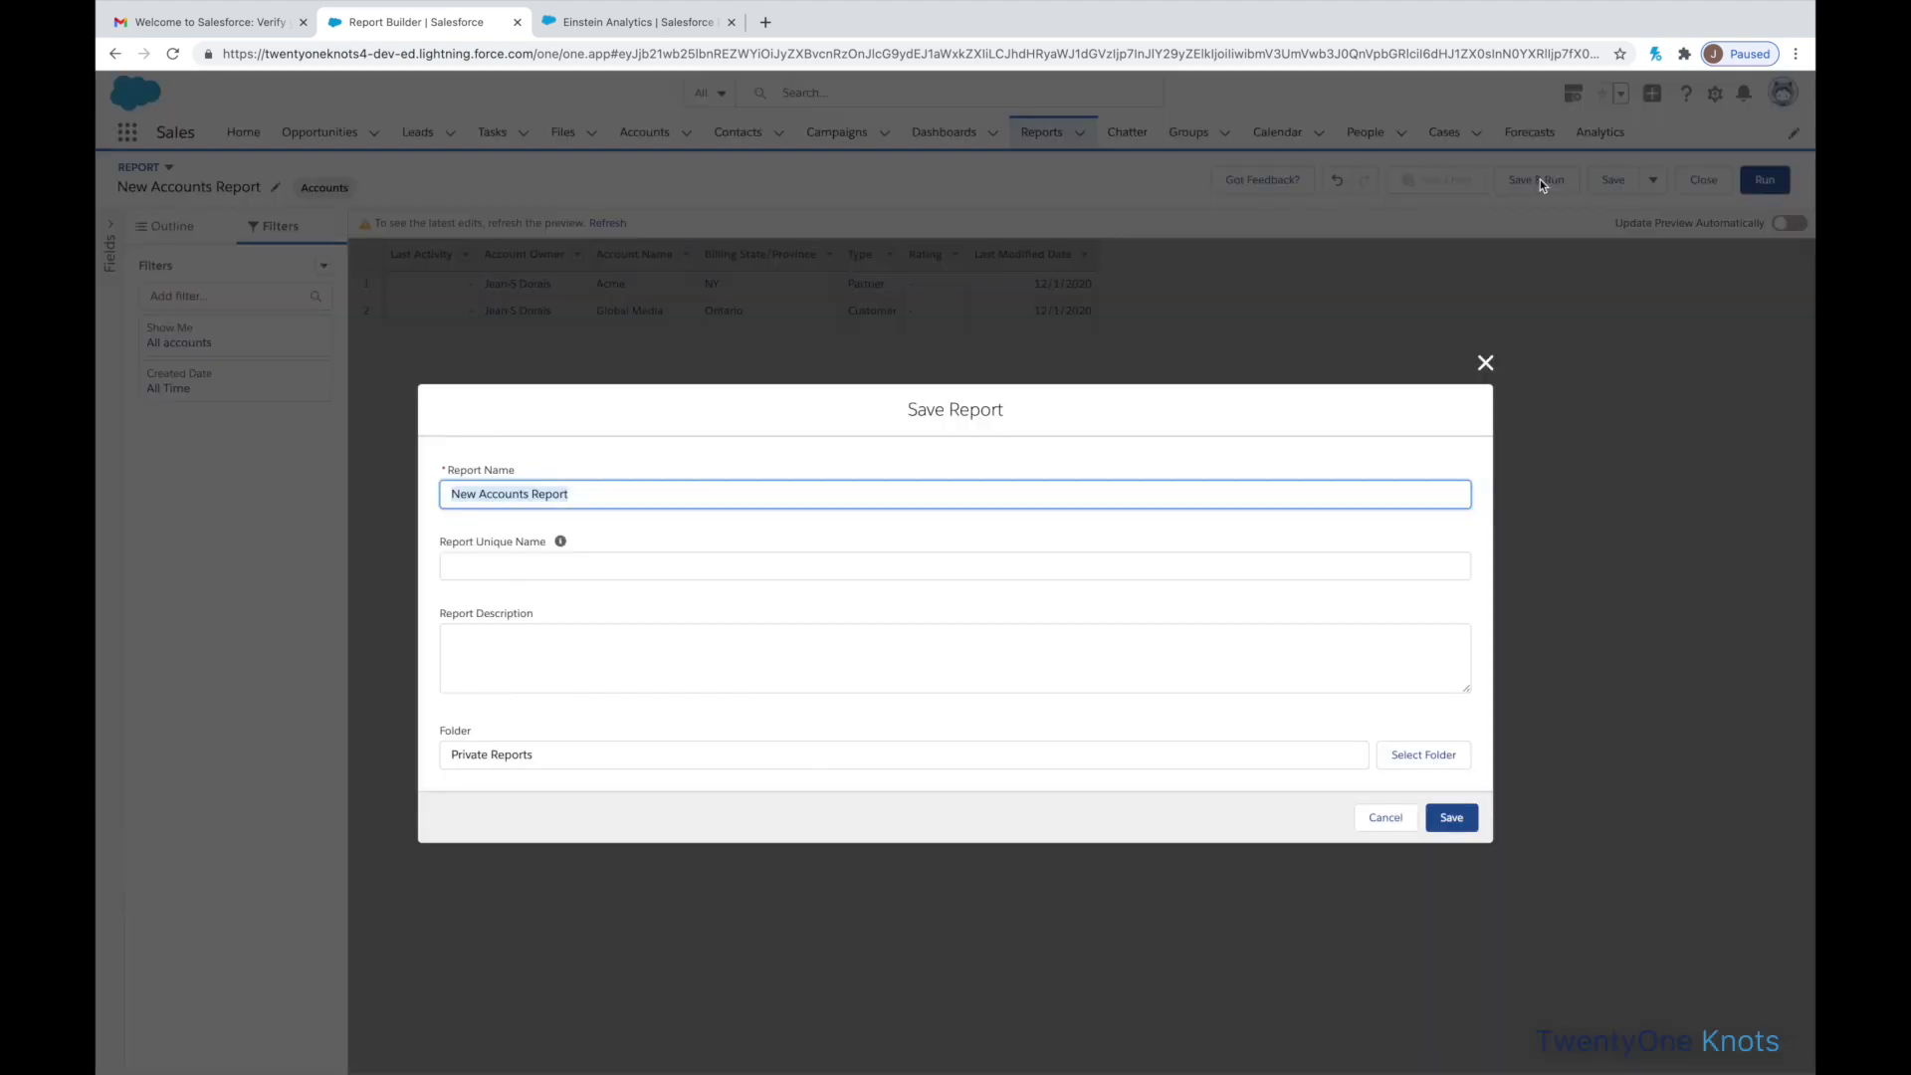
pyautogui.doubleClick(465, 498)
pyautogui.write('ALL')
pyautogui.press('Tab')
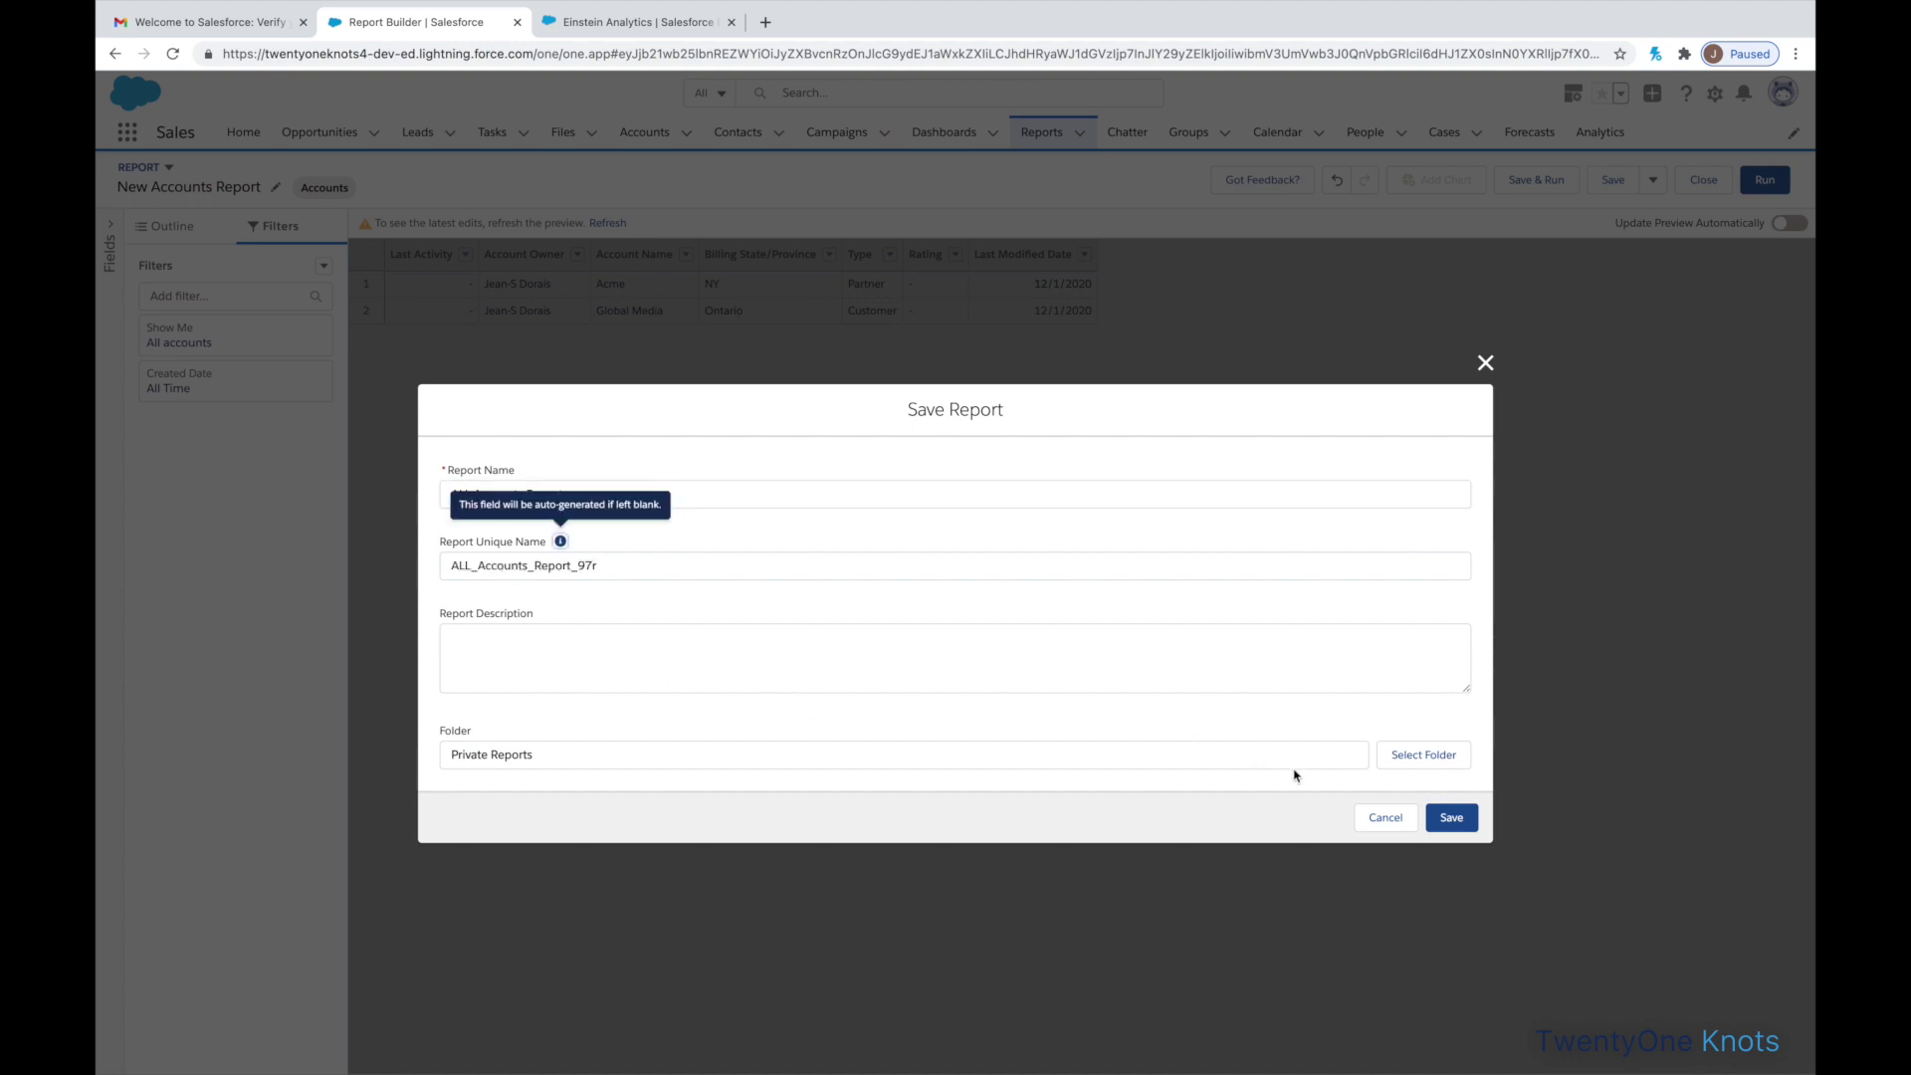
pyautogui.click(1462, 822)
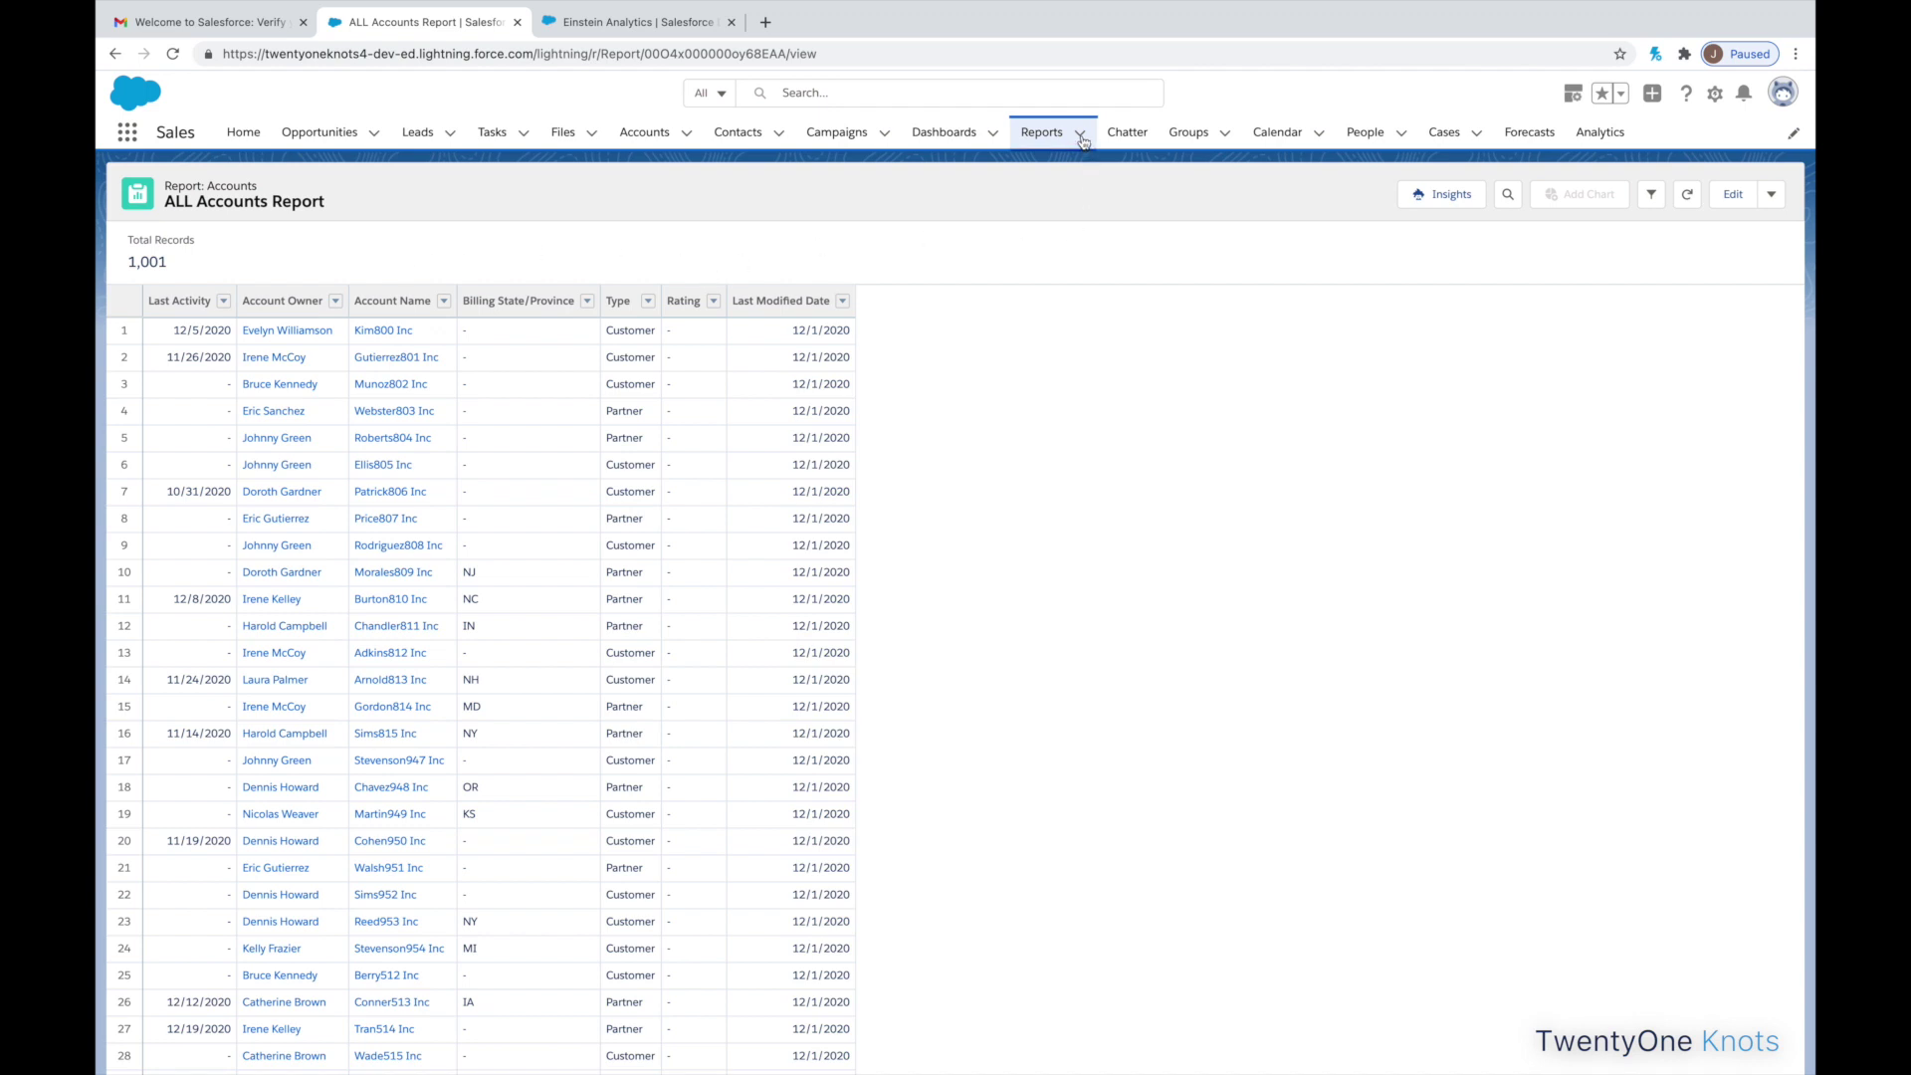
# - Go to the Reports tab's Recent list showing ALL Accounts Report
pyautogui.click(1049, 137)
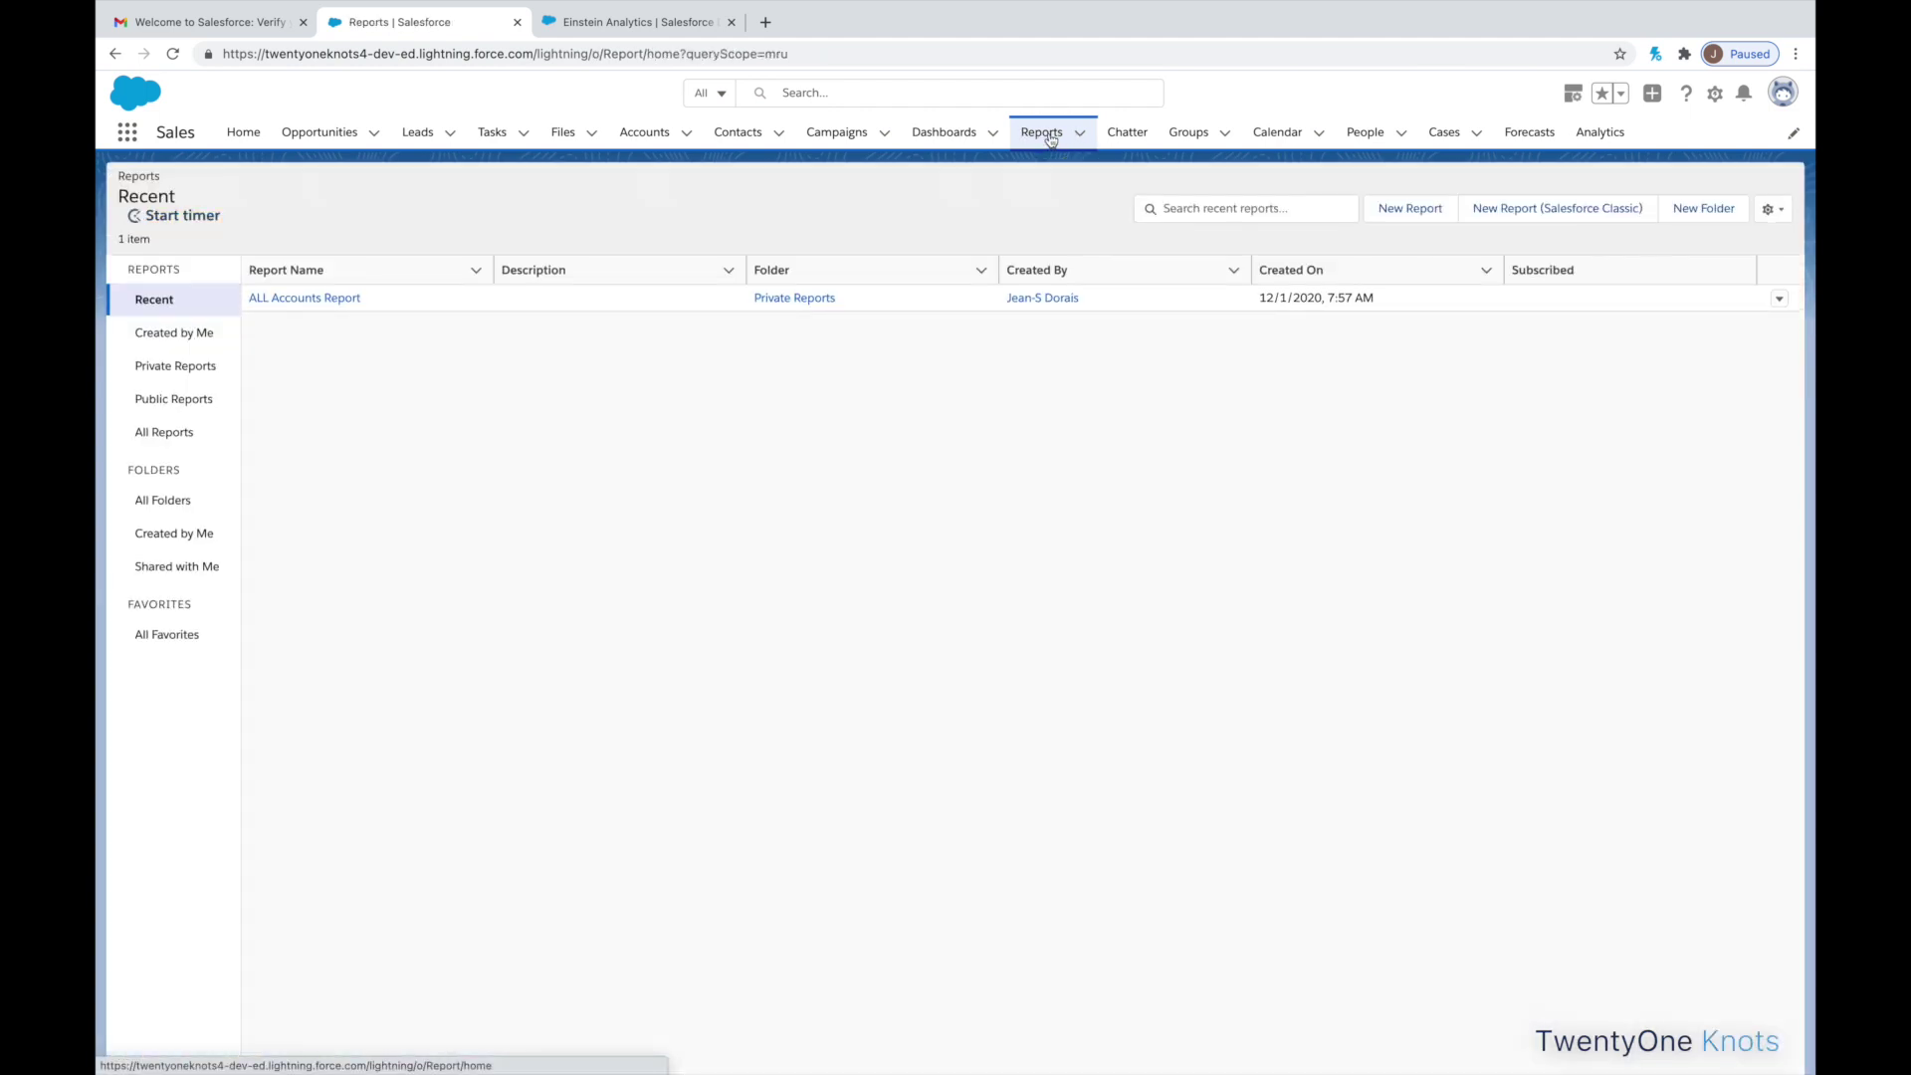
# - Create a new Opportunities report with the Close Date range set to All Time
pyautogui.click(1426, 211)
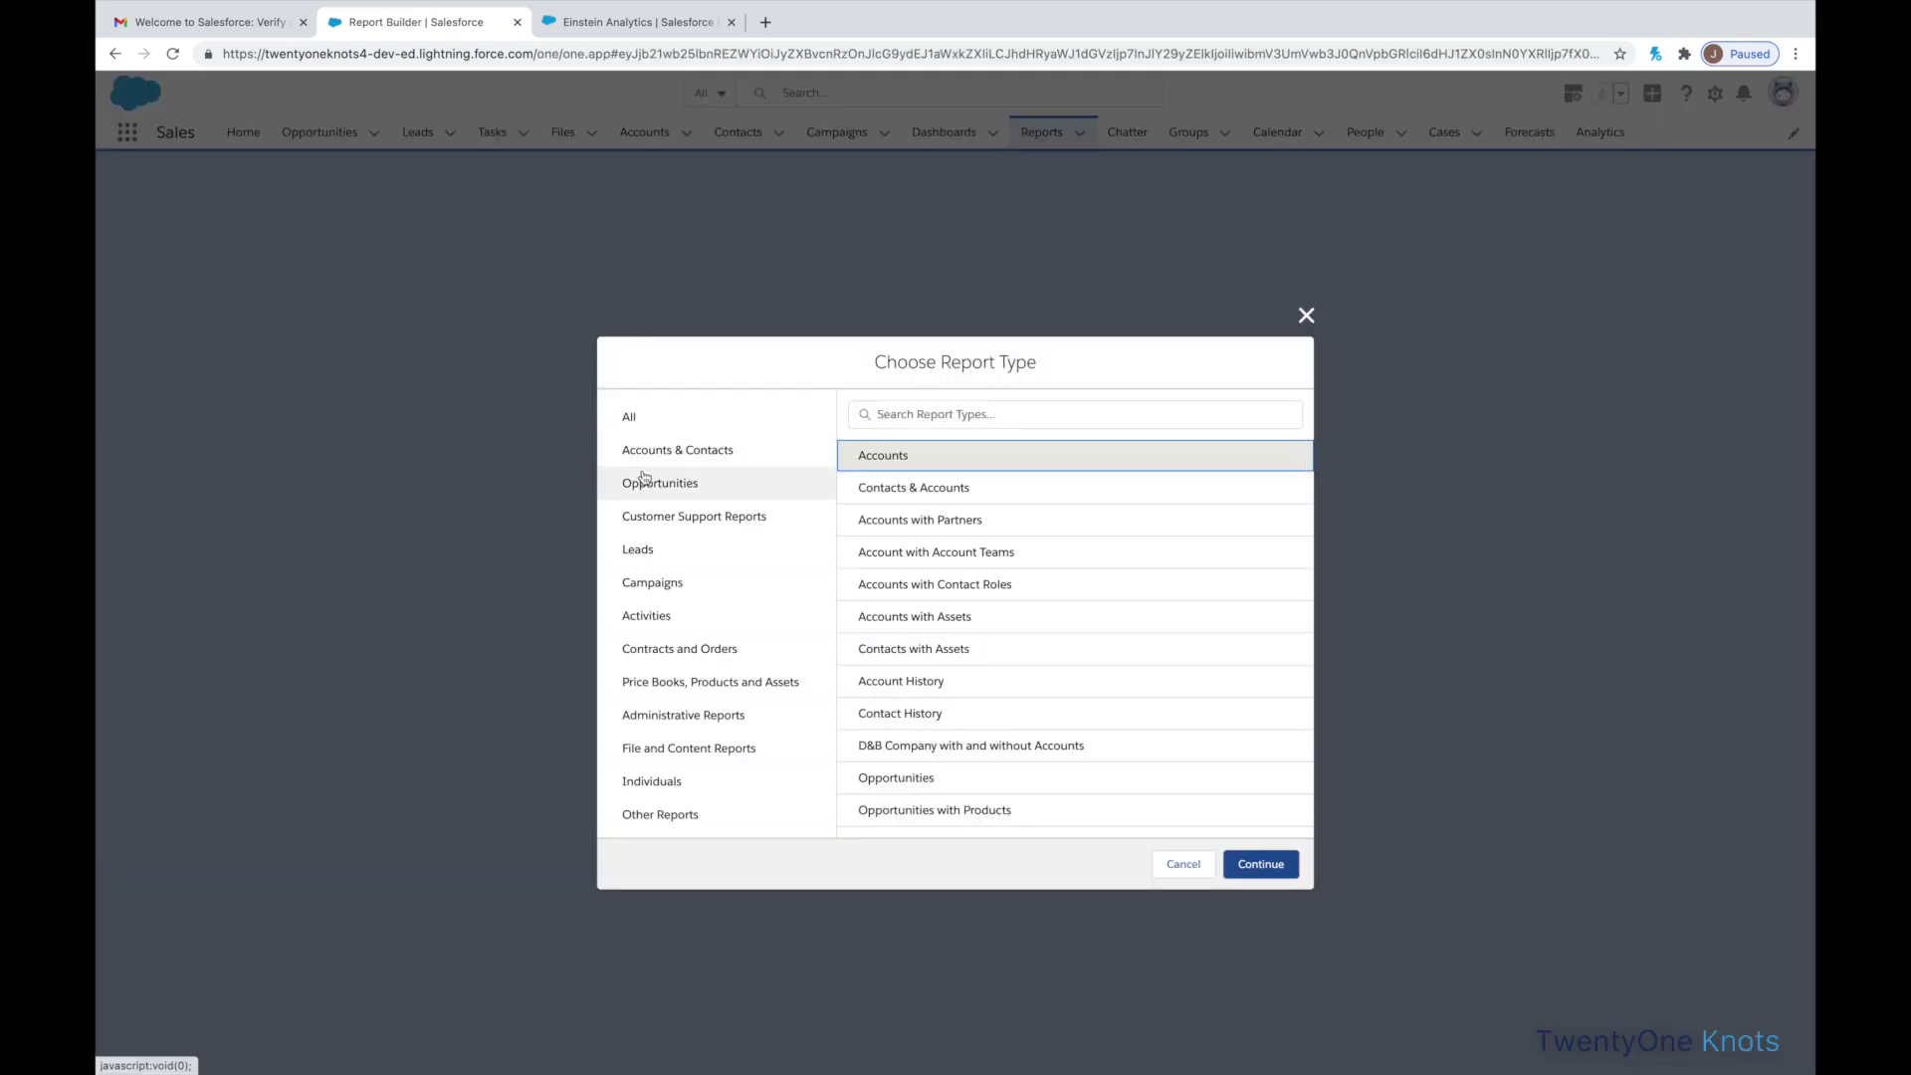
pyautogui.click(657, 485)
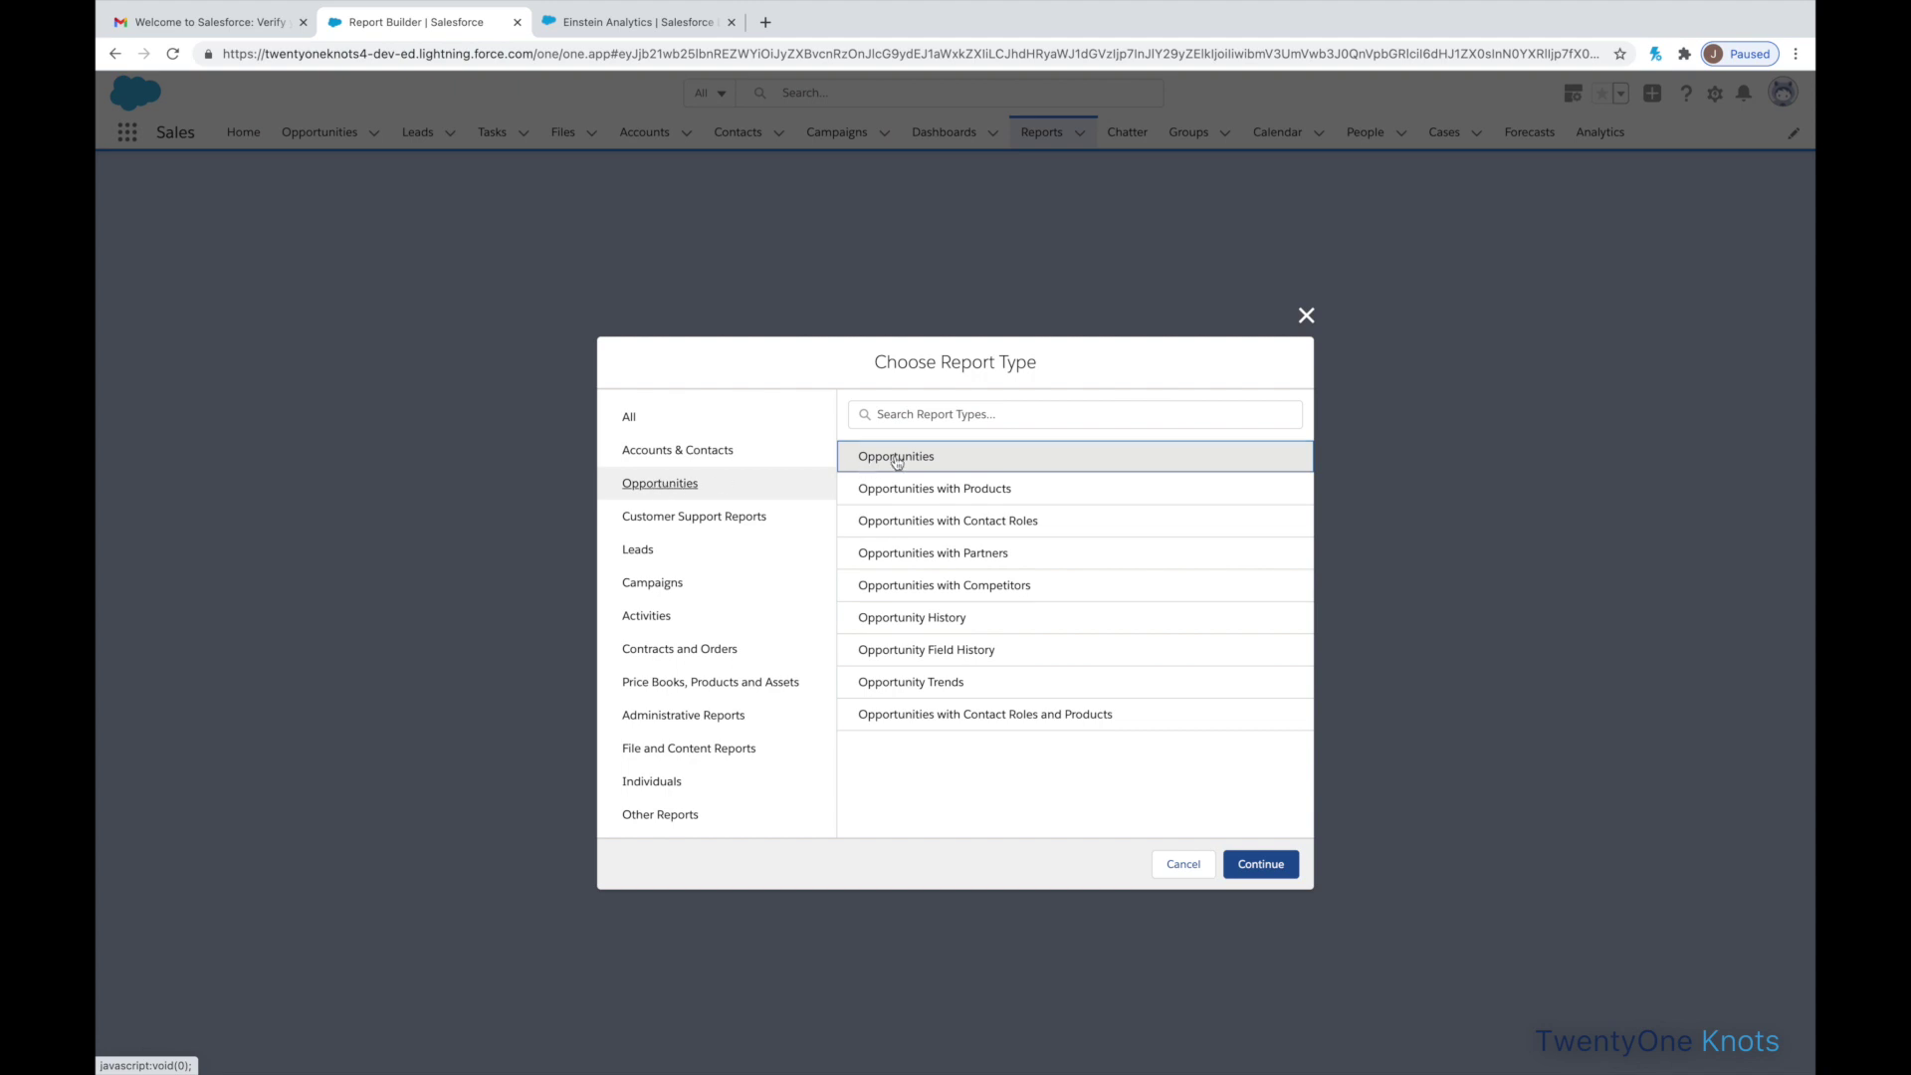
pyautogui.click(897, 461)
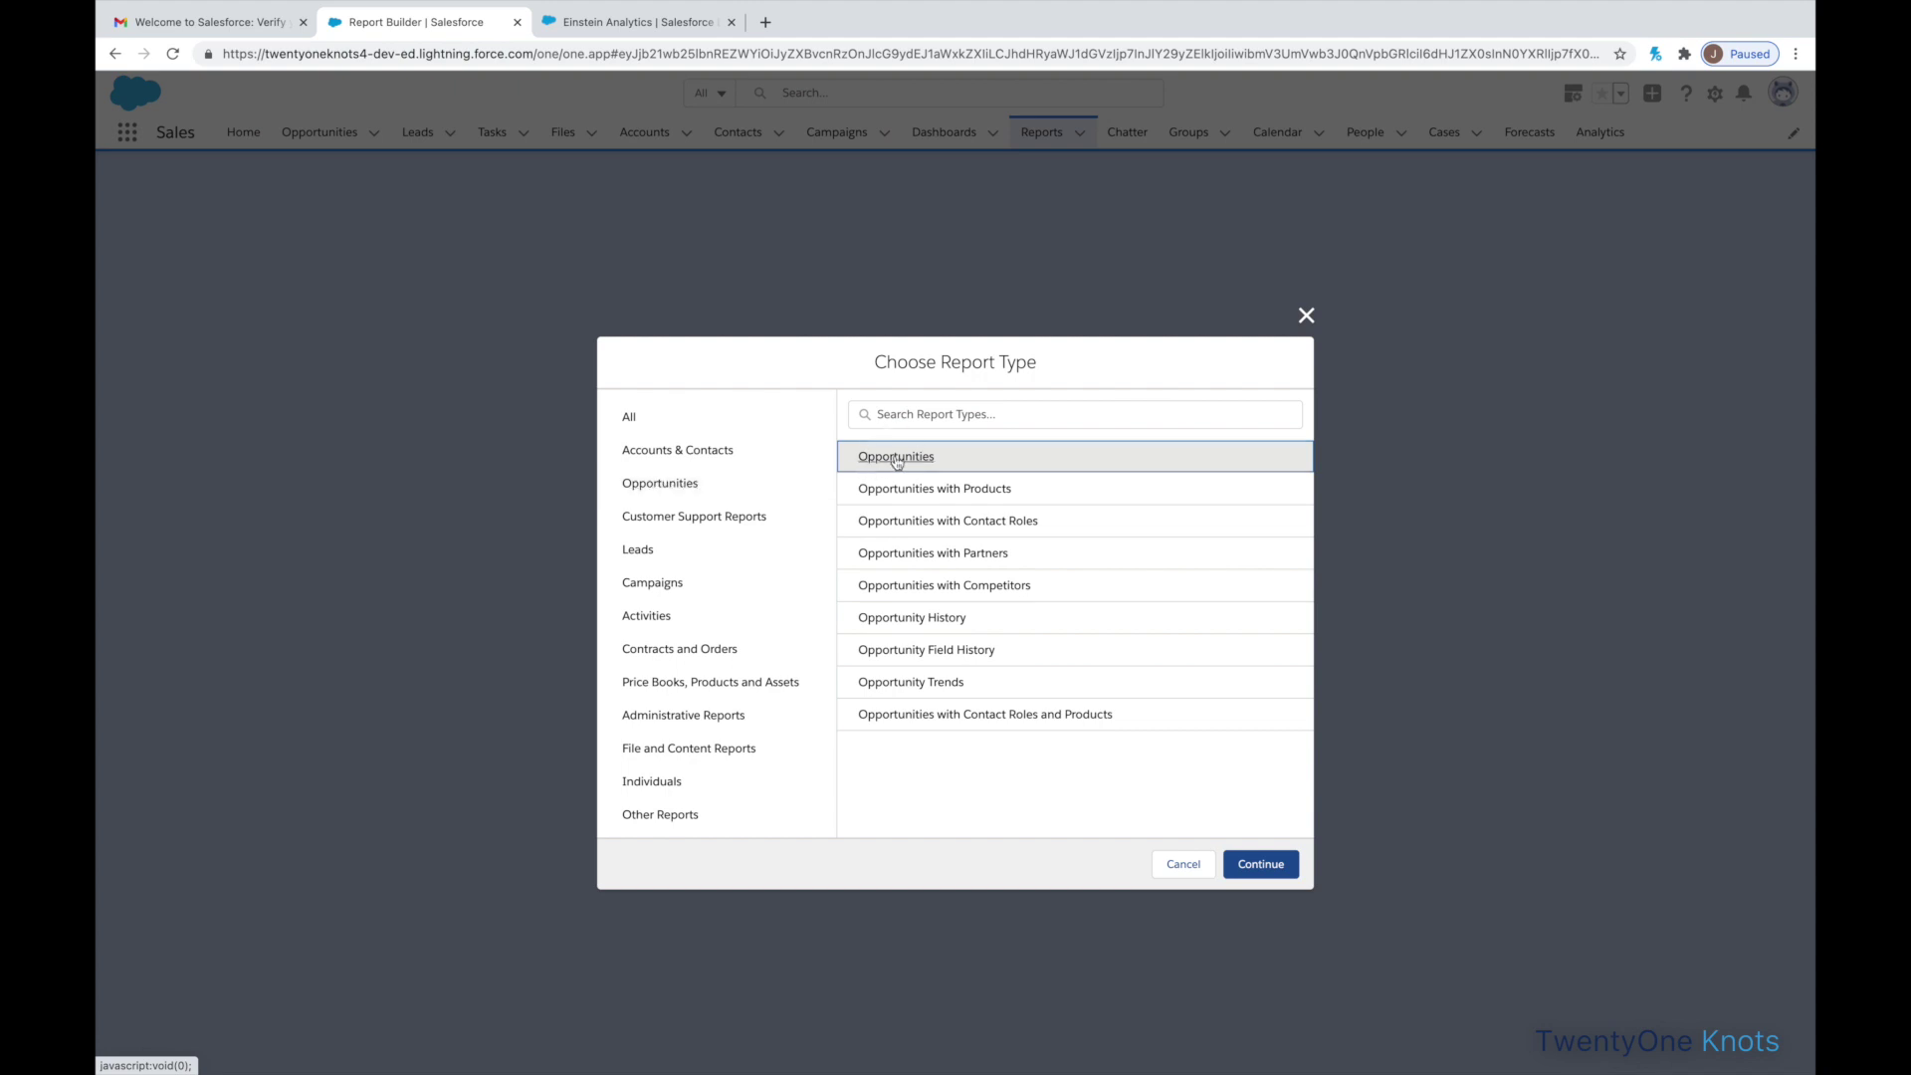
pyautogui.click(1260, 864)
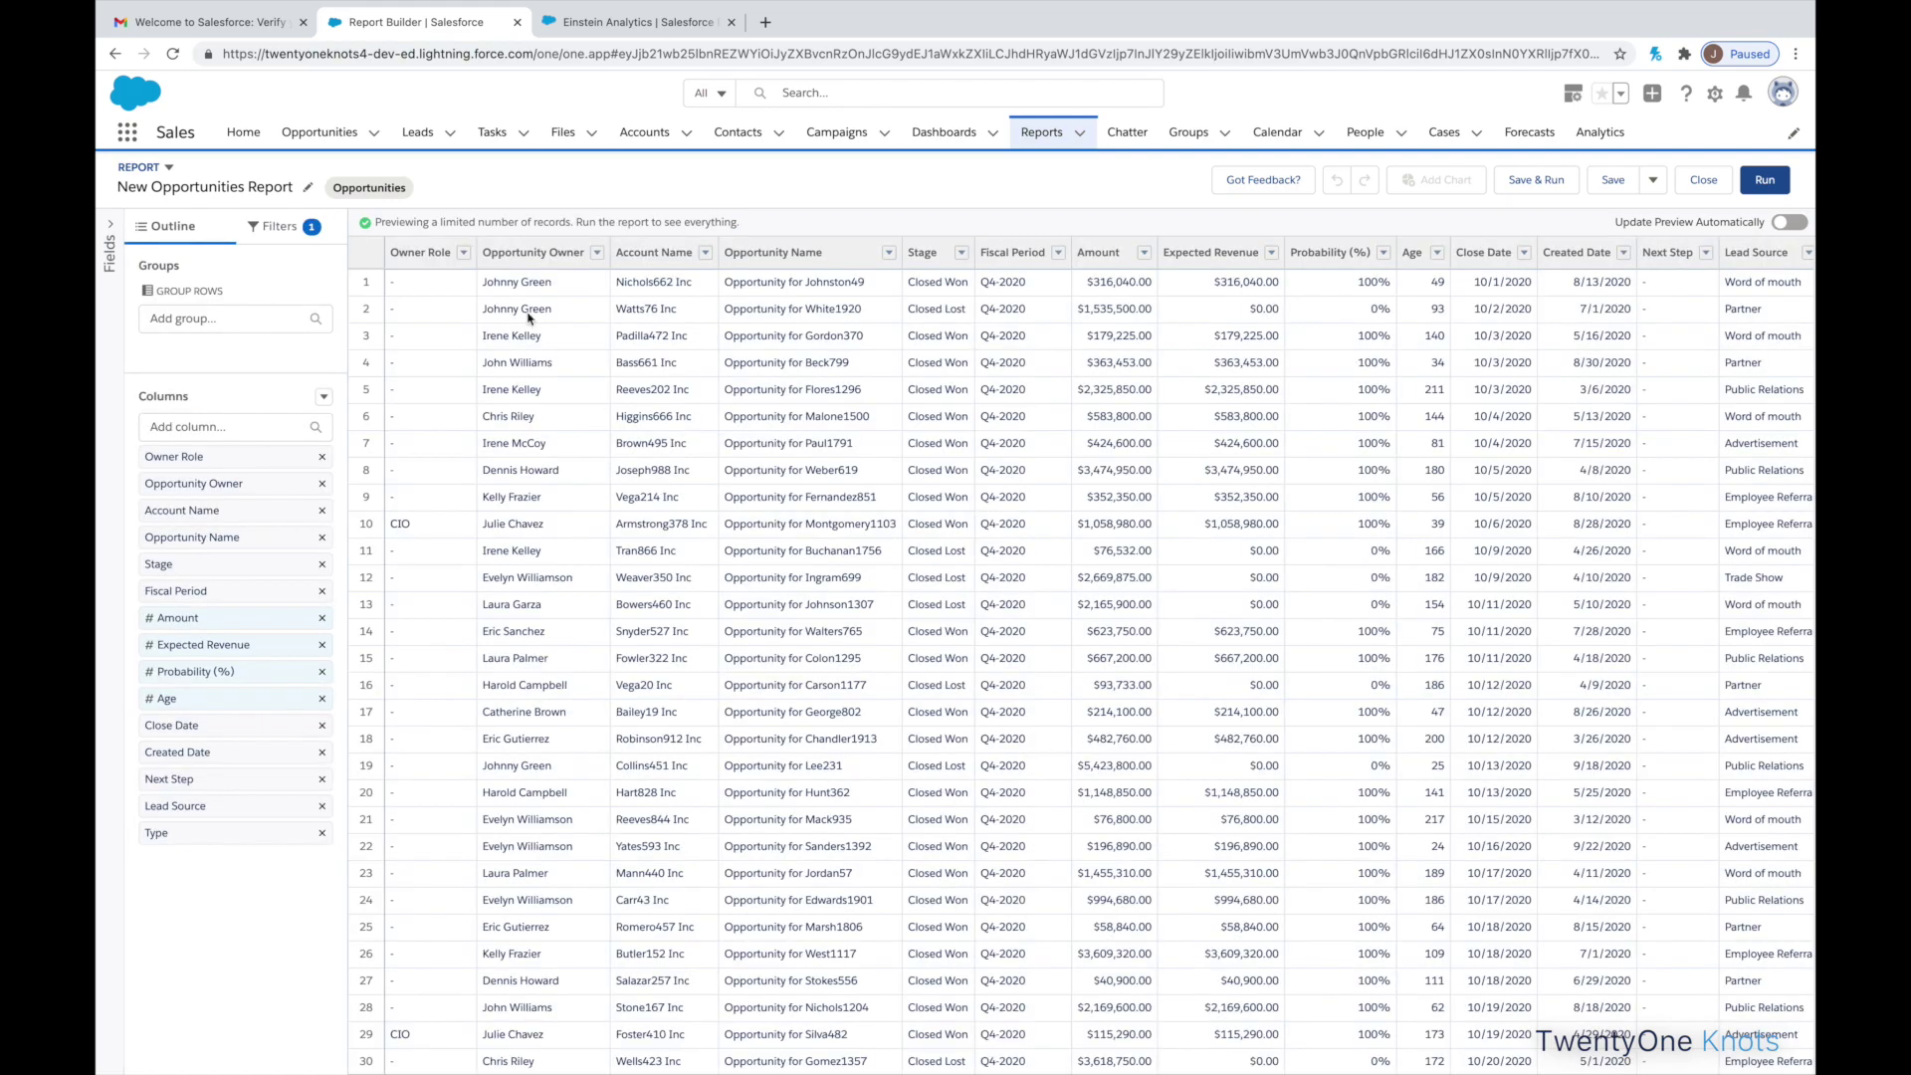
pyautogui.click(279, 226)
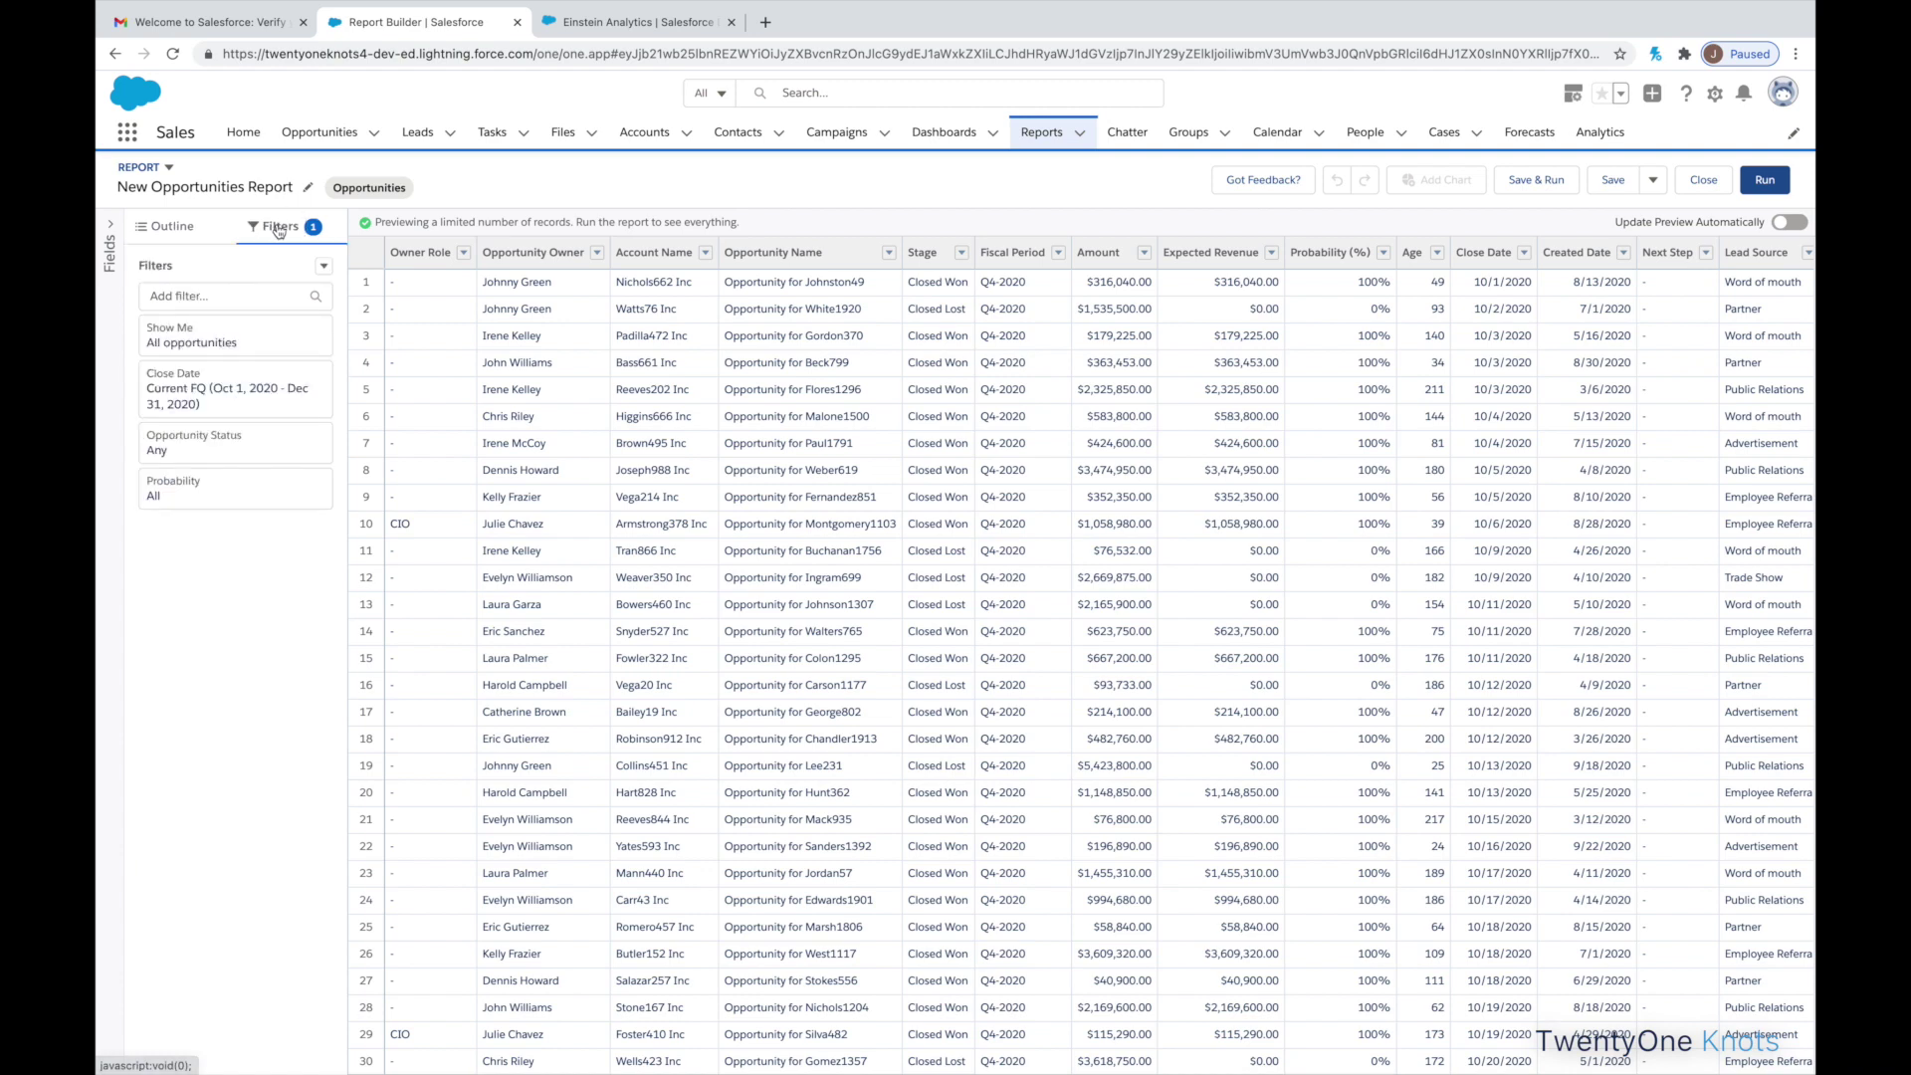
pyautogui.click(228, 396)
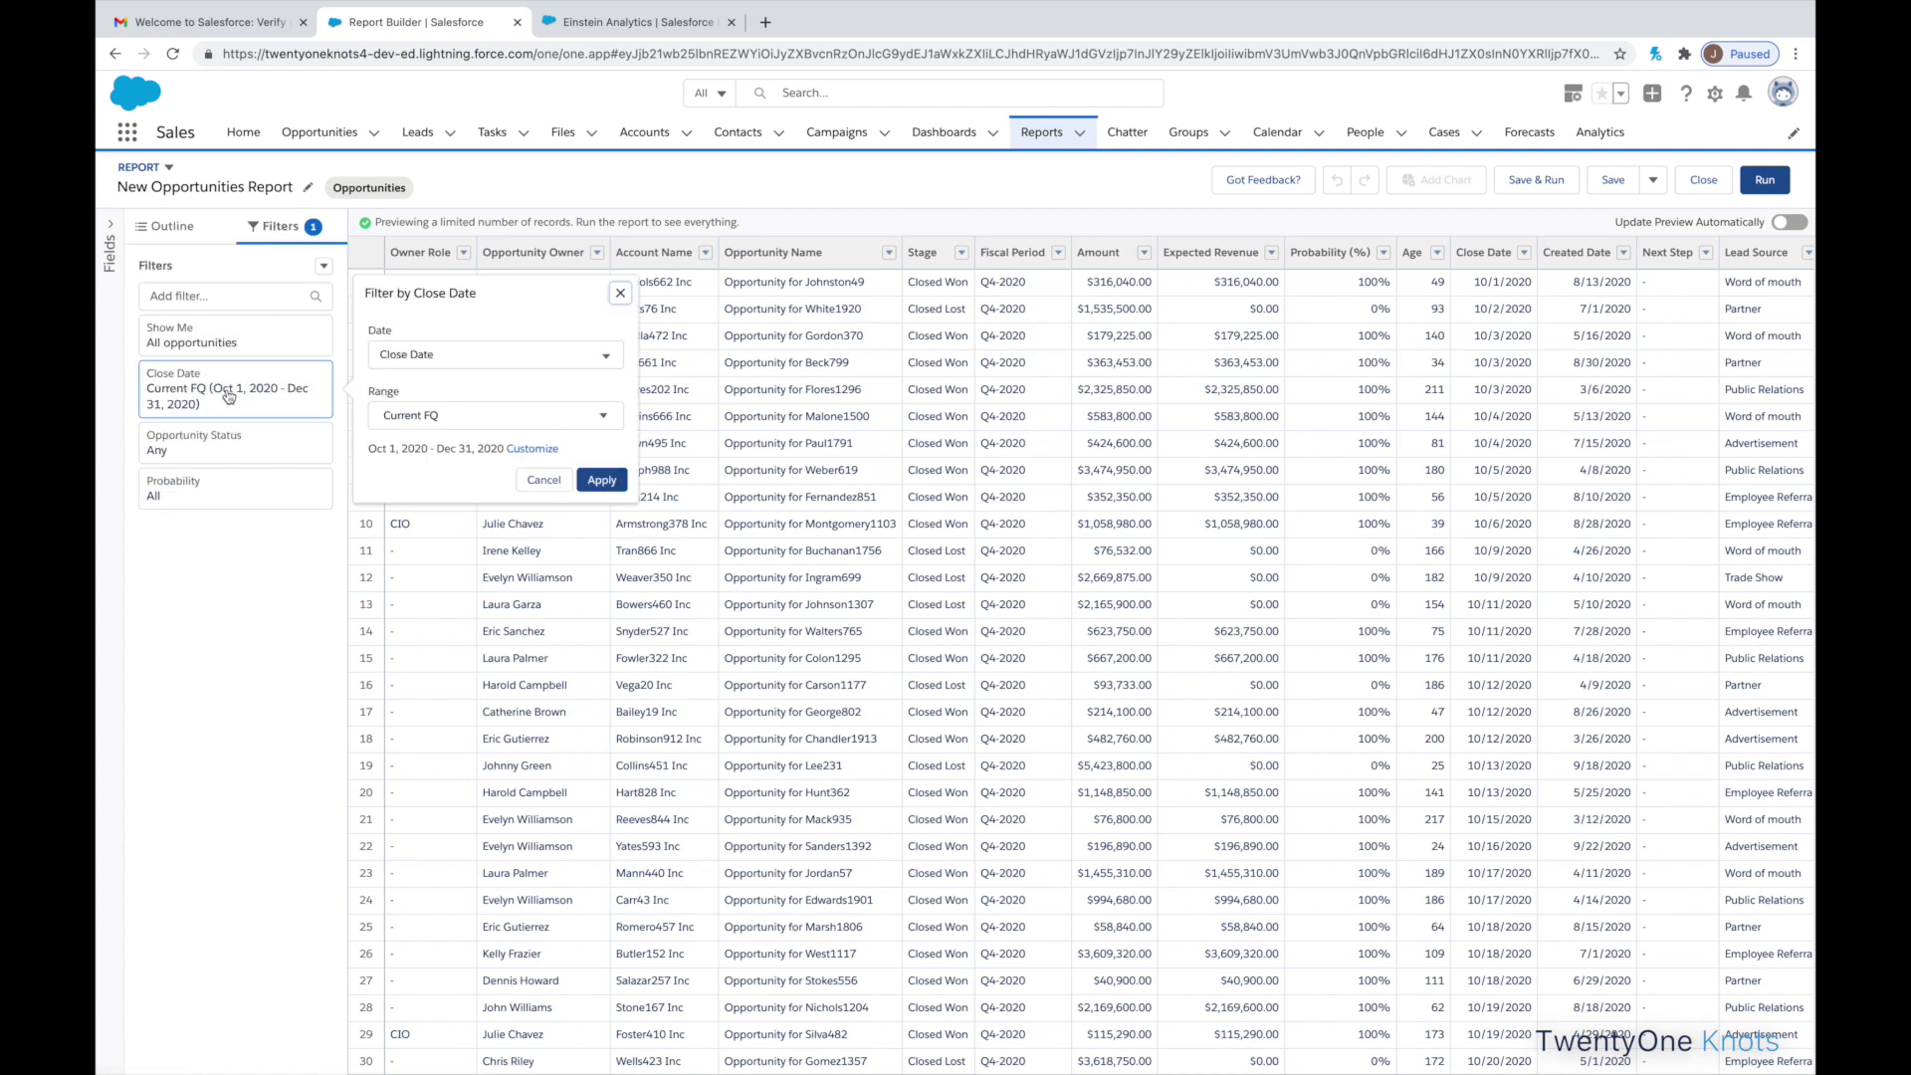
pyautogui.click(402, 413)
pyautogui.click(424, 459)
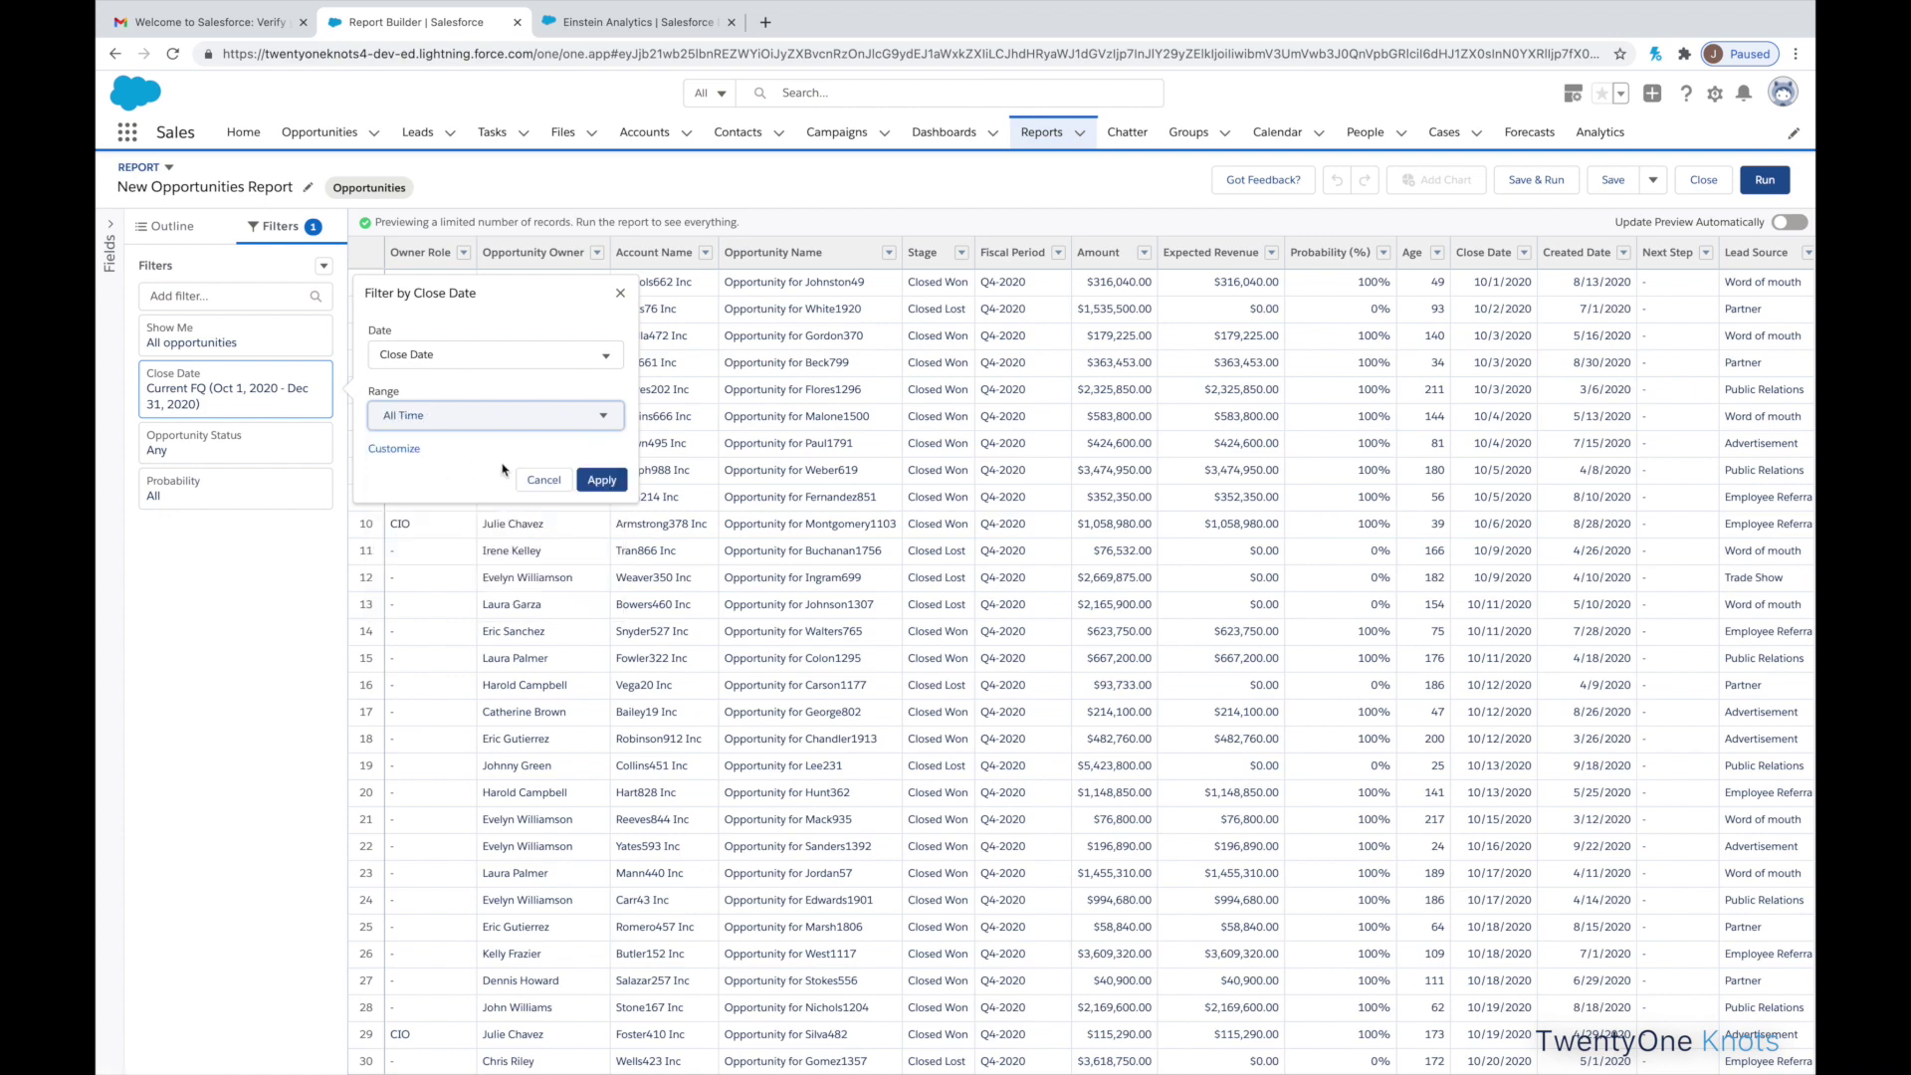
pyautogui.click(600, 481)
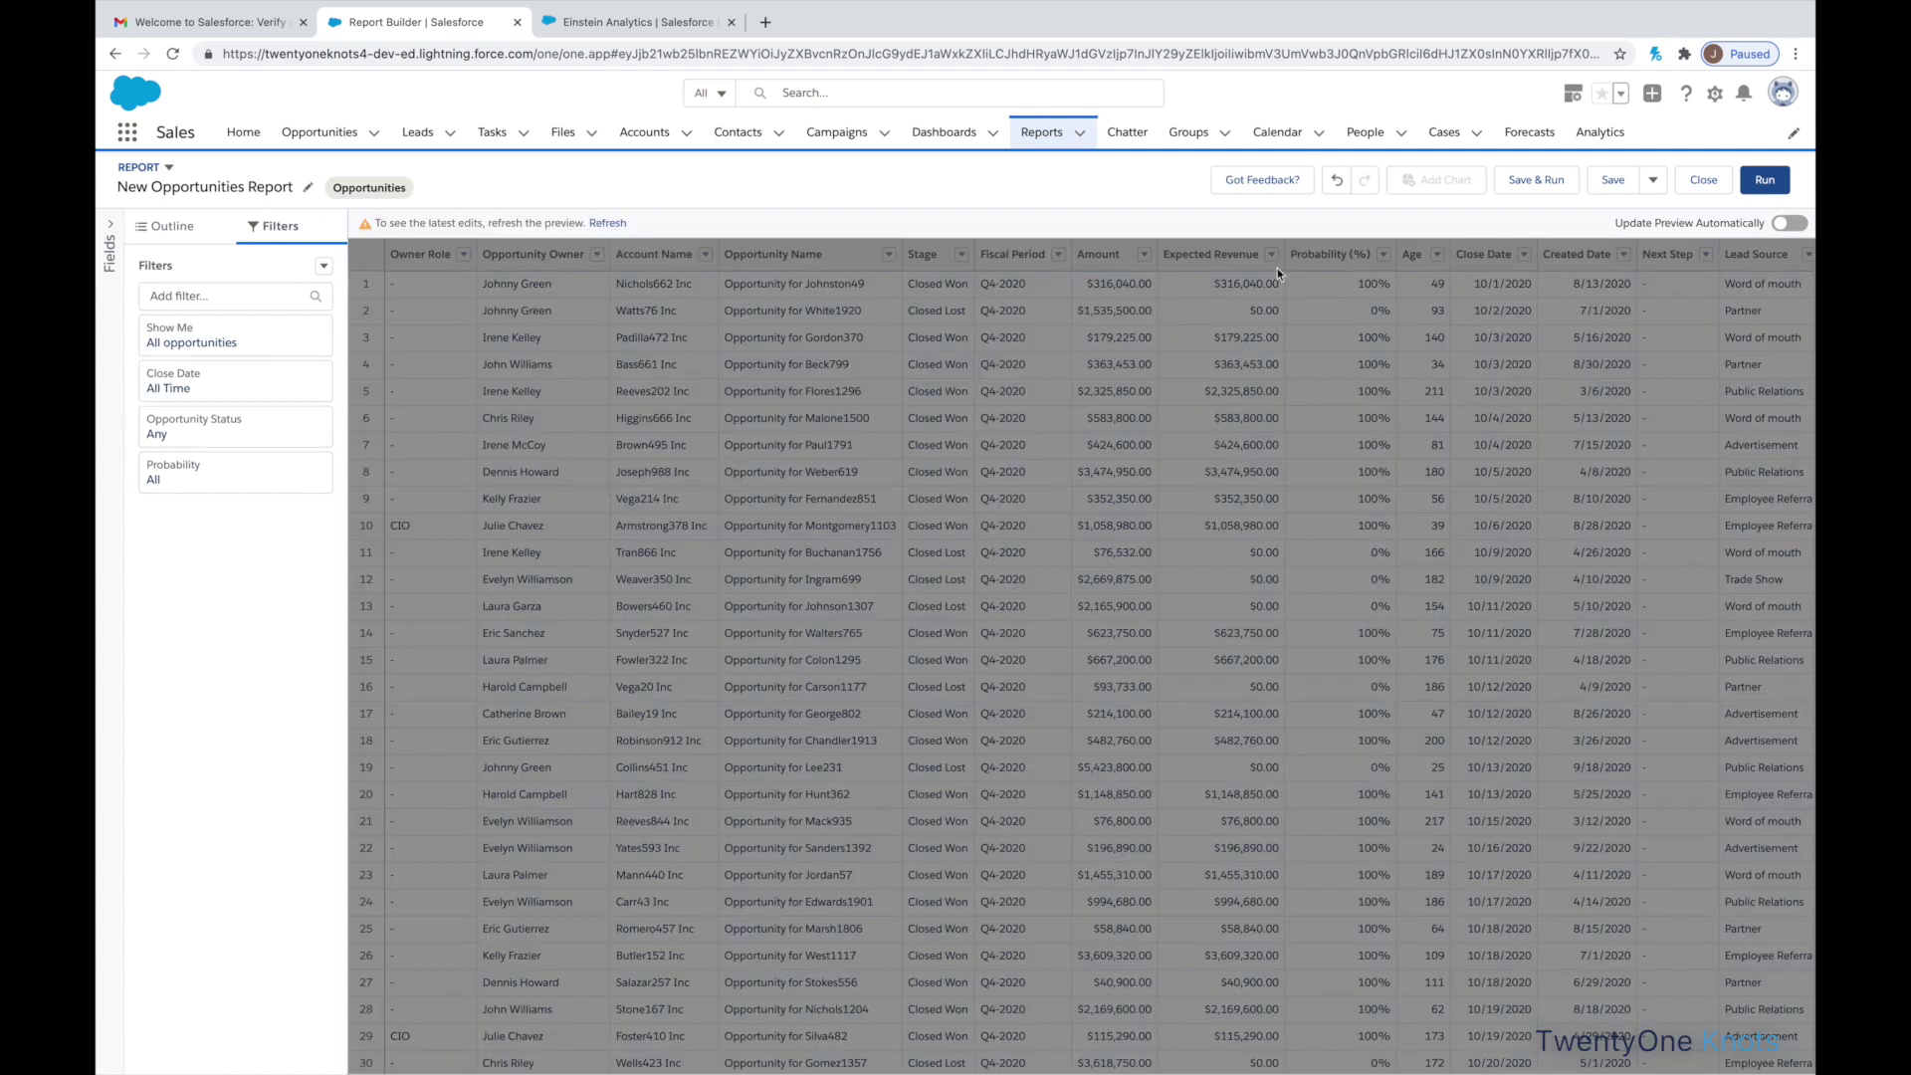
# - Save the report as 'ALL Opportunities Report'
pyautogui.click(1536, 180)
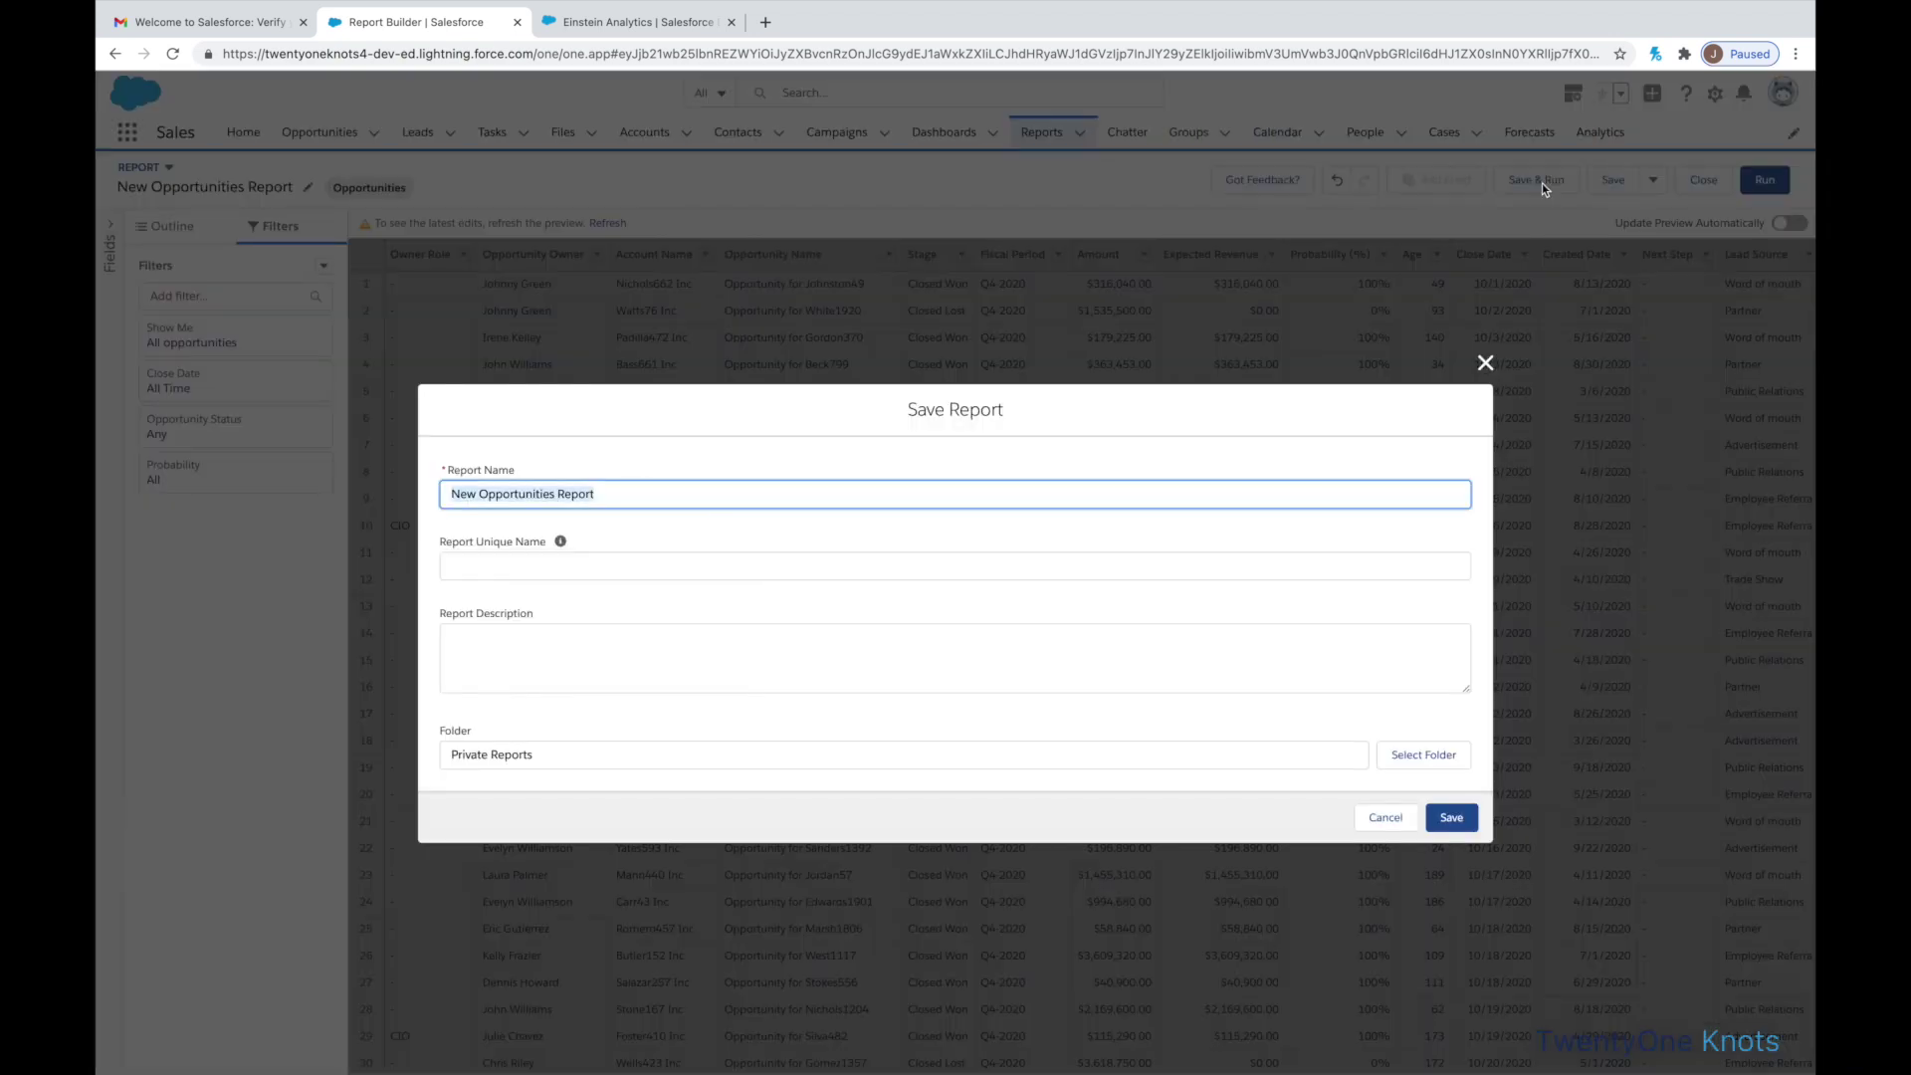
pyautogui.click(466, 493)
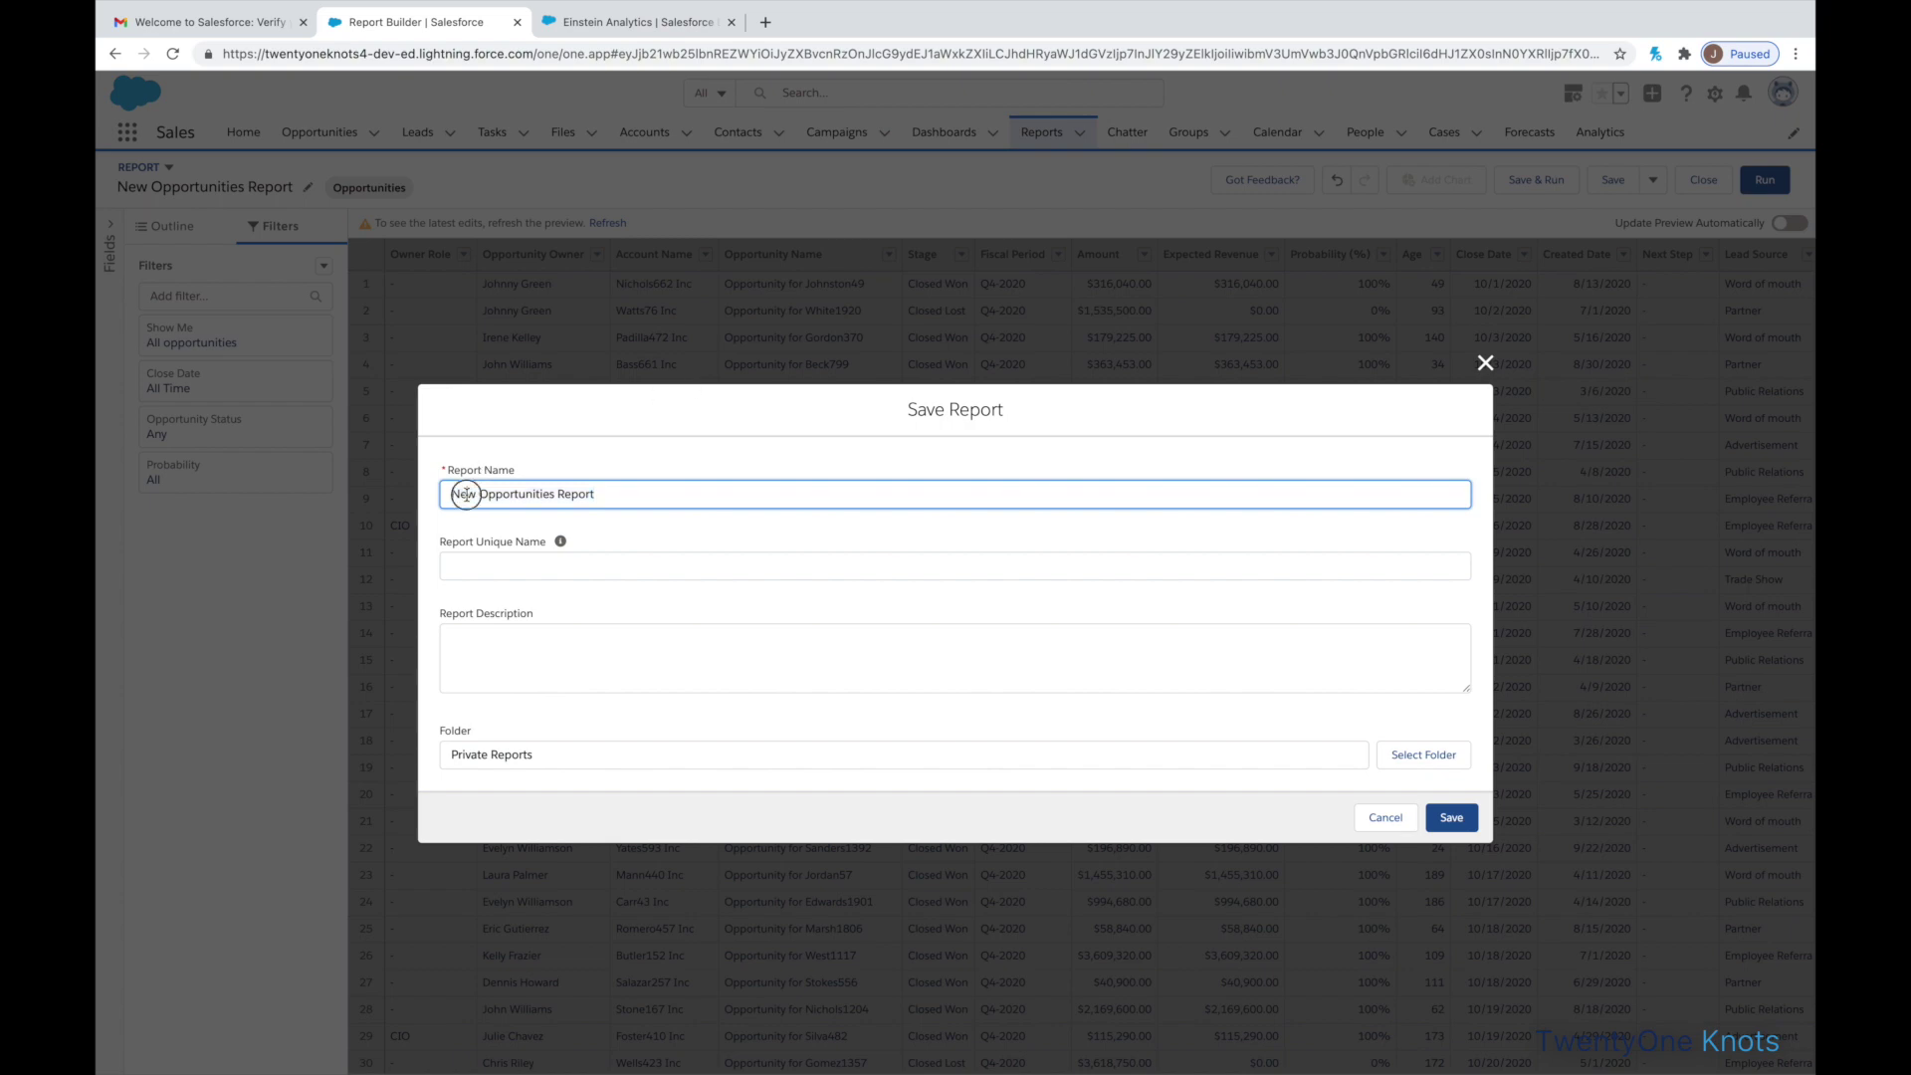
pyautogui.doubleClick(465, 494)
pyautogui.write('ALL')
pyautogui.press('Tab')
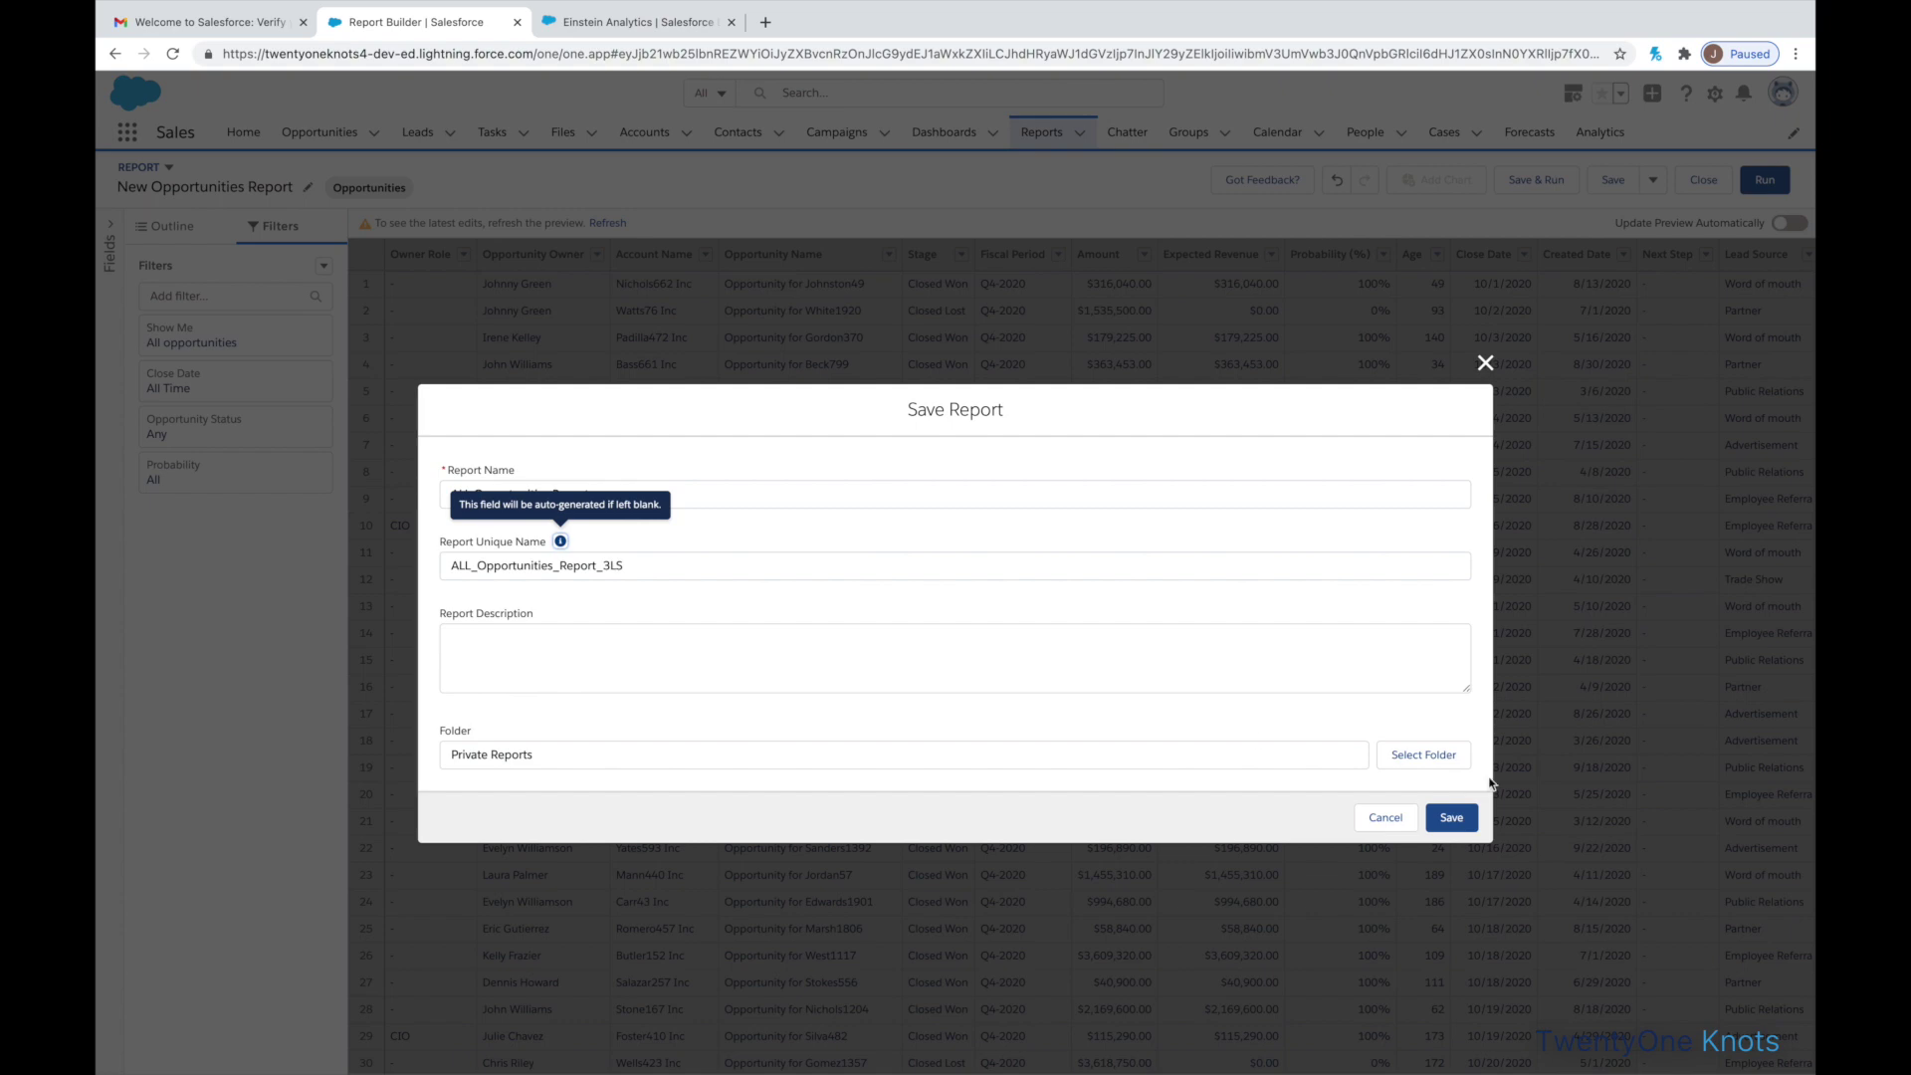
pyautogui.click(1455, 818)
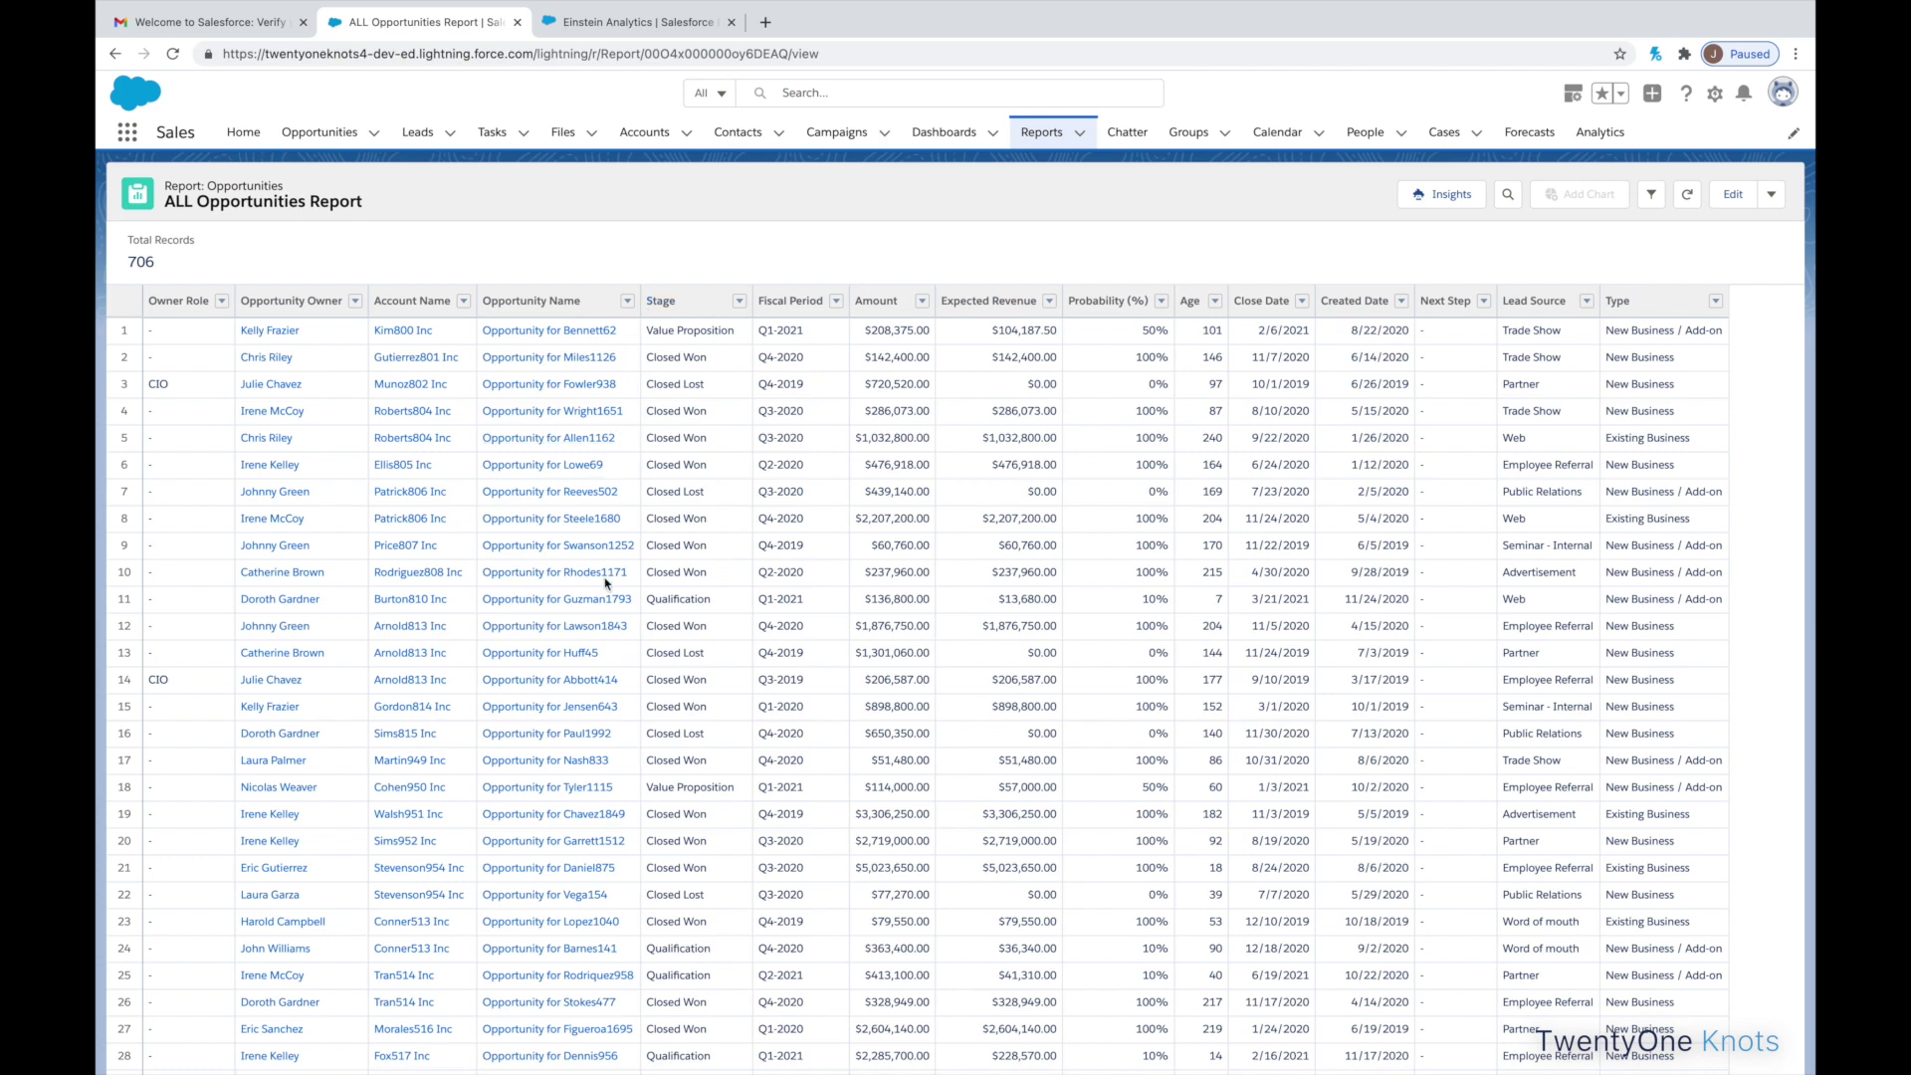
# - Sort the ALL Opportunities Report by Close Date descending so July 2021 dates come first
pyautogui.click(1269, 304)
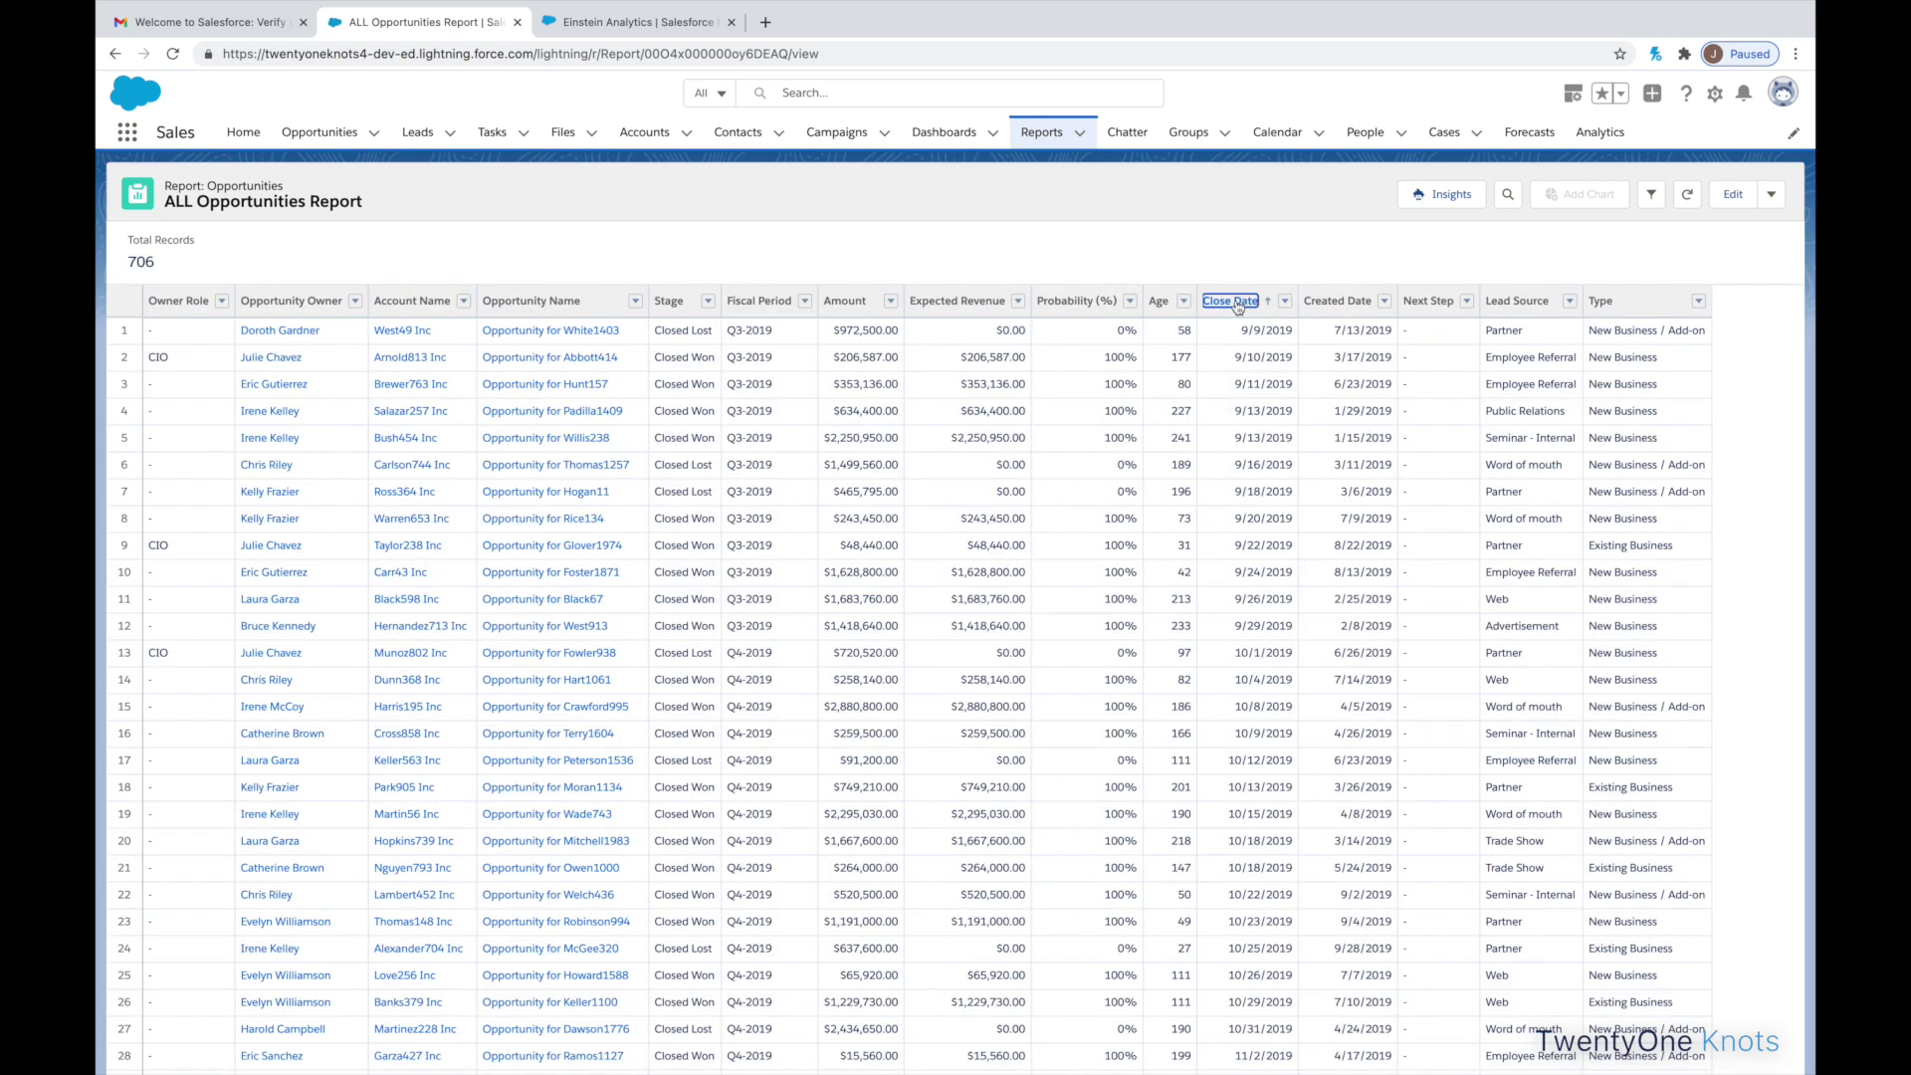
pyautogui.click(1238, 305)
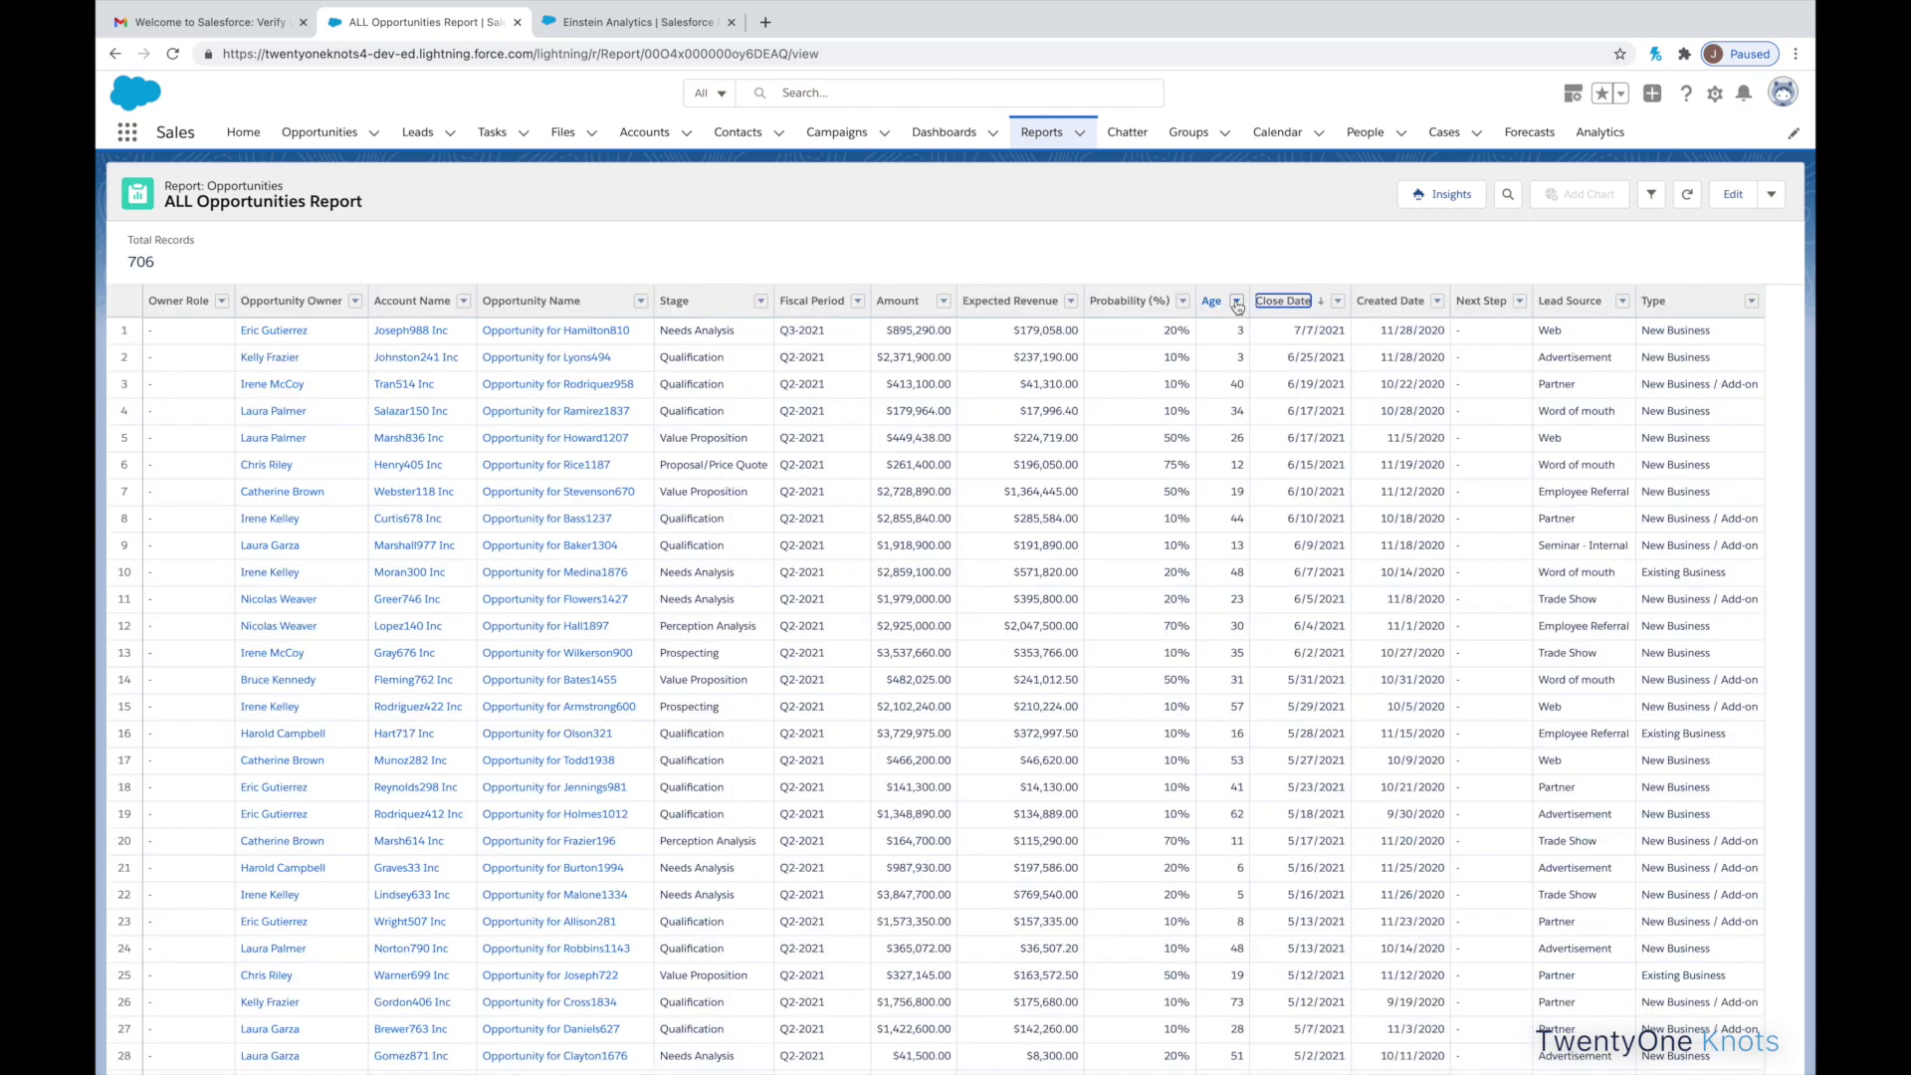